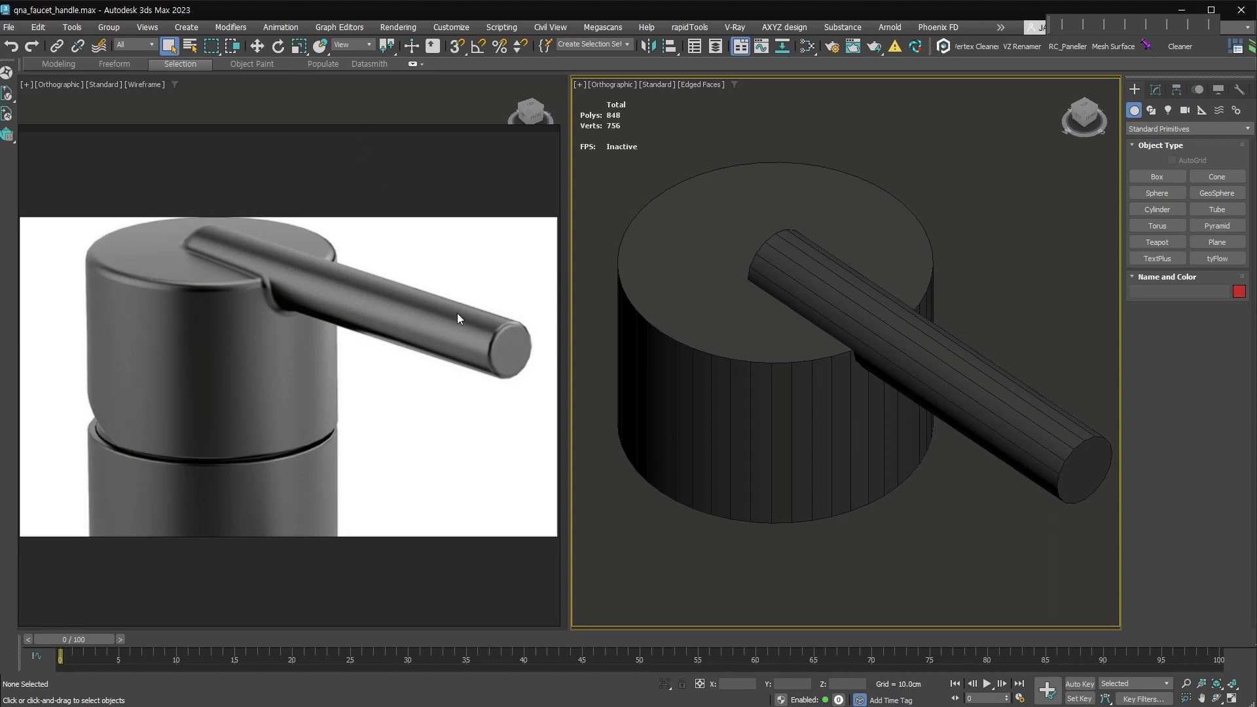
Examine the creation parameters of the body and lever cylinders and how their side segments line up where they meet.
left_click(818, 344)
middle_click_drag(910, 338, 887, 374)
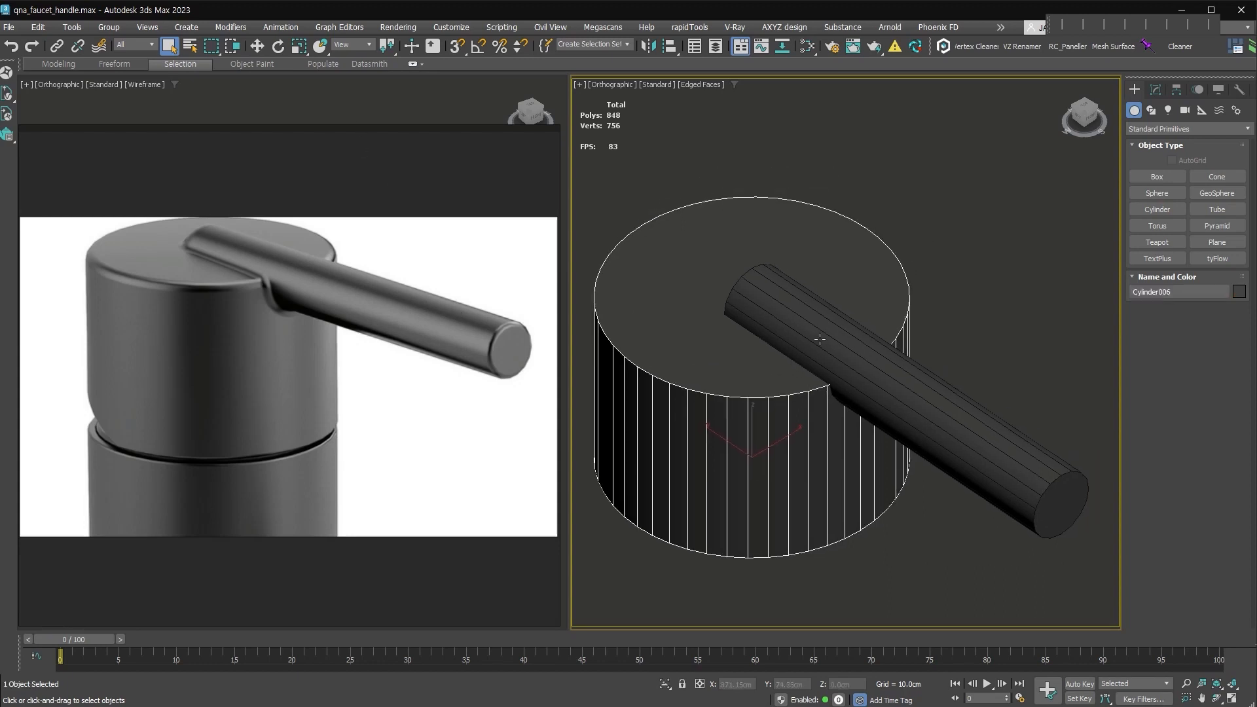
left_click(1156, 89)
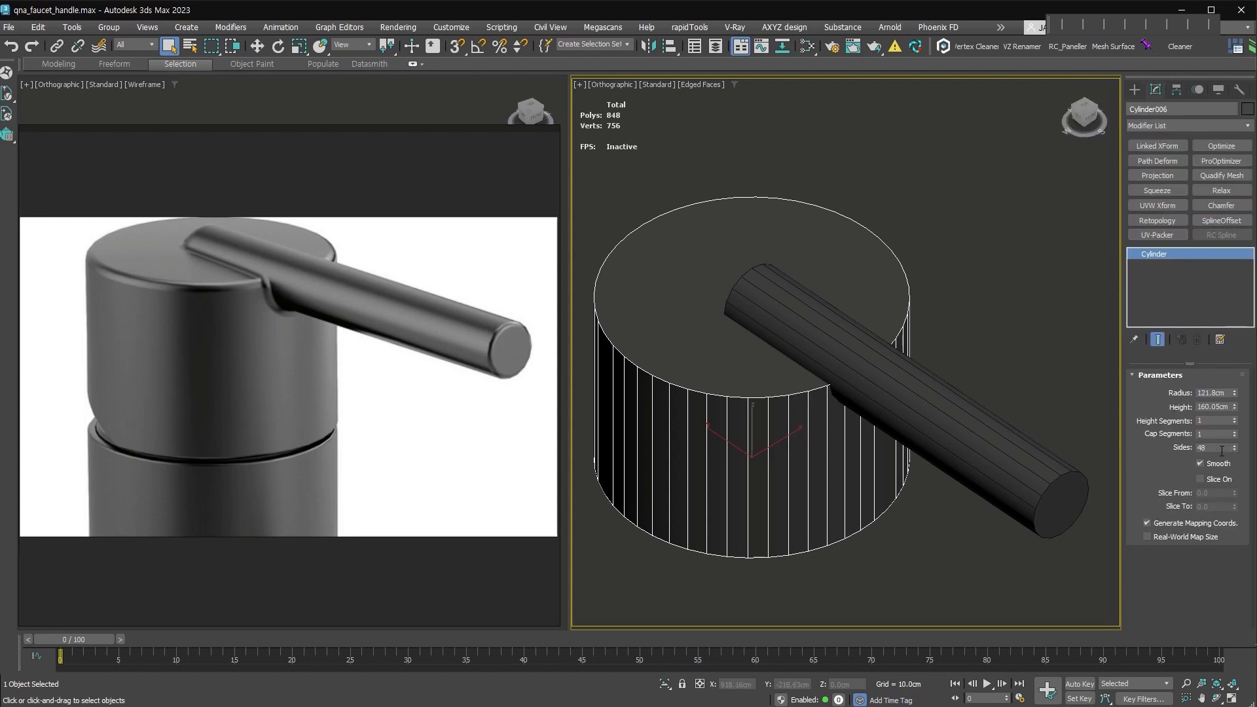
left_click(1048, 459)
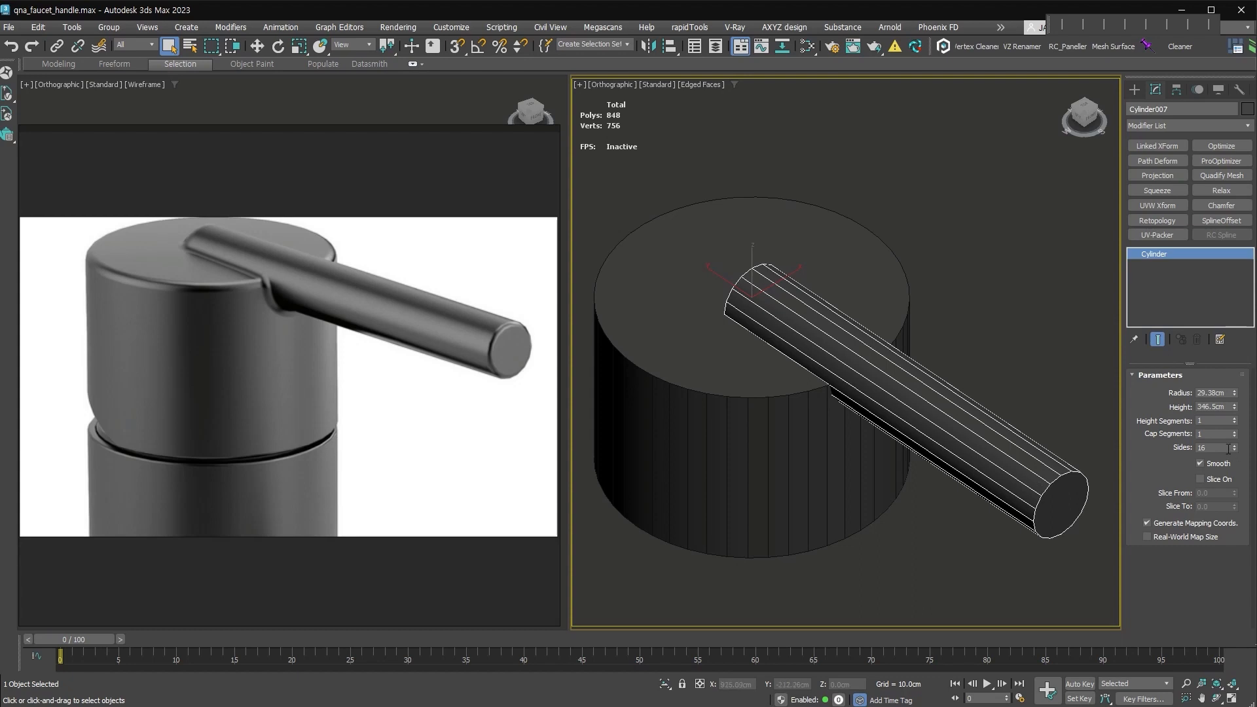
left_click(891, 485)
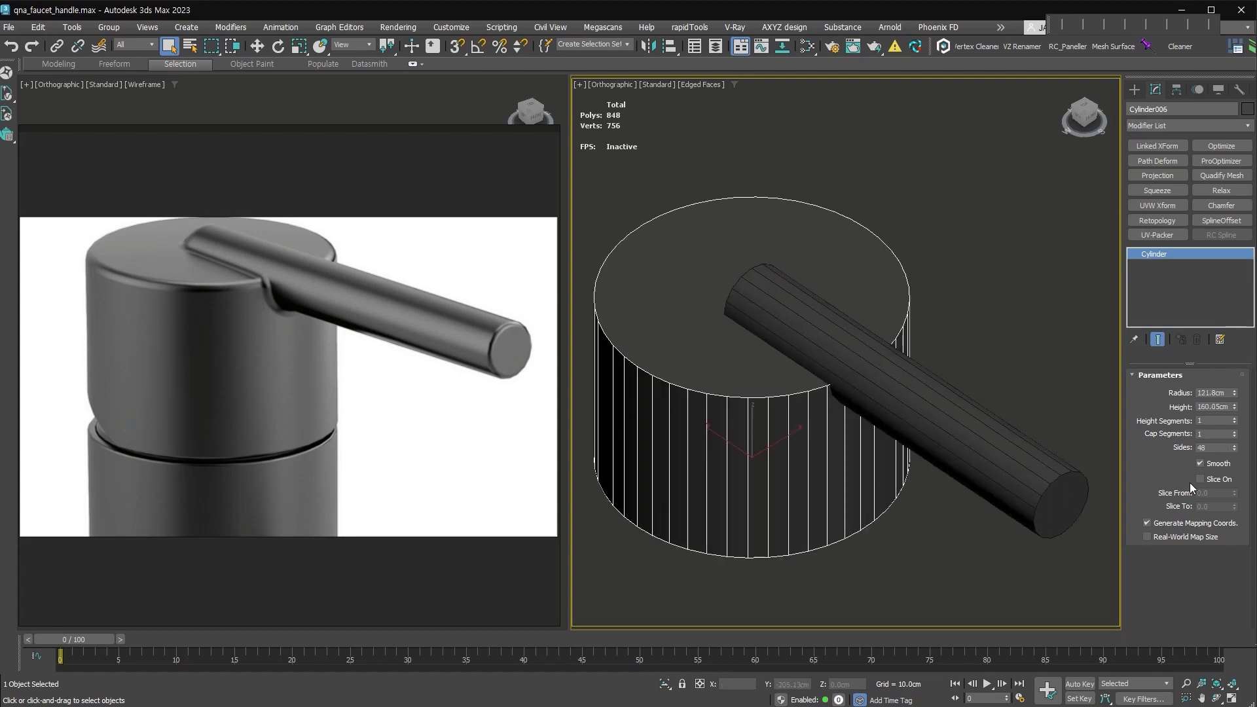
middle_click_drag(1008, 419, 812, 376, "alt")
scroll(976, 332, "up", 3)
left_click(803, 381)
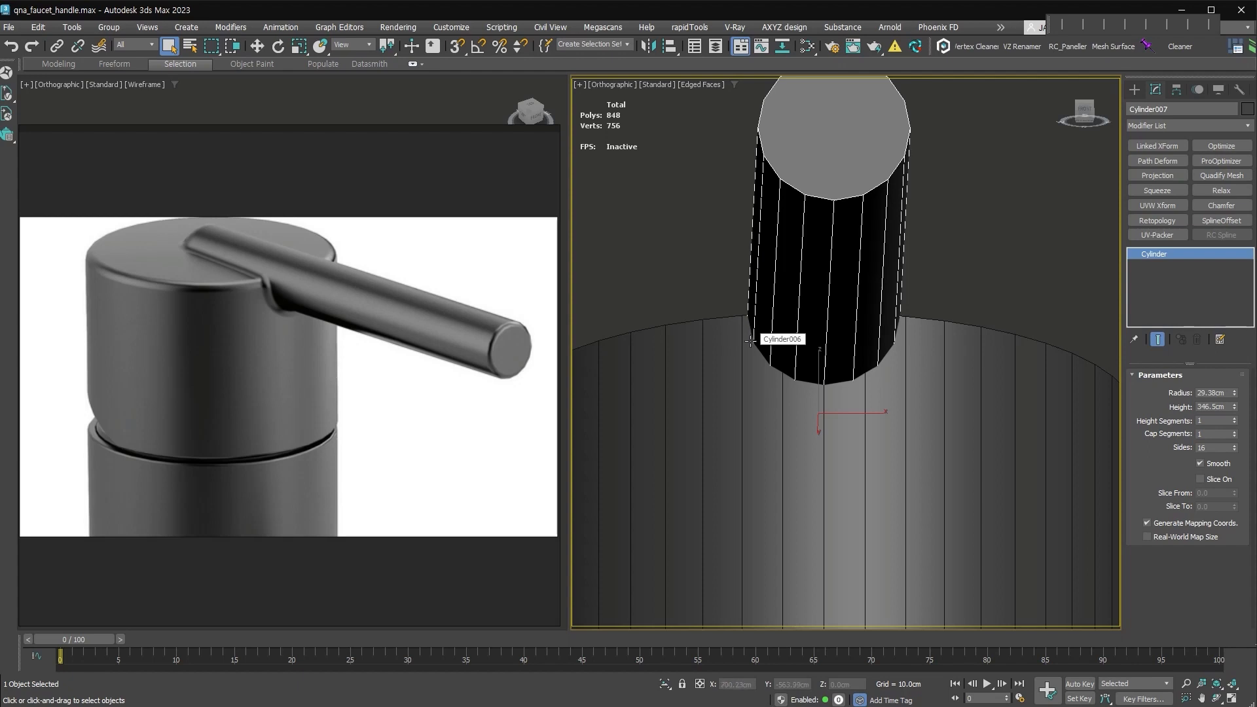
scroll(750, 341, "down", 5)
middle_click_drag(751, 341, 870, 434, "alt")
middle_click_drag(790, 415, 859, 471)
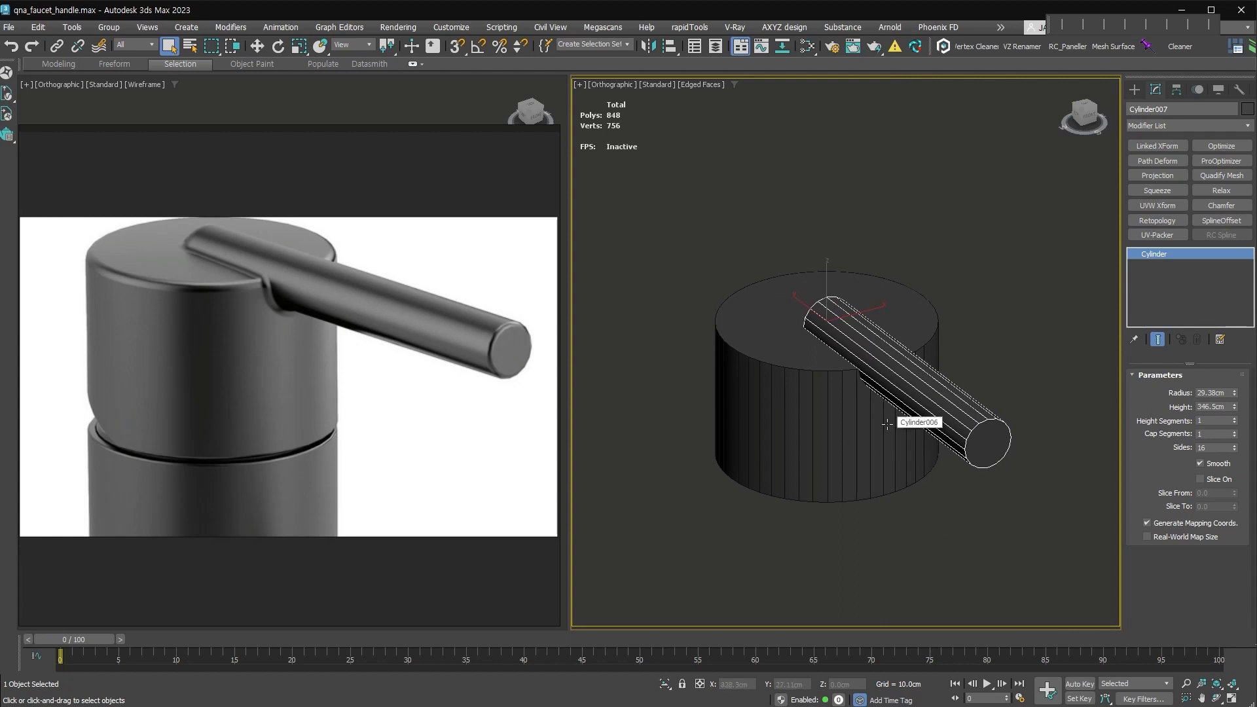
Try two cap segments on the body cylinder, then return to one.
left_click(857, 434)
key("w")
key("z")
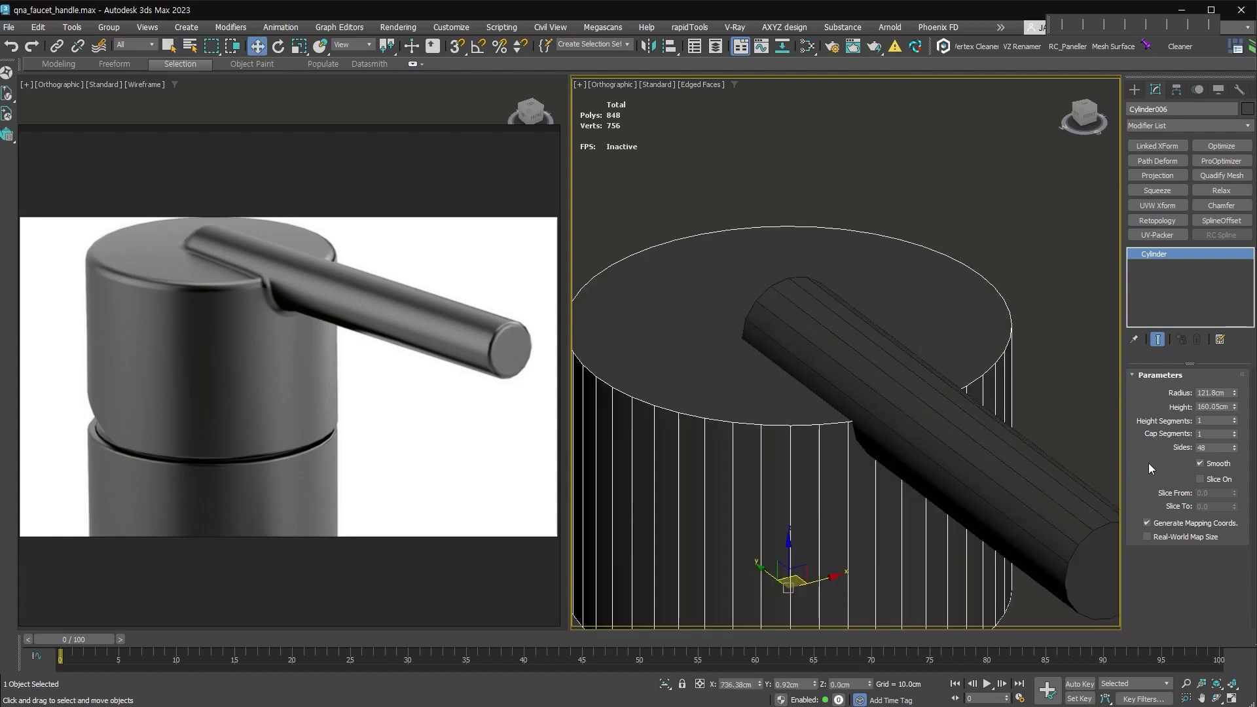
middle_click_drag(957, 304, 880, 335, "alt")
scroll(883, 350, "down", 3)
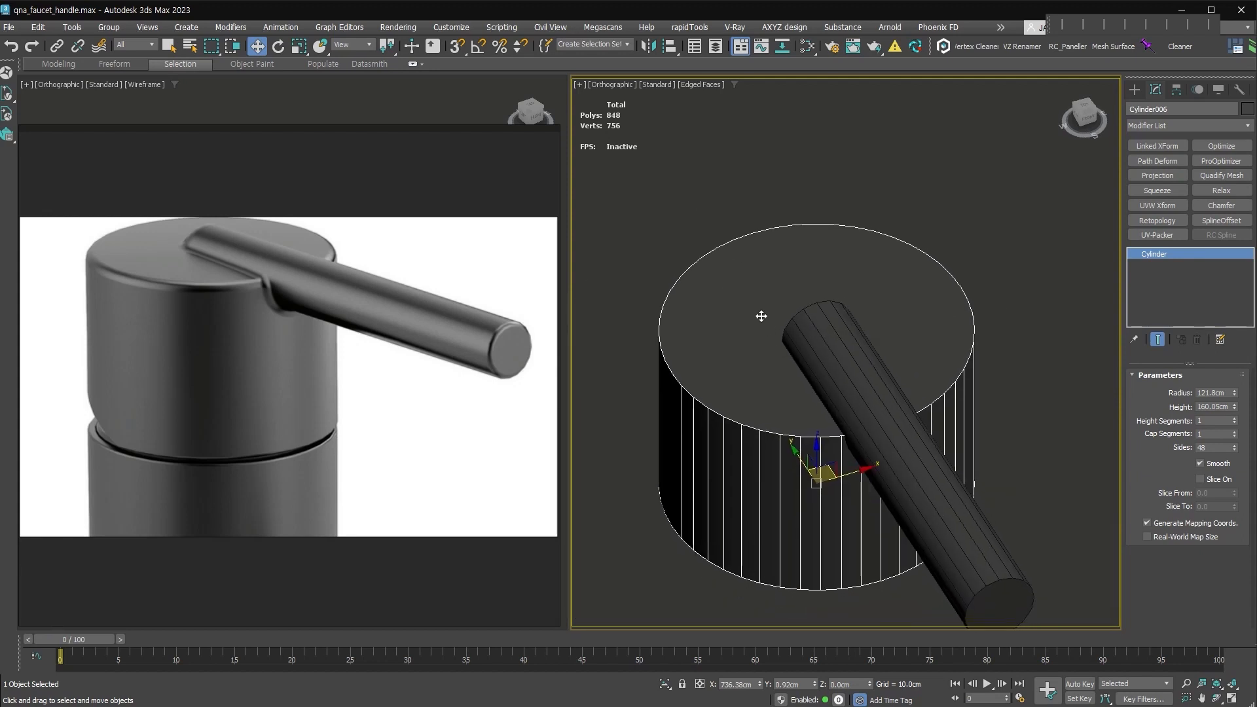
left_click(1235, 431)
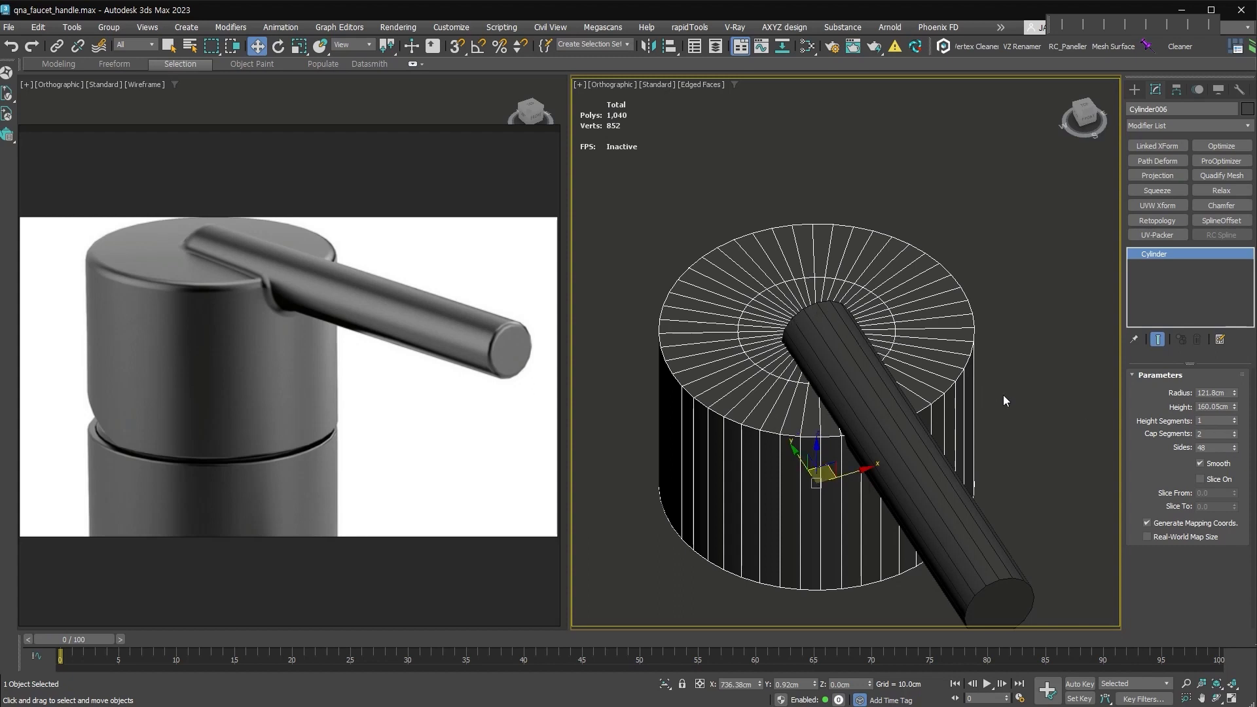
left_click(1235, 436)
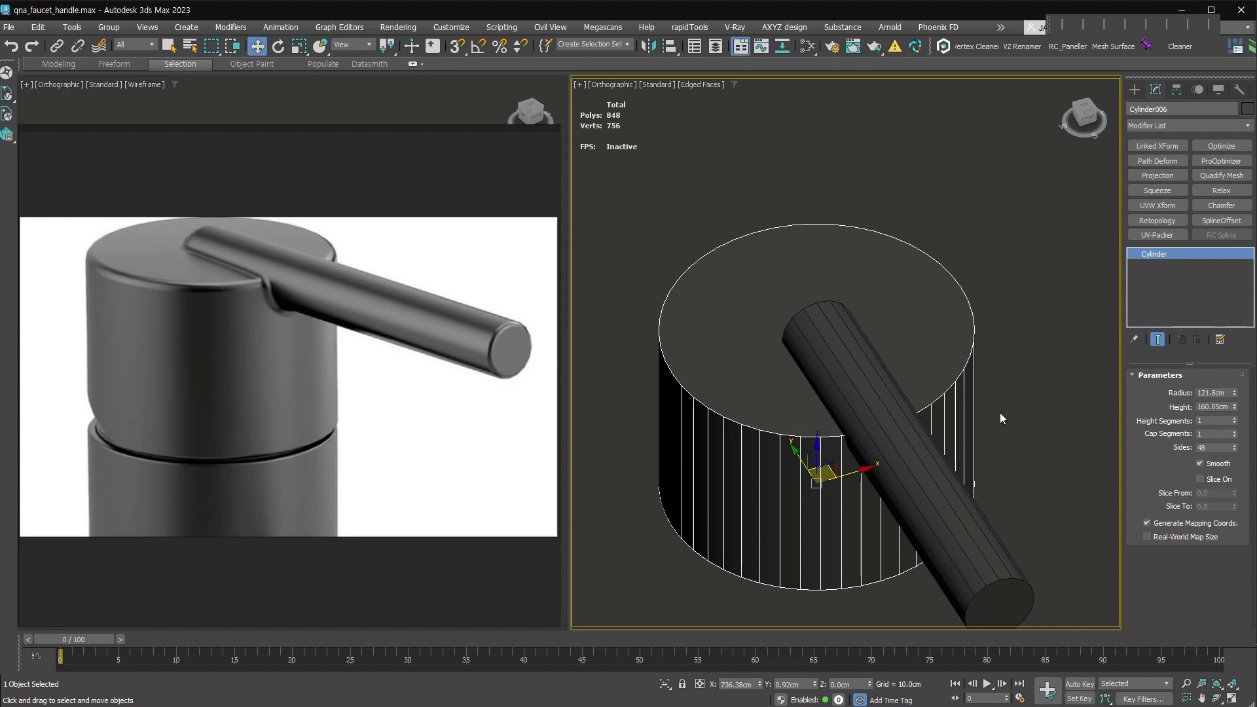
Convert the body cylinder to Editable Poly and delete its cap polygons.
key("t")
scroll(841, 147, "up", 5)
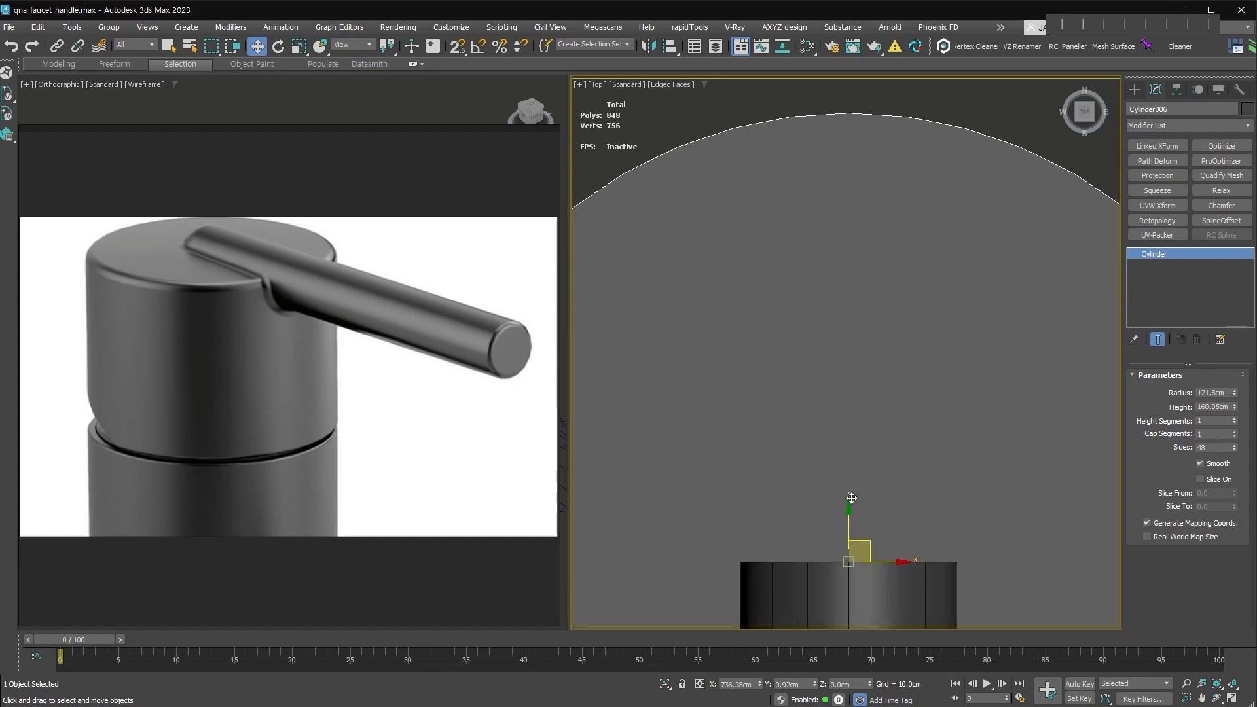
scroll(855, 275, "down", 8)
scroll(856, 137, "up", 5)
scroll(856, 137, "down", 4)
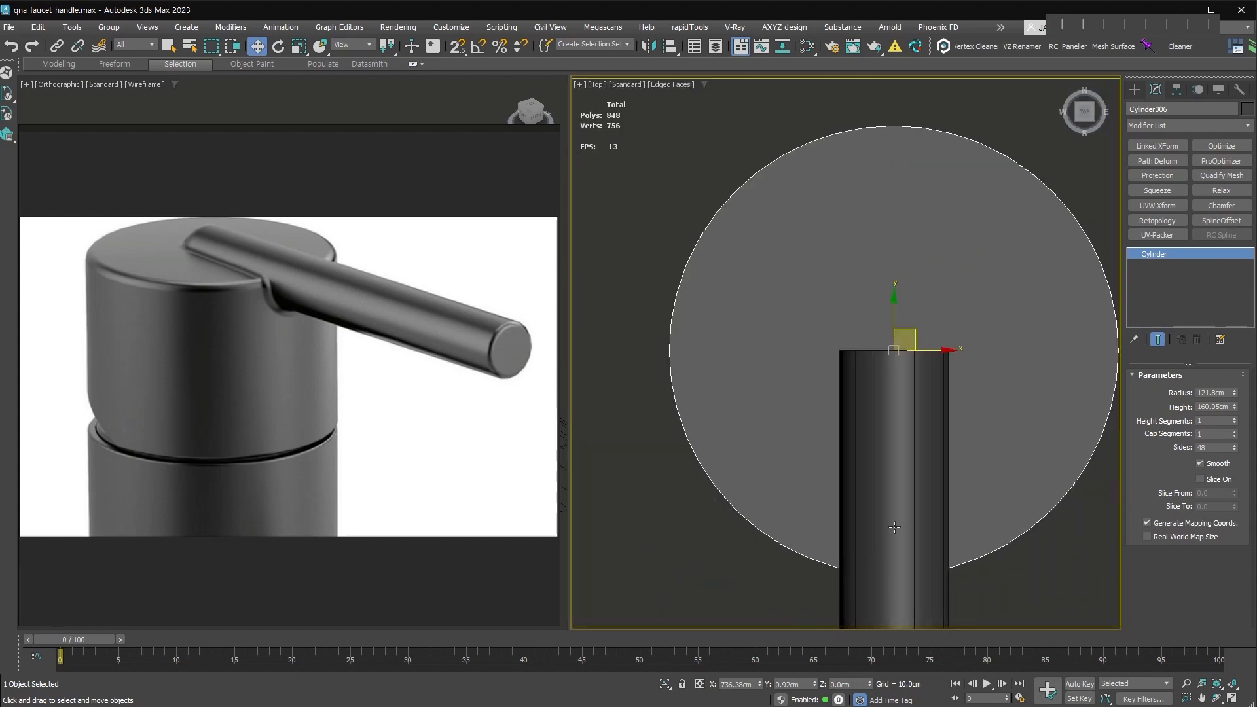
middle_click_drag(1075, 360, 1009, 346)
key("ctrl+e")
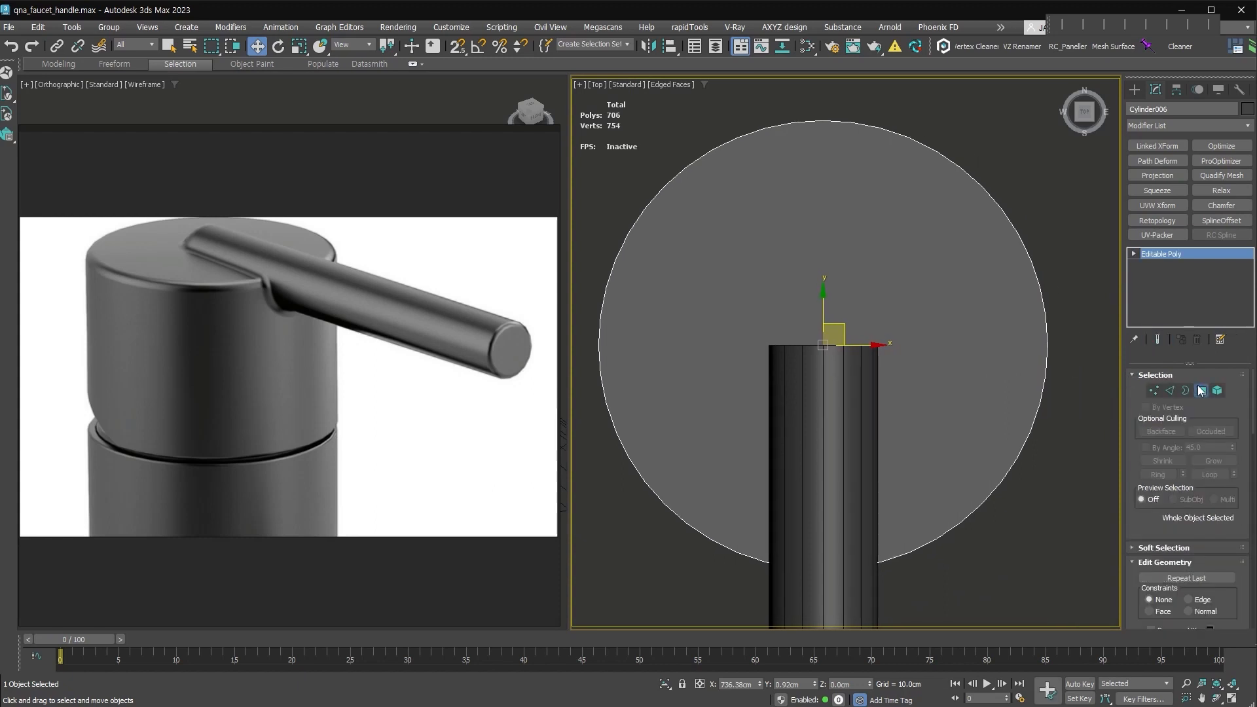
left_click(1201, 391)
left_click(946, 331)
key("Delete")
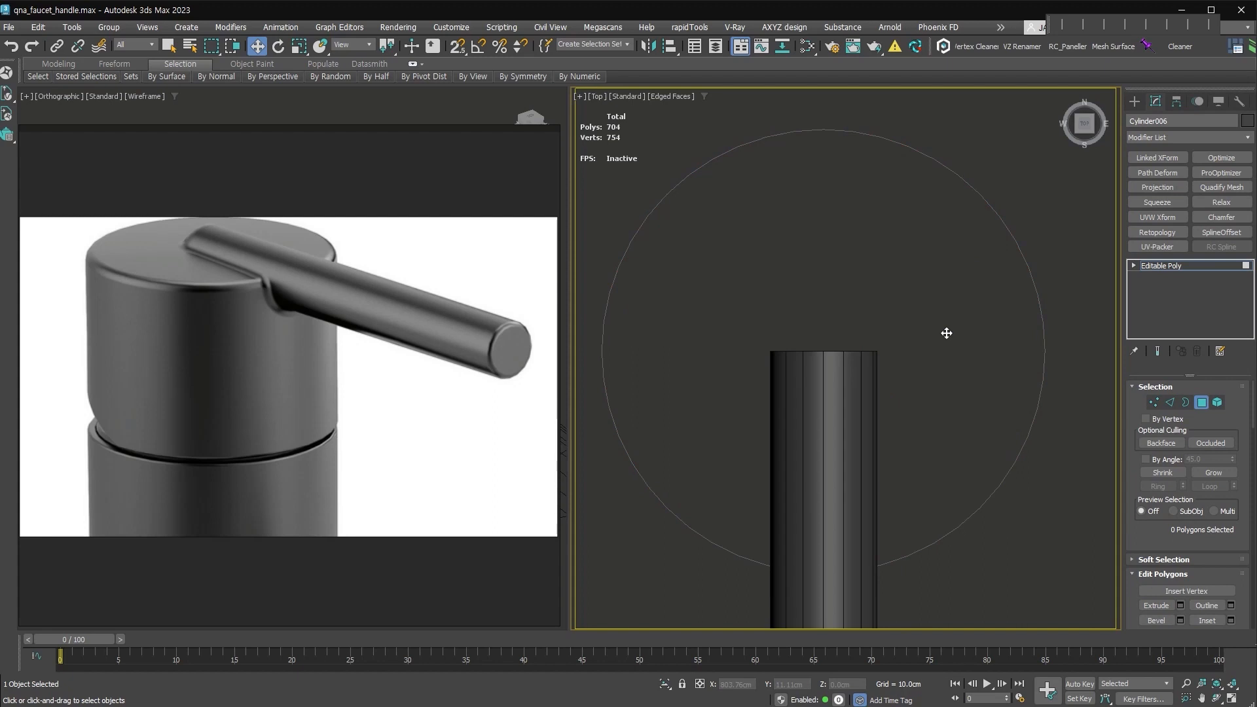
Fill the body's open top with a grid of quads, using a diagonal rim vertex as the grid corner.
left_click(1156, 402)
middle_click_drag(846, 140, 878, 133)
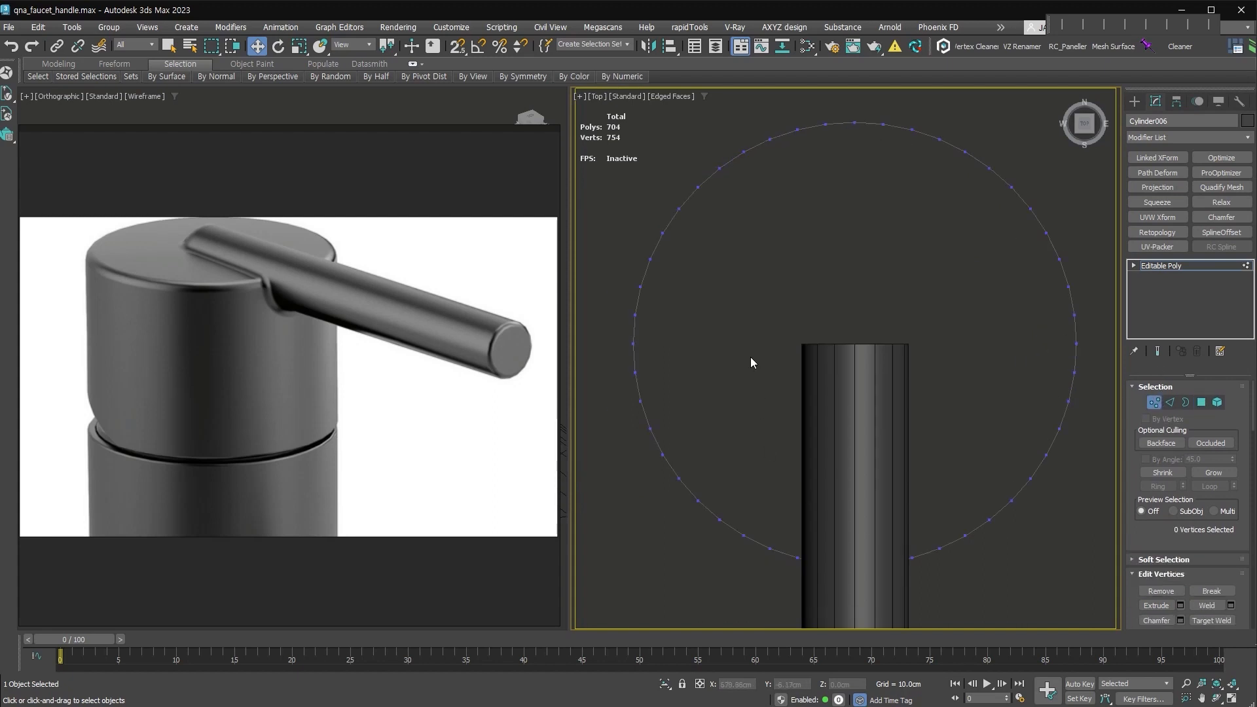
left_click(699, 187)
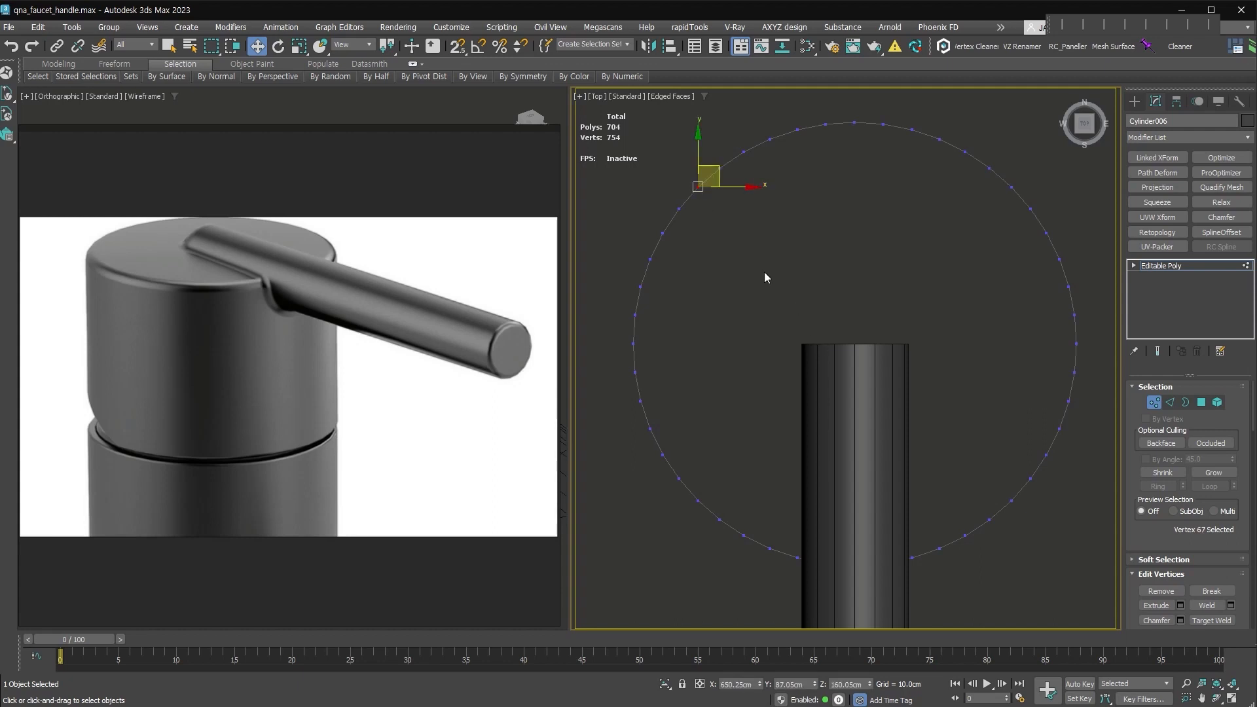
key("alt+p")
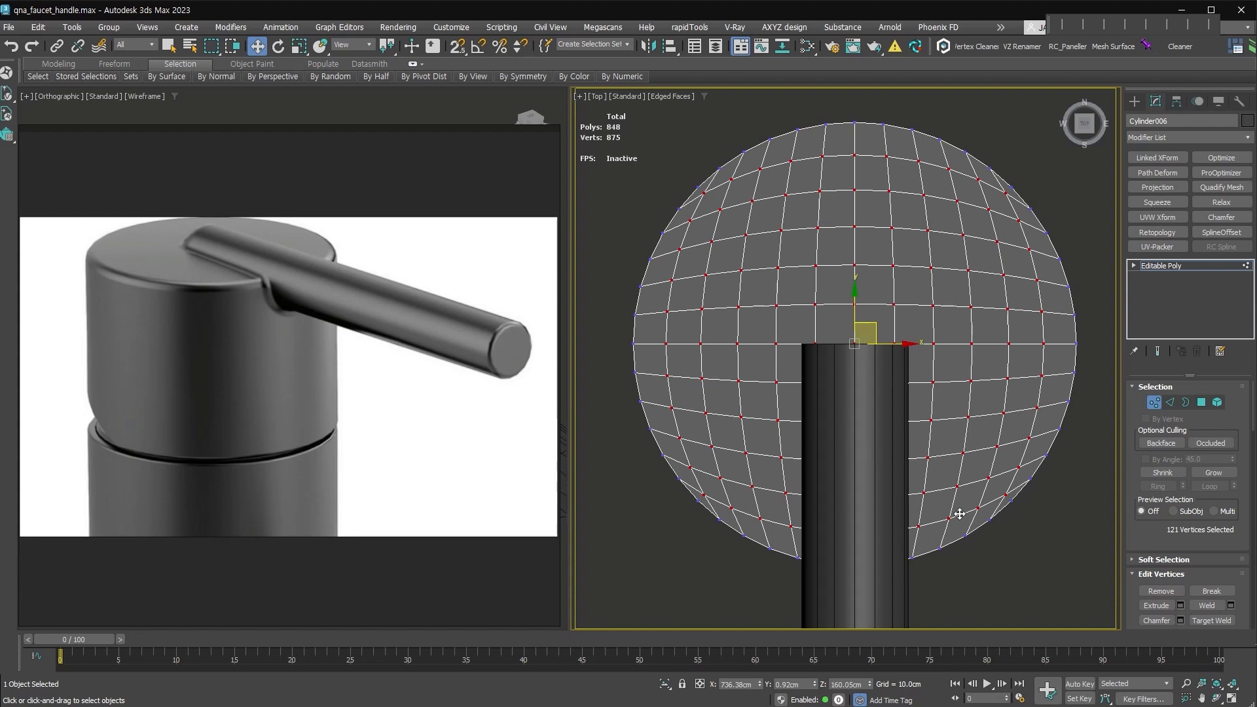
Relax the new cap grid's vertices with a value of 1.0 and 283 iterations, then collapse the body to Editable Poly.
left_click(1243, 205)
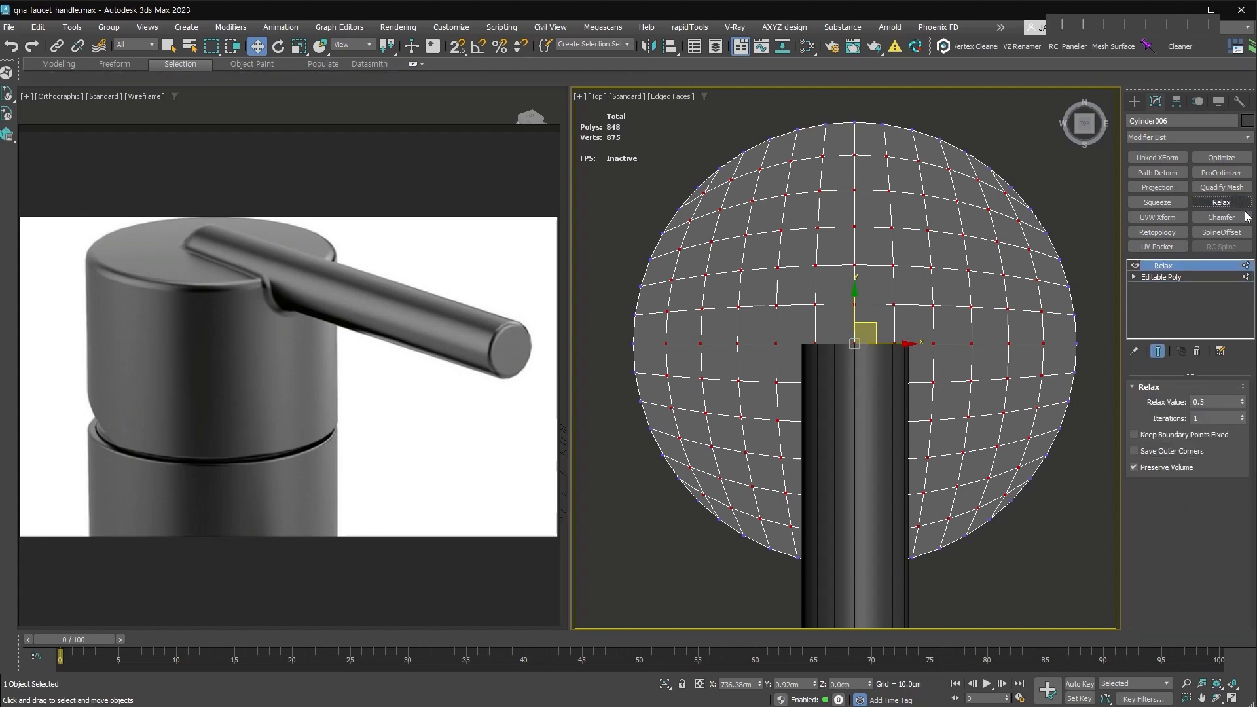
left_click_drag(1243, 402, 1223, 422)
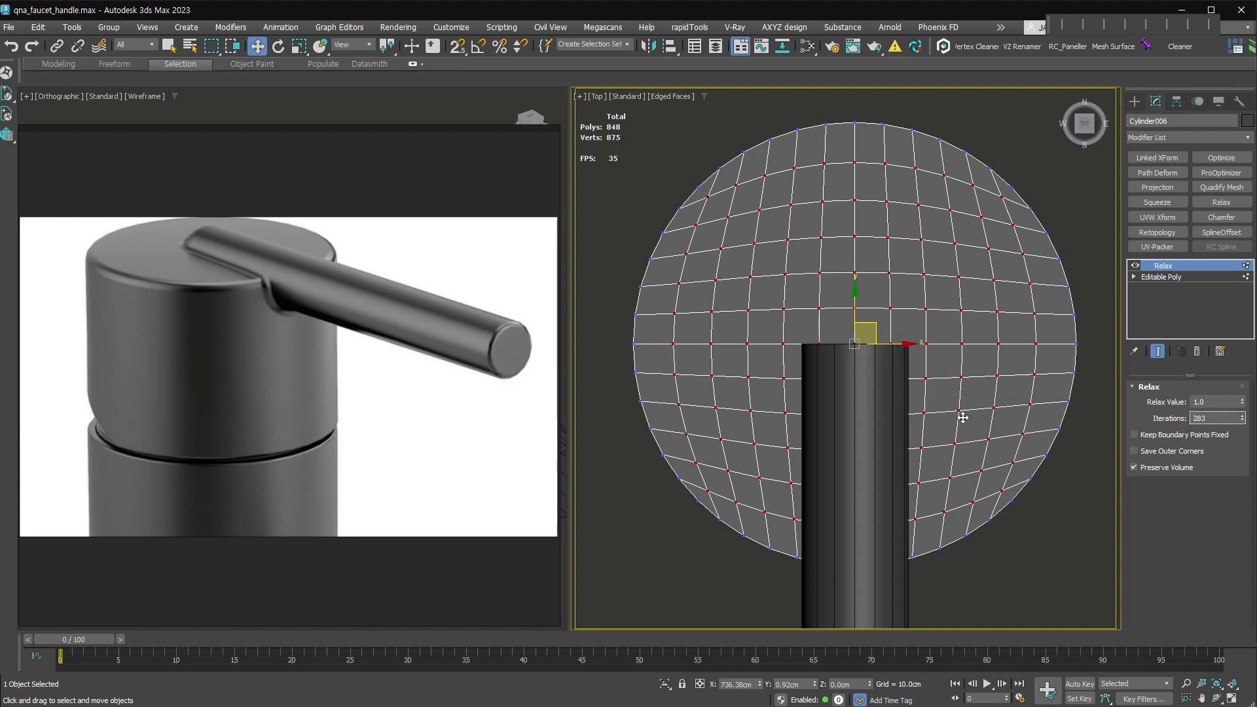
key("alt+c")
Chamfer the edge loop around the body's top cap by 2.37 cm with 1 segment and an edge depth of 0.5.
middle_click_drag(959, 563, 893, 469, "alt")
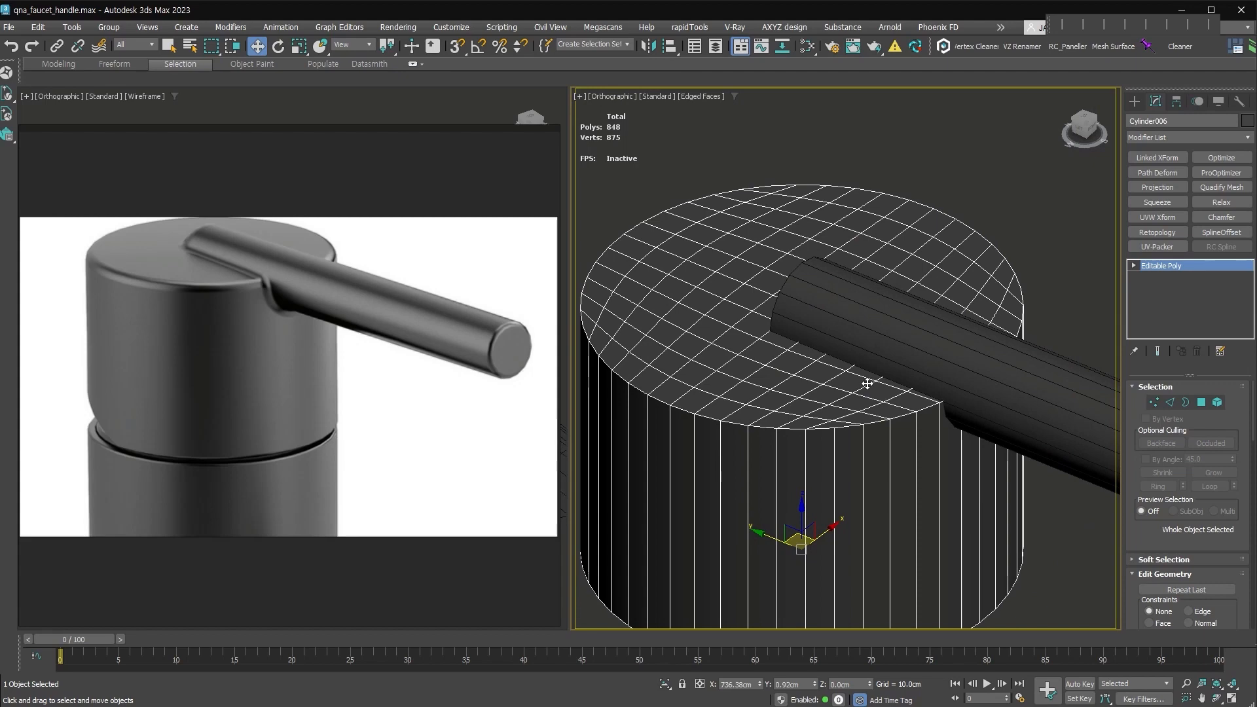
key("4")
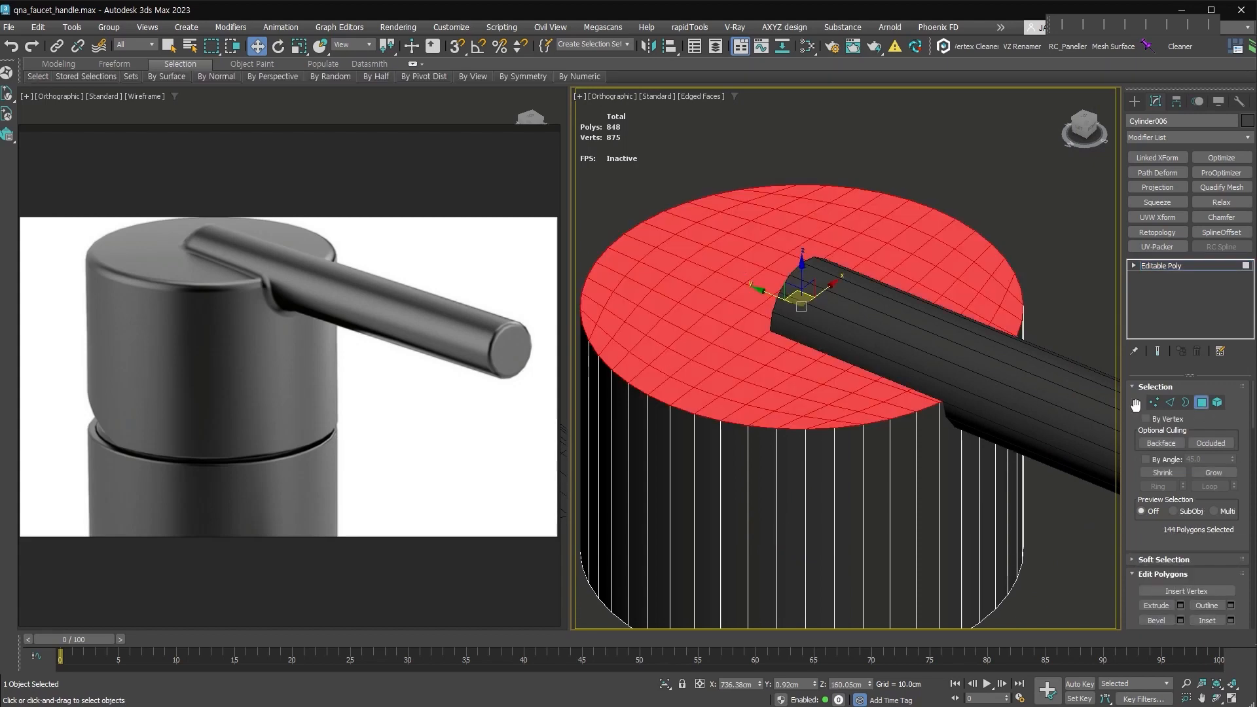
left_click(1172, 403, "shift")
scroll(771, 392, "up", 6)
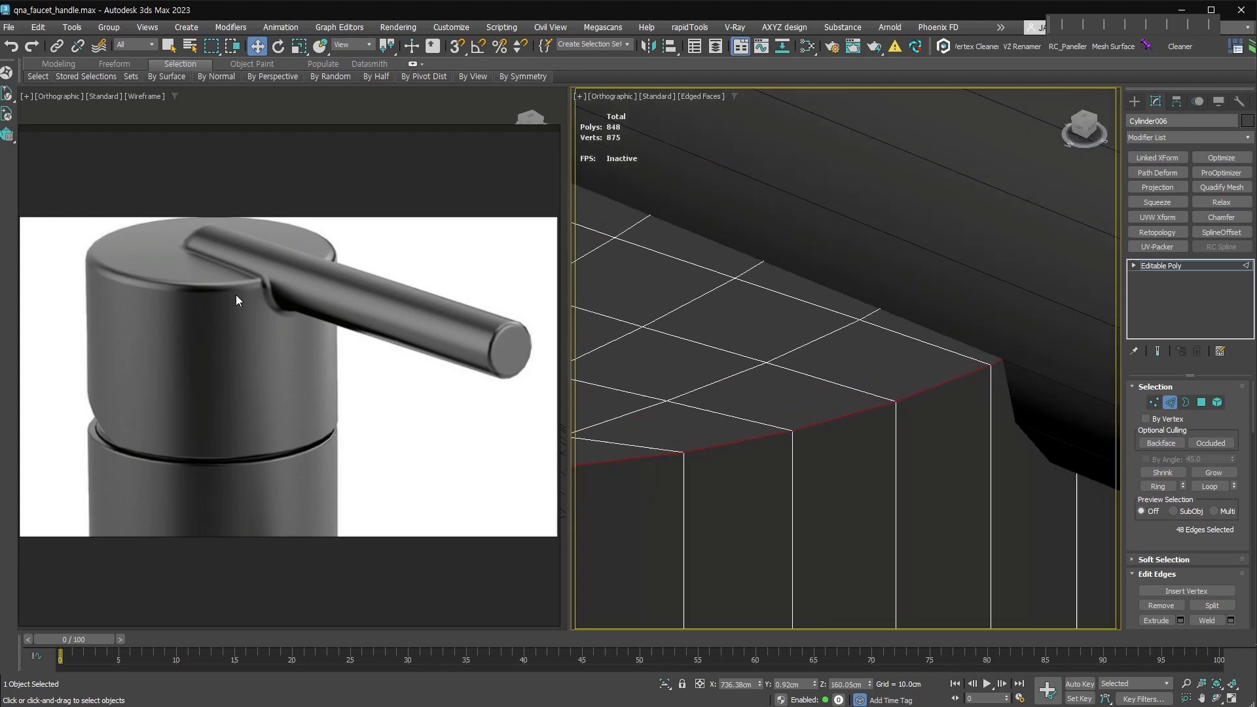
middle_click_drag(804, 410, 709, 438)
right_click(880, 387)
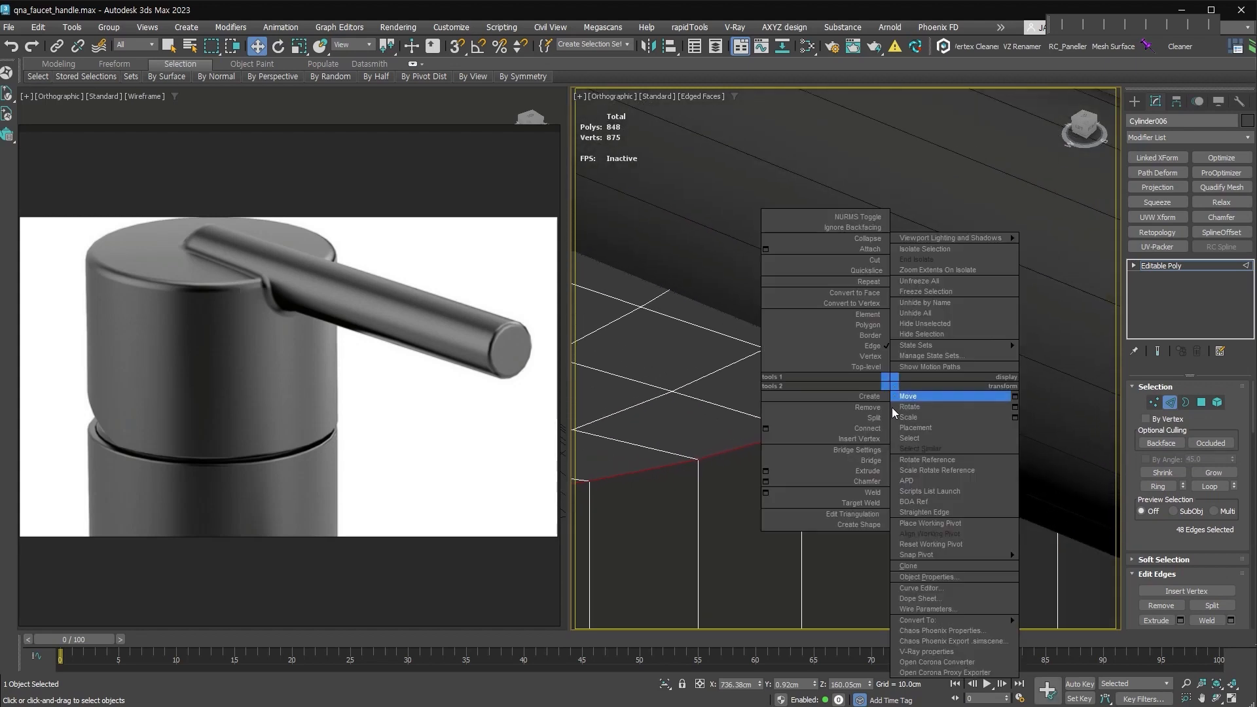
left_click(757, 488)
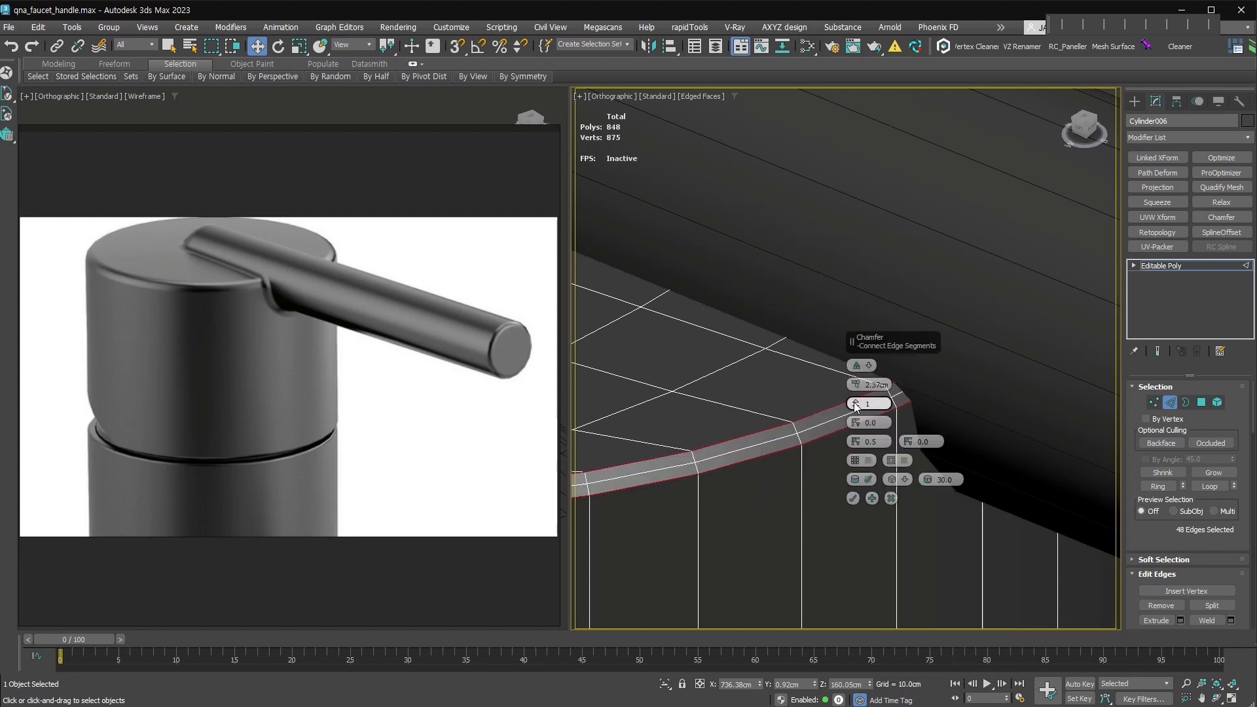
right_click(857, 426)
middle_click_drag(813, 393, 837, 357, "alt")
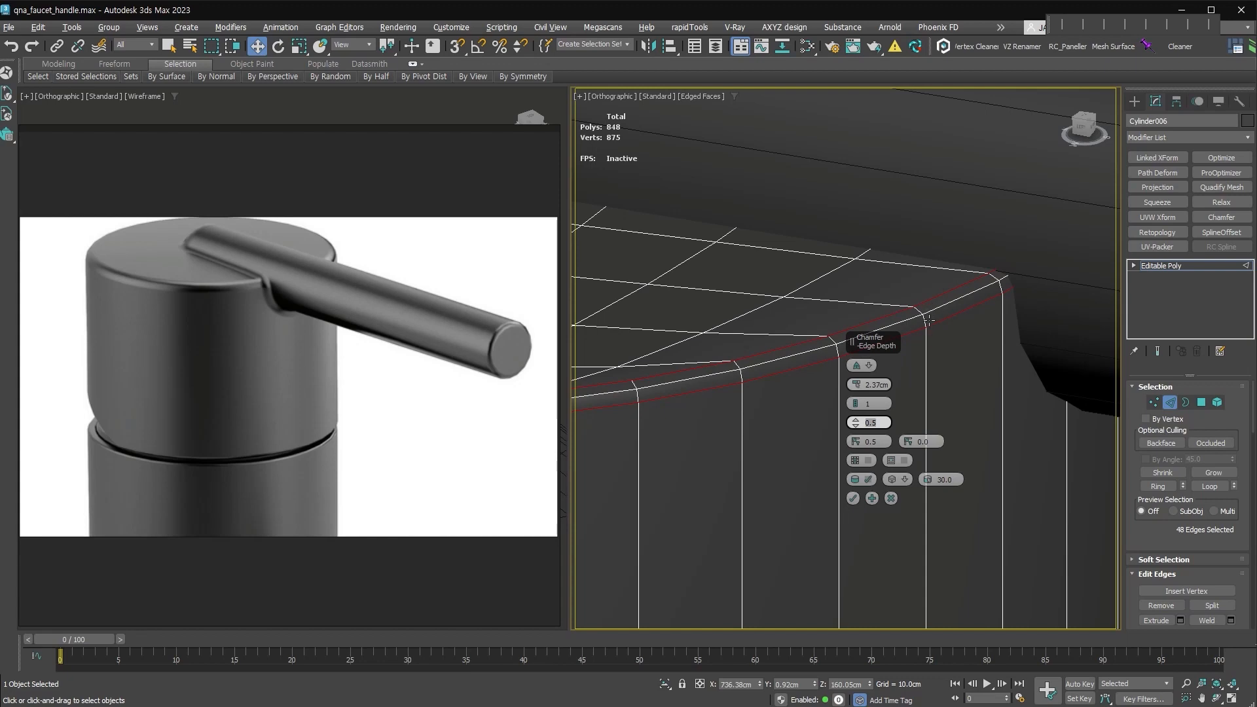
left_click(853, 499)
key("2")
With snapping on, lower the lever cylinder to Z 157.68 cm so its side edge meets the lower vertex of the body's rim chamfer.
scroll(970, 341, "down", 5)
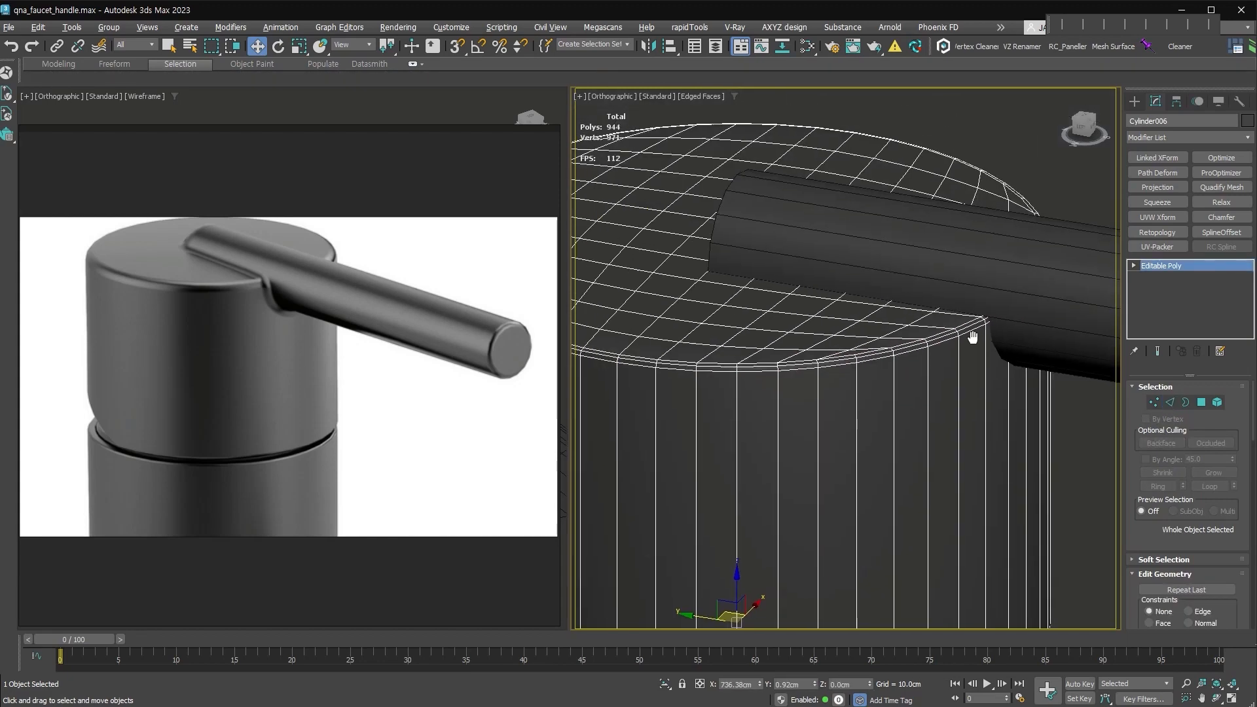
middle_click_drag(892, 335, 713, 370)
left_click(901, 331)
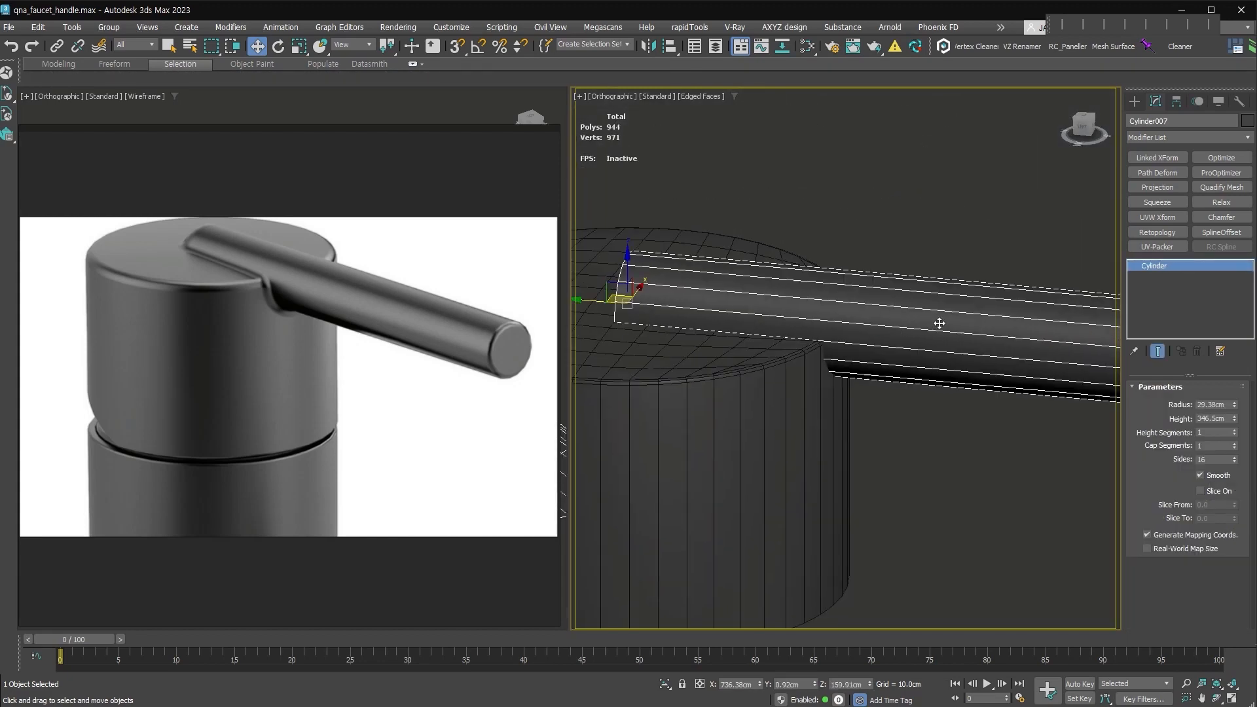
key("s")
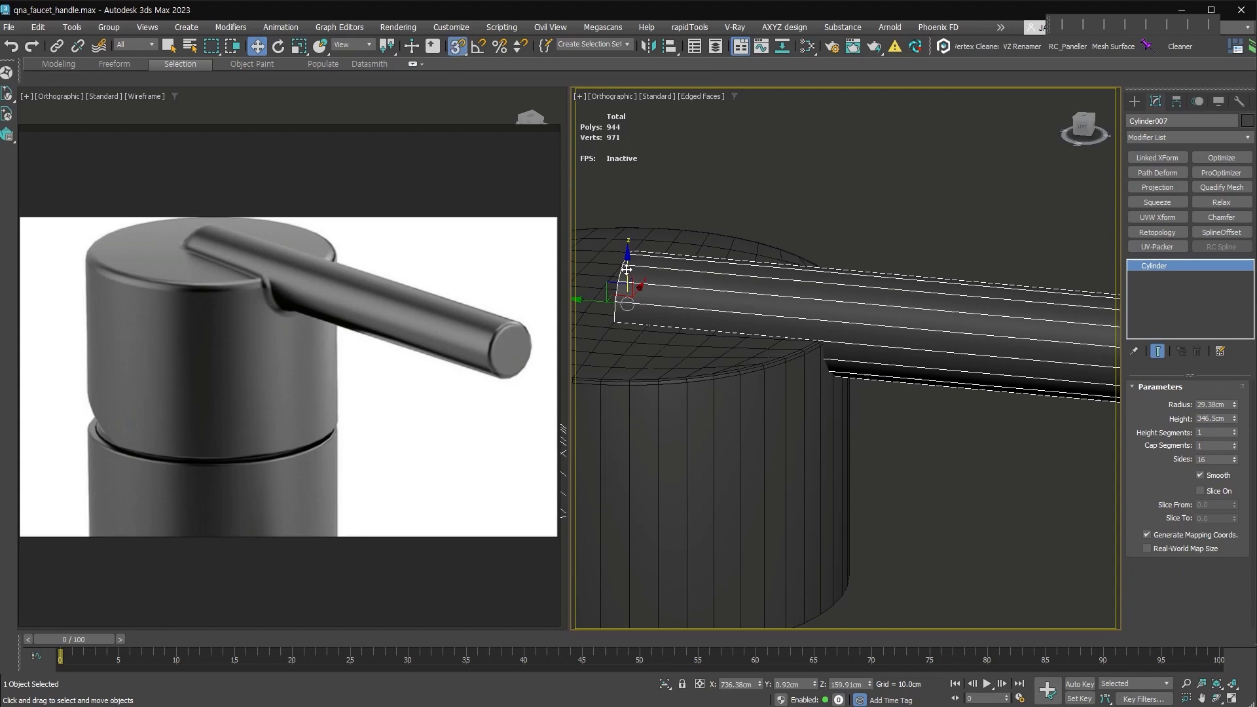
left_click_drag(627, 305, 822, 348)
scroll(823, 348, "up", 5)
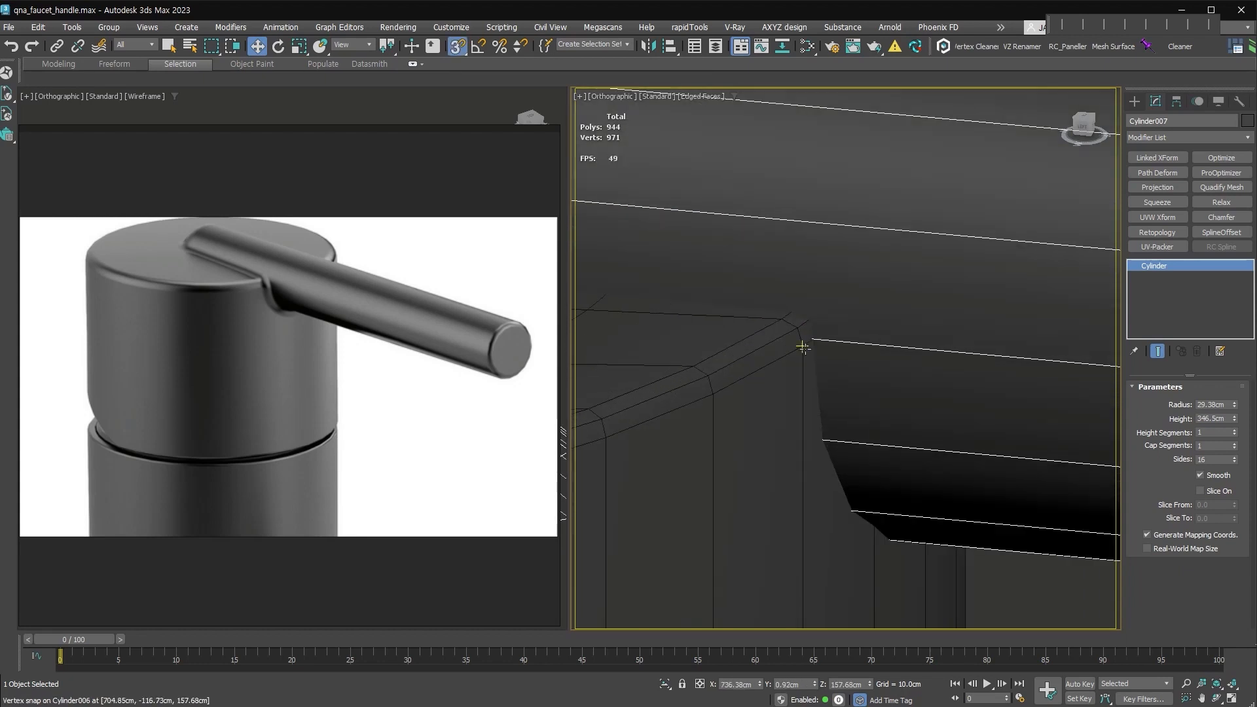
scroll(786, 327, "up", 3)
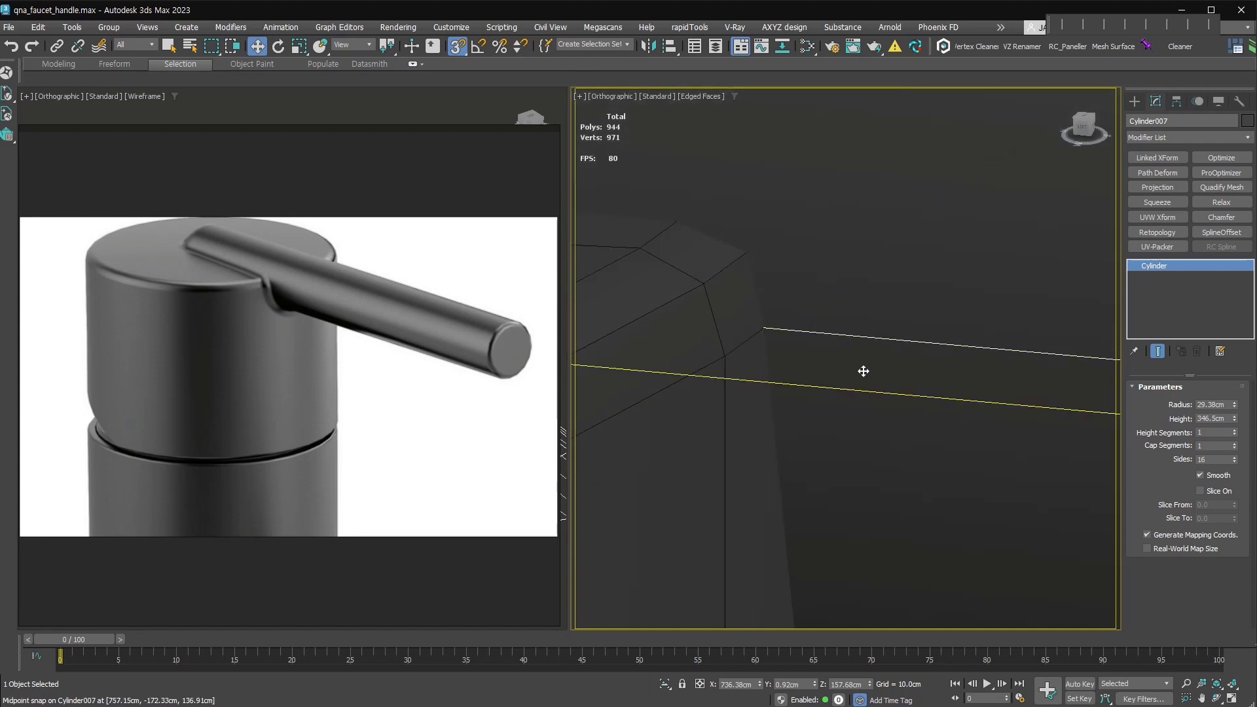
scroll(864, 371, "down", 2)
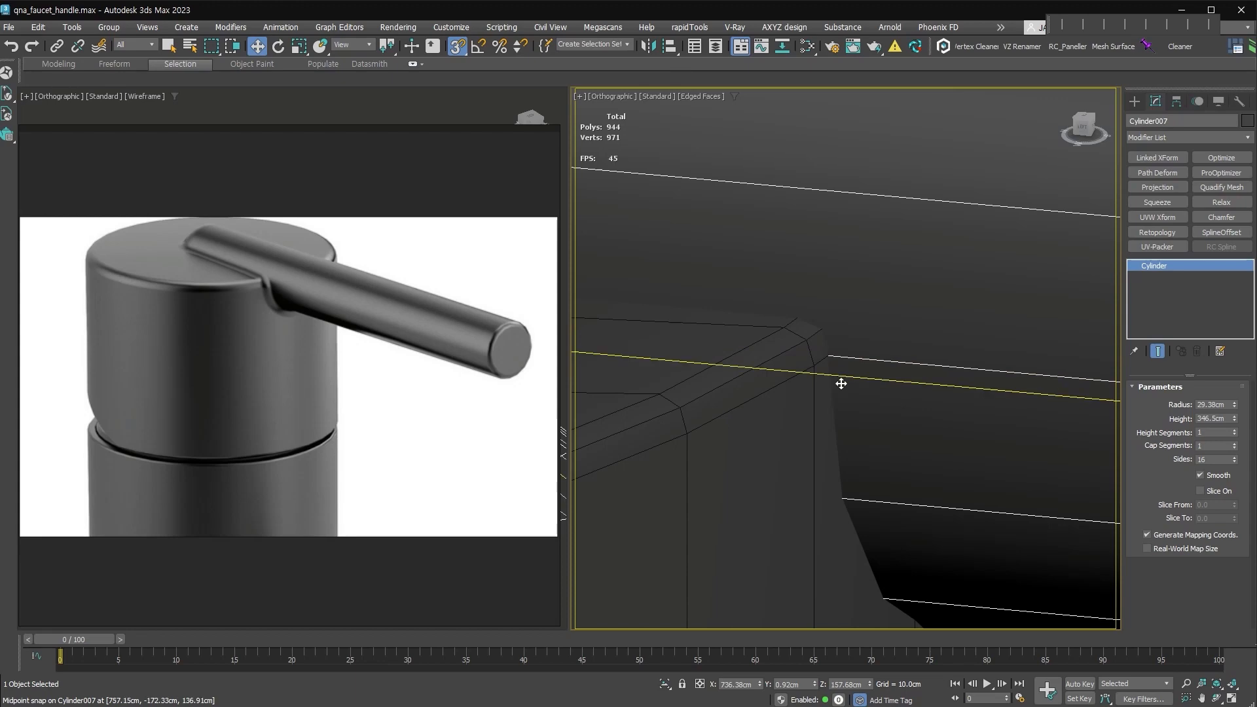
left_click_drag(843, 384, 857, 377)
Convert the lever cylinder to Editable Poly and insert an edge loop around it just outside the body.
scroll(858, 378, "down", 7)
middle_click_drag(867, 433, 897, 444, "alt")
scroll(889, 397, "up", 4)
key("alt+e")
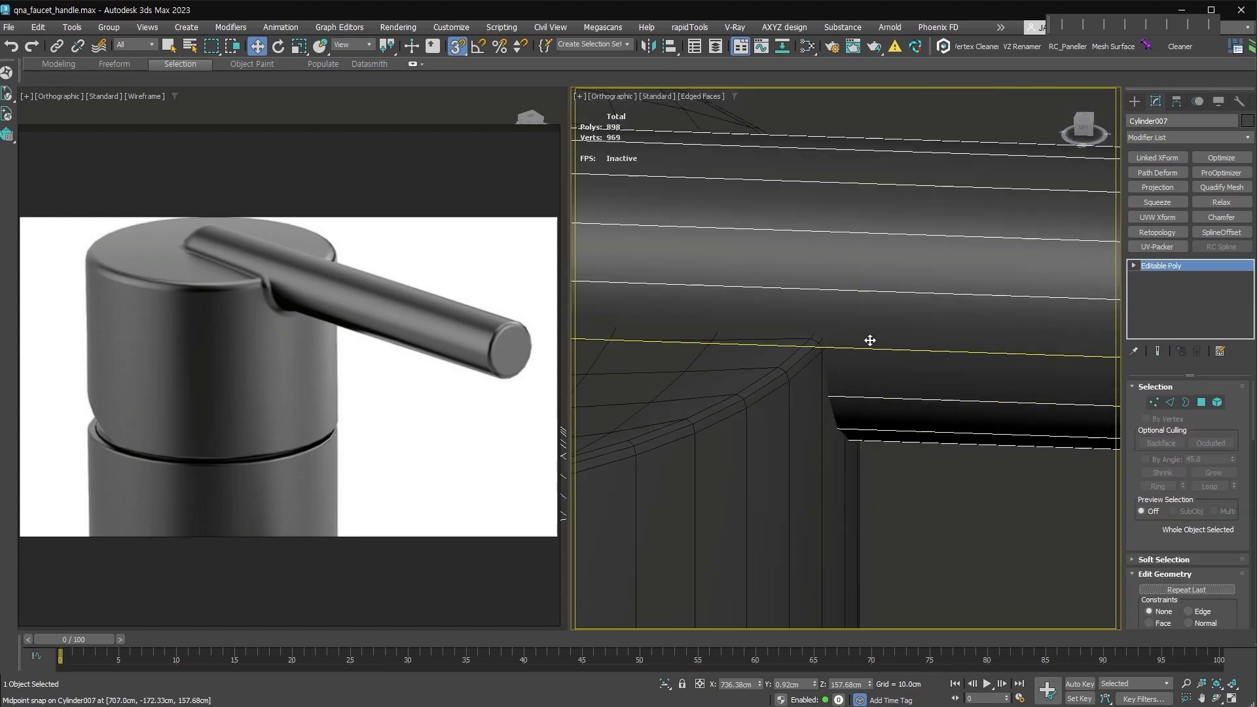
key("shift+alt+s")
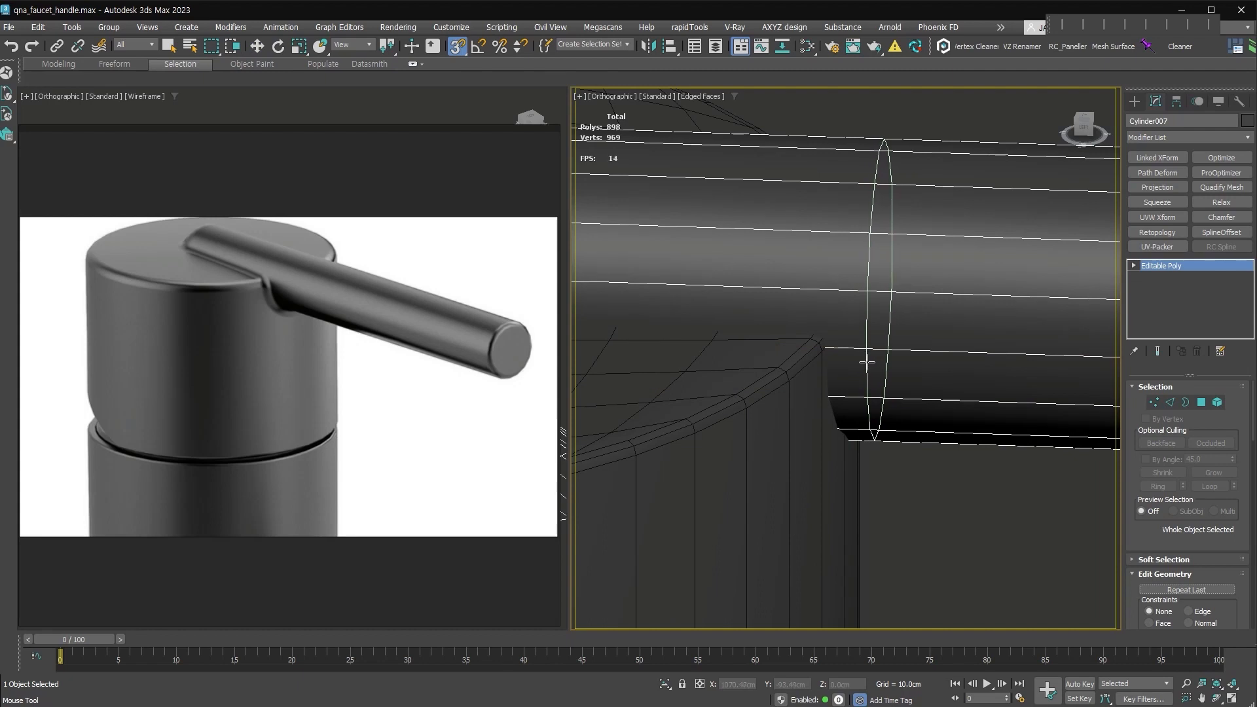
left_click(867, 360)
key("w")
scroll(918, 467, "down", 5)
middle_click_drag(890, 441, 908, 347)
scroll(909, 327, "down", 3)
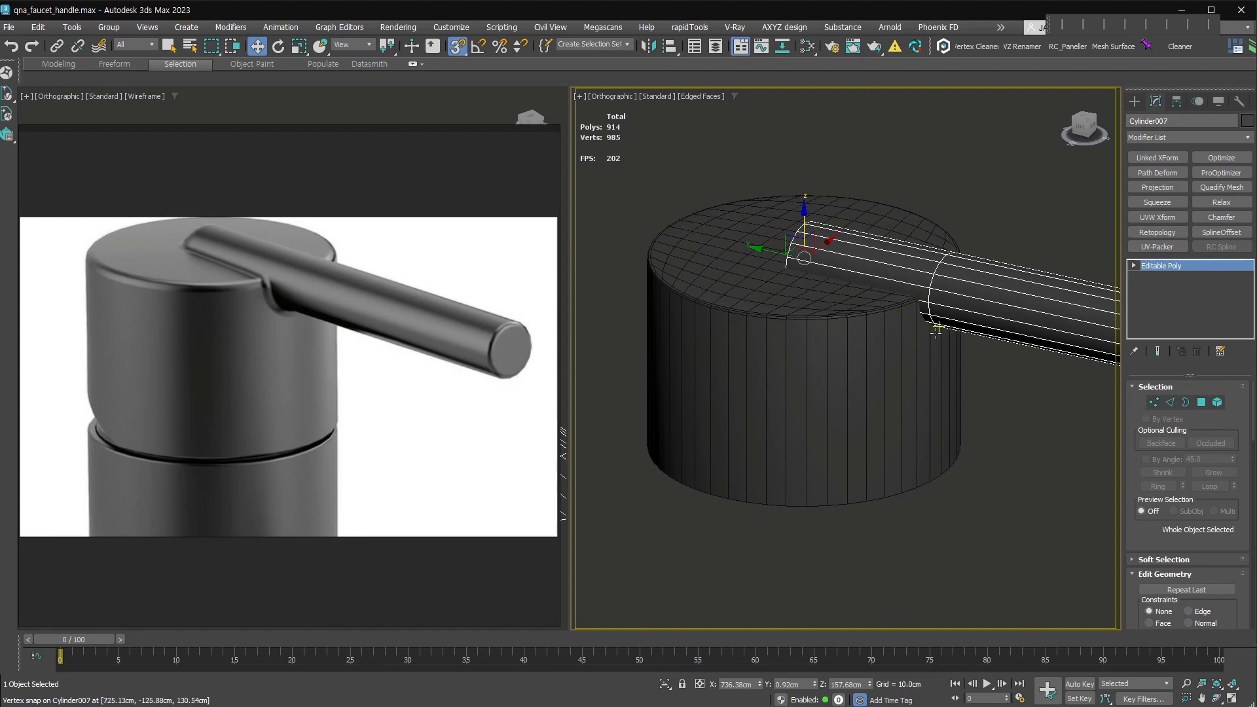
middle_click_drag(904, 279, 795, 358)
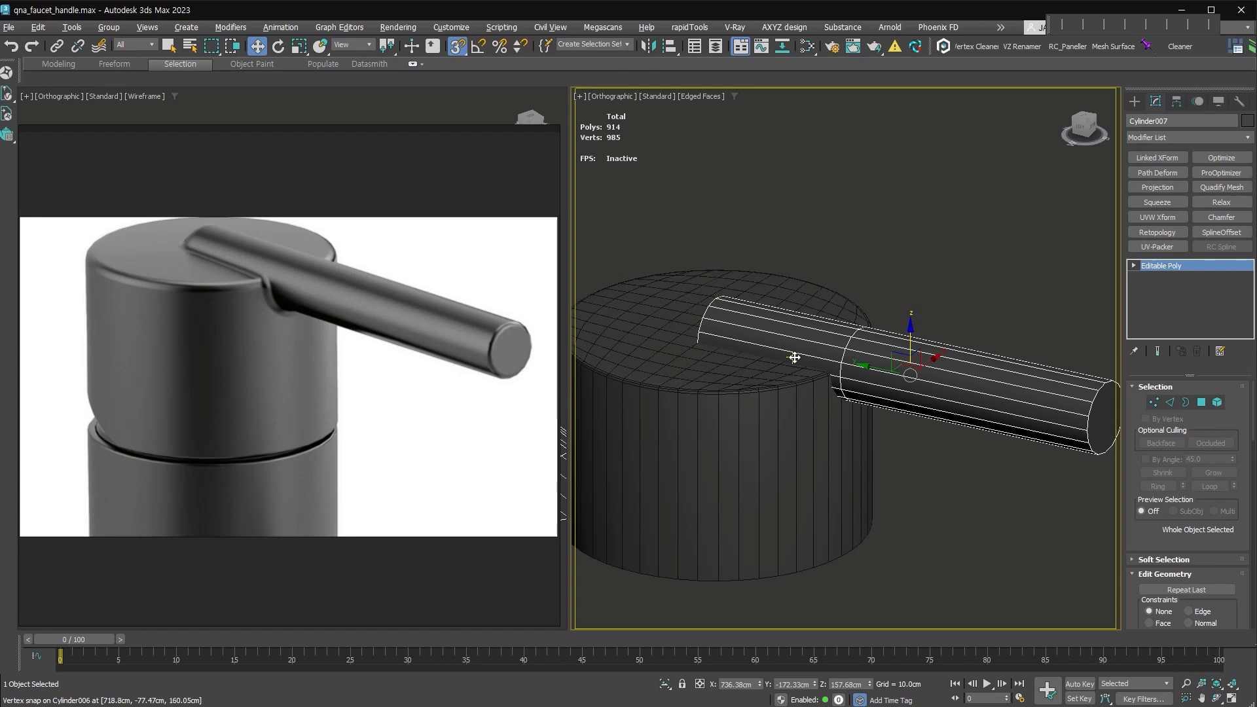
Clone the body and the lever cylinder in place, each as an independent copy.
left_click(739, 431)
key("alt+c")
key("ctrl+v")
left_click(591, 332)
left_click(592, 411)
left_click(986, 392)
key("ctrl+v")
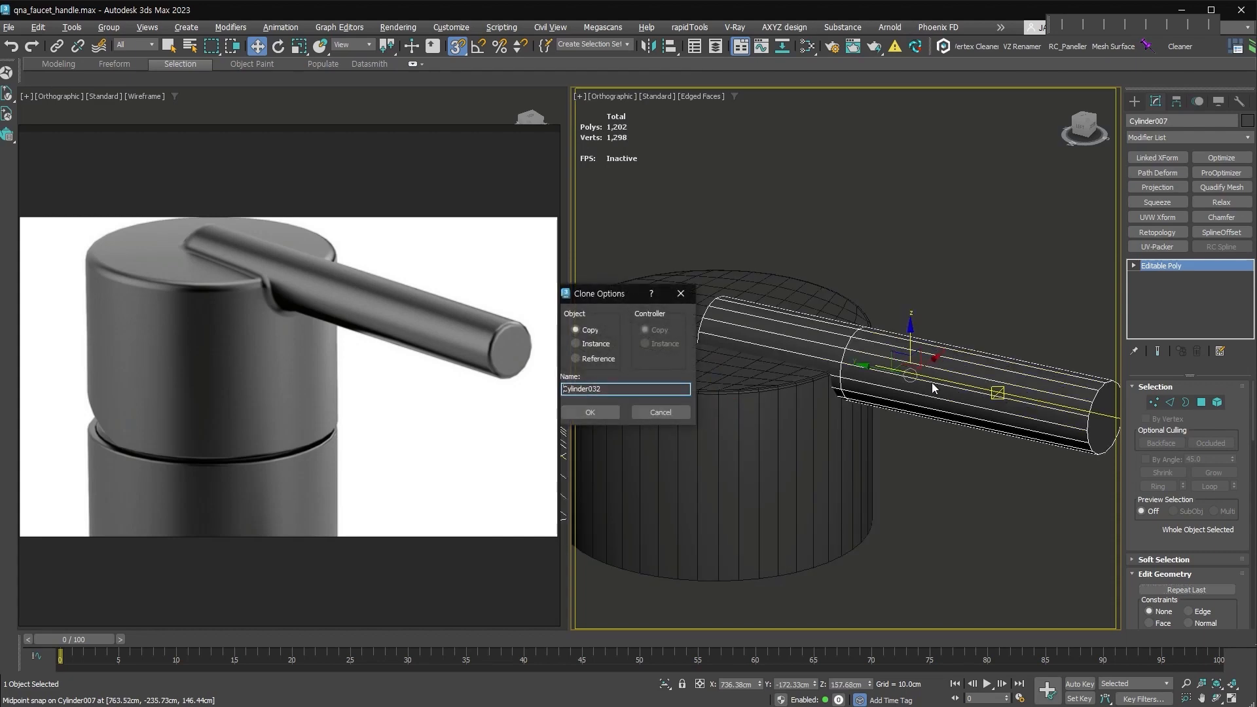
left_click(609, 412)
Add a Push modifier to the lever copy and set its push value to 1.6 cm.
scroll(773, 458, "up", 2)
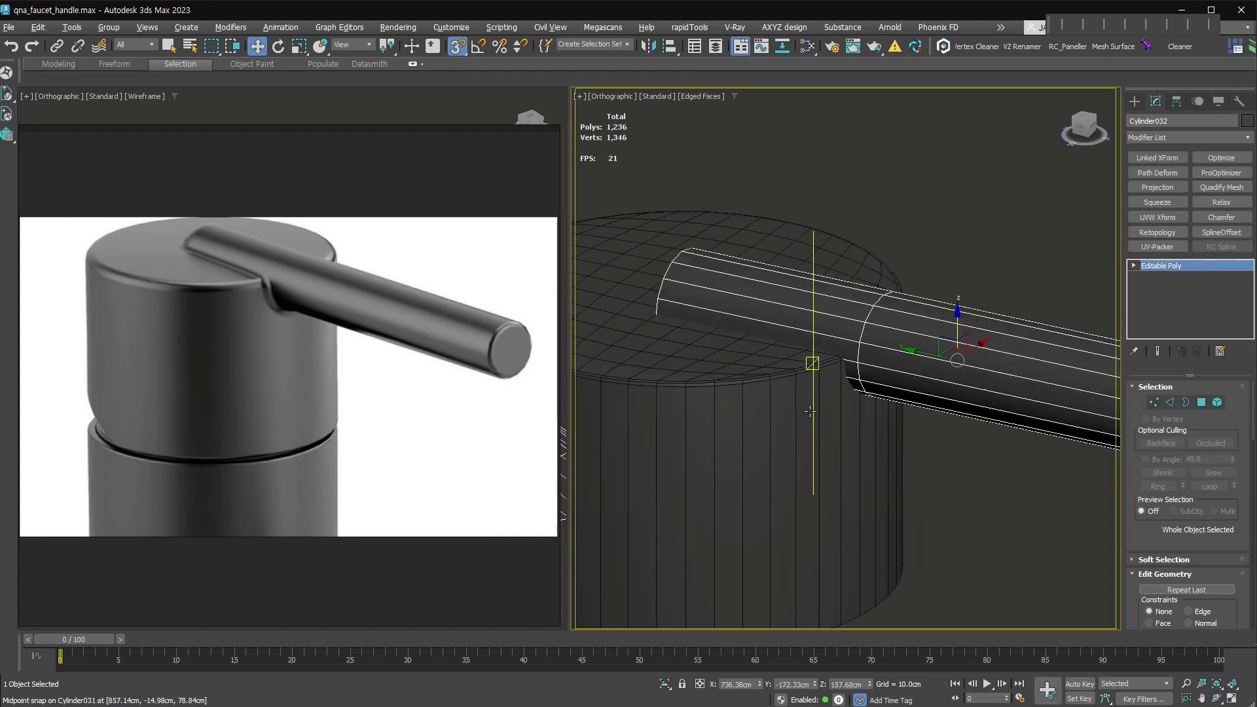
key("p")
left_click_drag(1242, 402, 1232, 421)
middle_click_drag(852, 433, 883, 311, "alt")
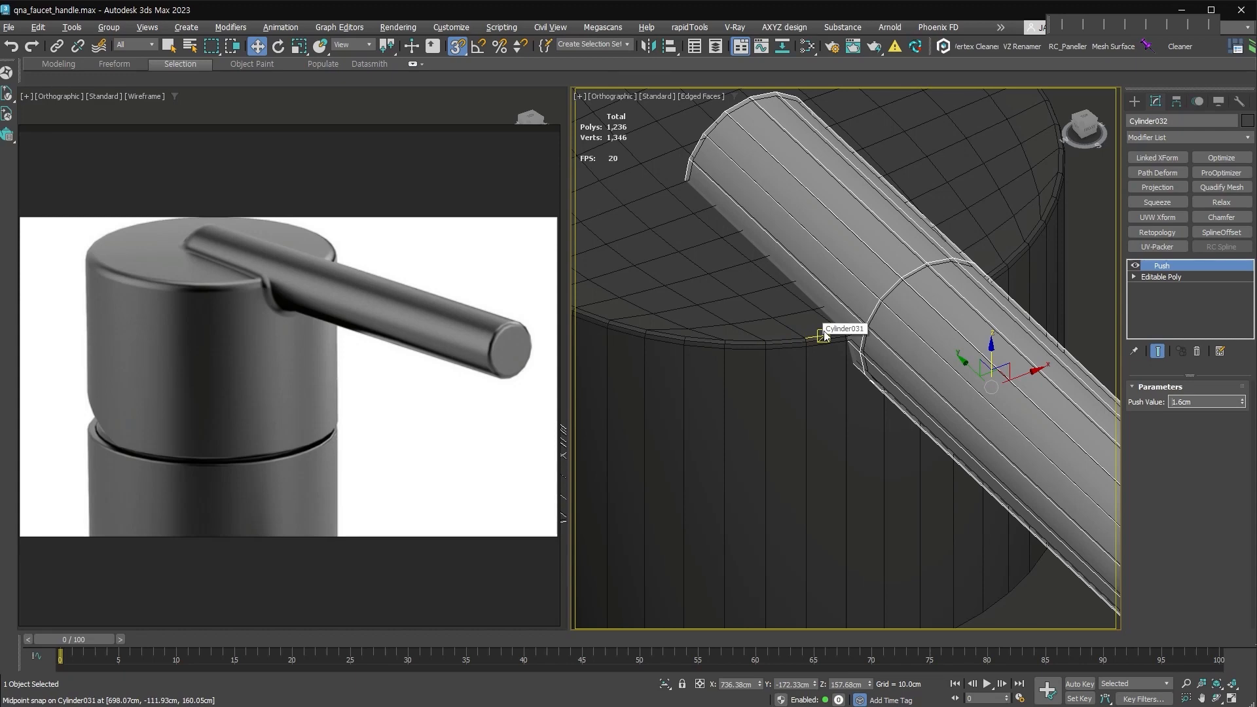
scroll(824, 335, "up", 2)
scroll(844, 335, "down", 4)
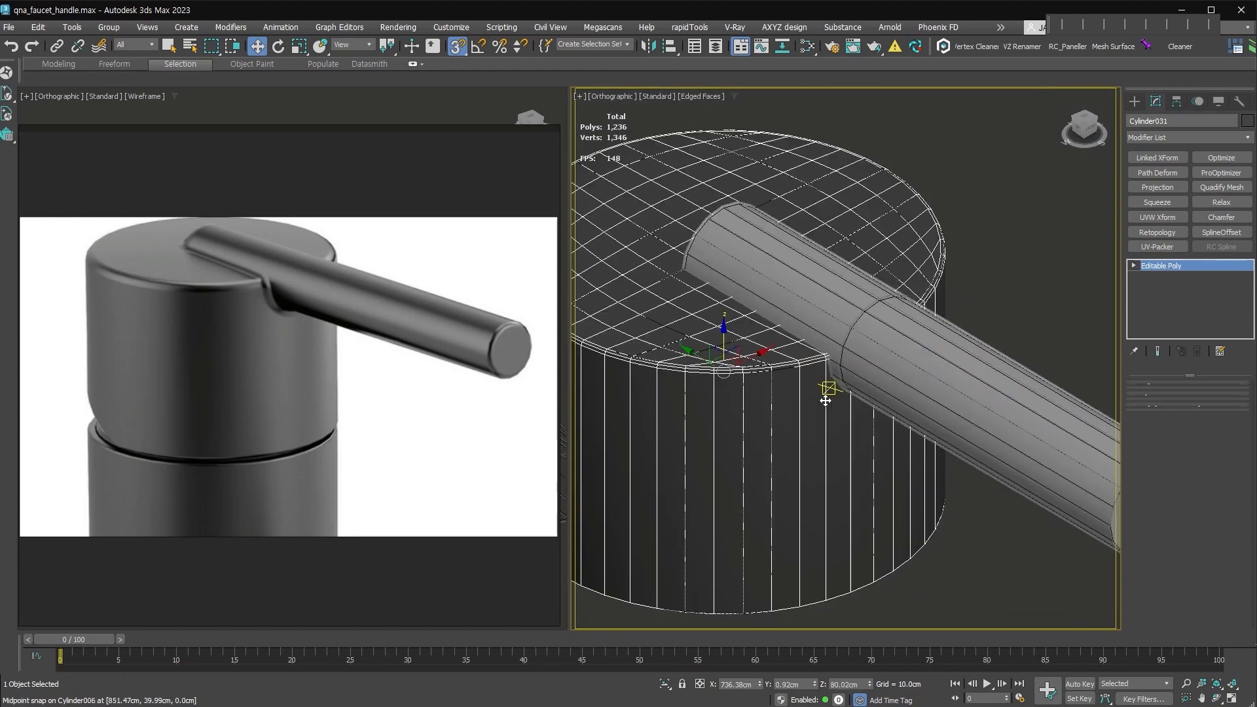
Add a Push modifier to the body copy and set its push value to 2.2 cm.
left_click(829, 418)
key("shift+p")
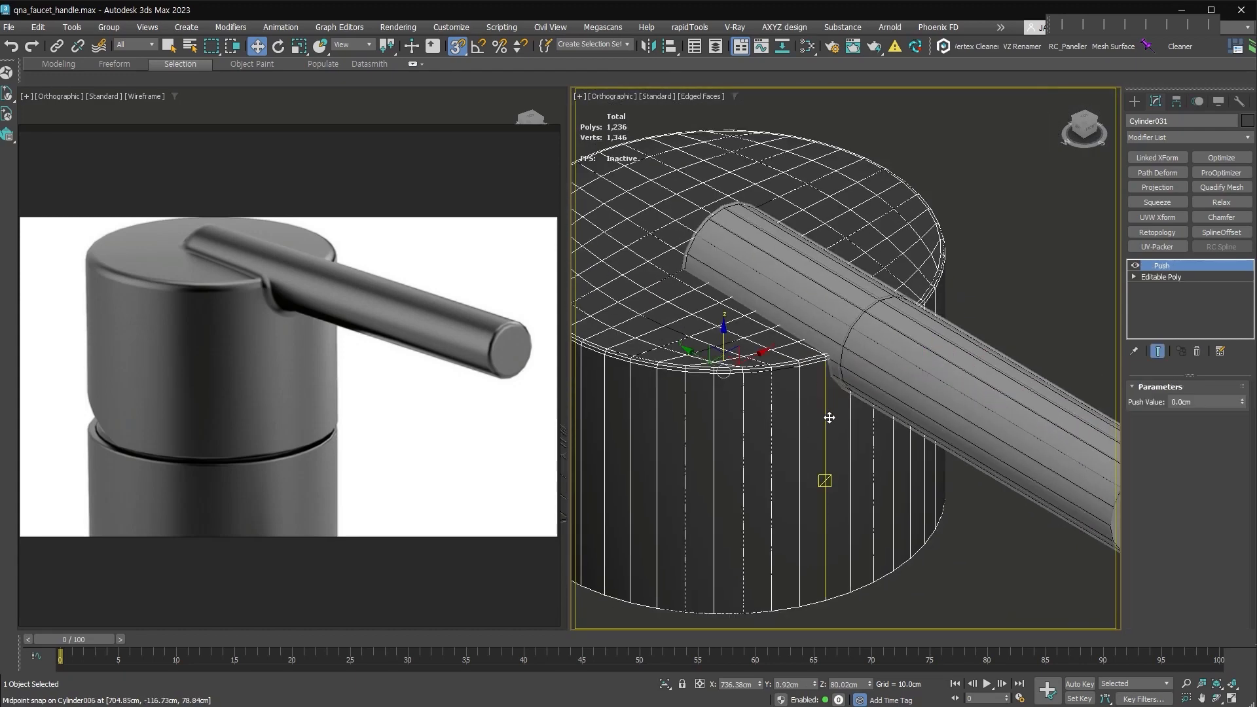
left_click(1244, 403)
left_click_drag(1244, 403, 1245, 373)
scroll(943, 301, "up", 3)
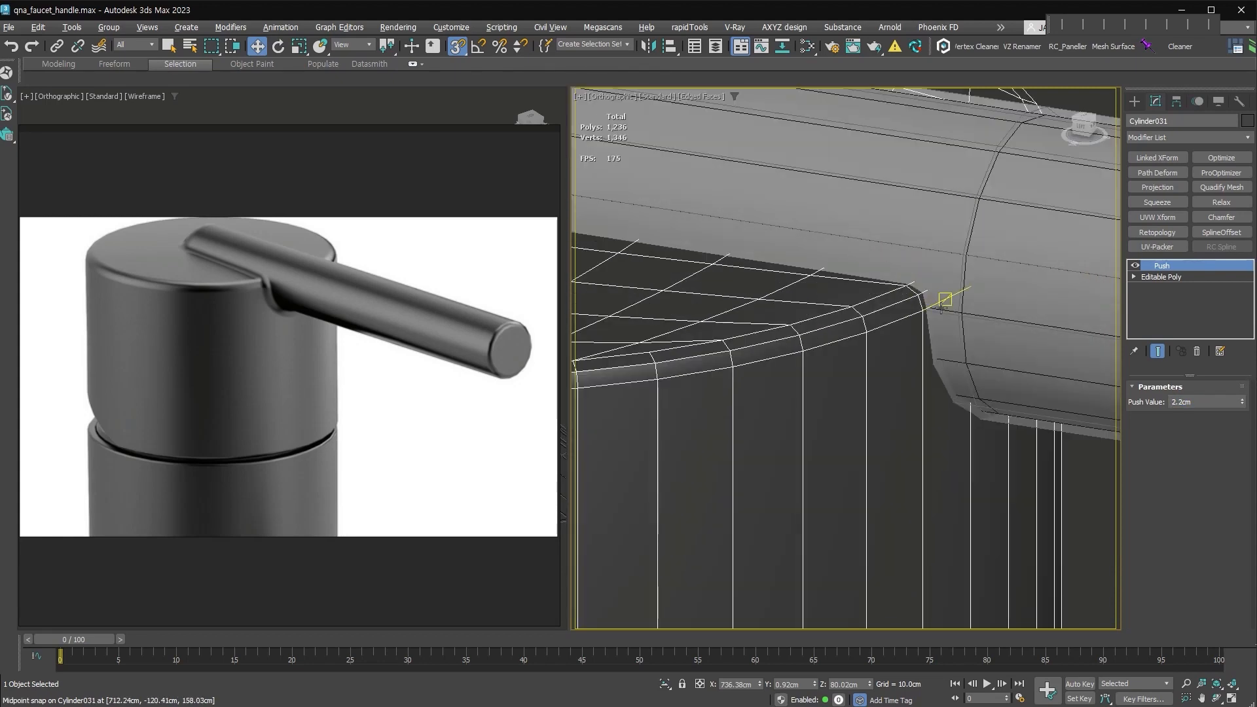
scroll(944, 328, "down", 5)
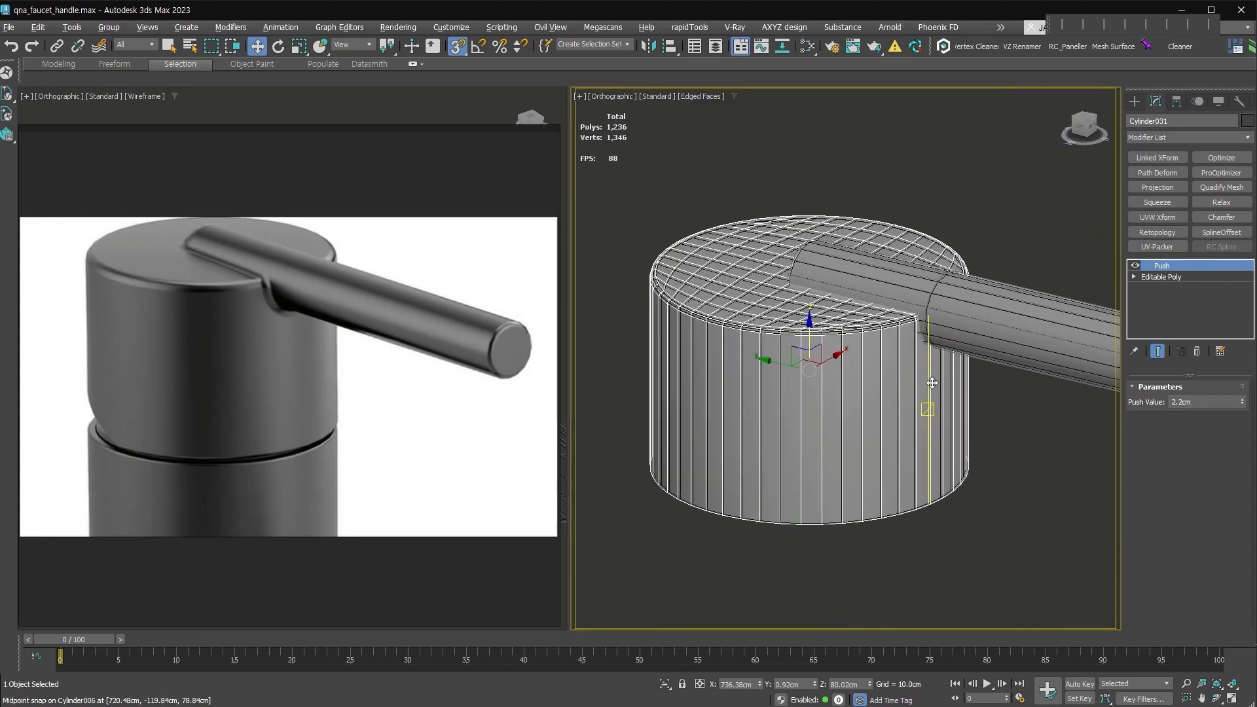
scroll(945, 348, "up", 4)
scroll(971, 429, "down", 6)
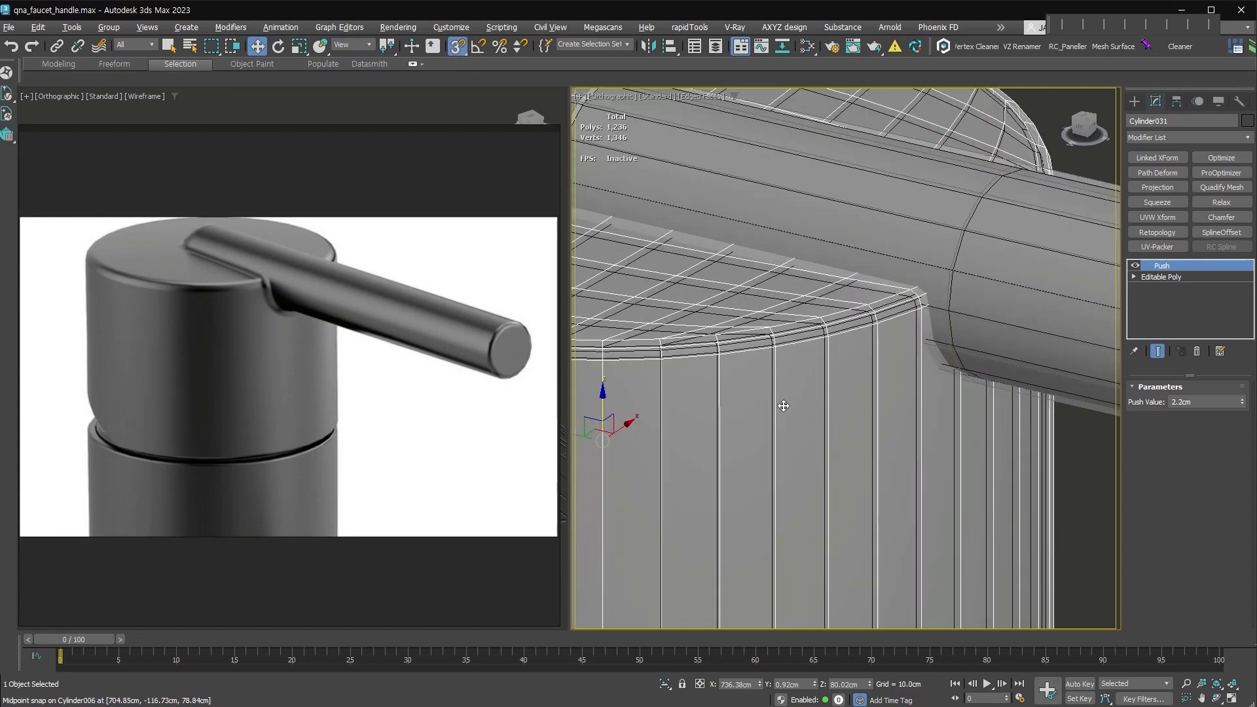
Create a ProCutter compound object from the pushed body copy so that it acts as the cutter.
left_click(957, 459)
left_click(931, 360)
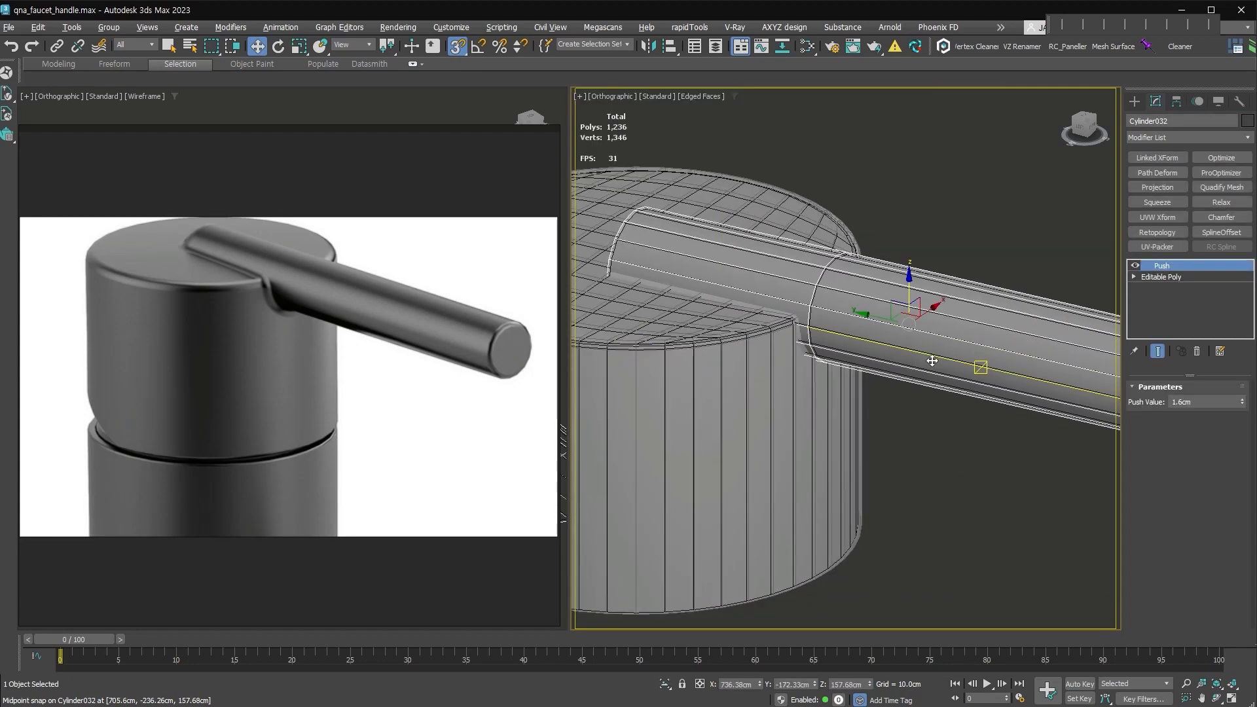
scroll(965, 418, "down", 4)
middle_click_drag(965, 417, 788, 406)
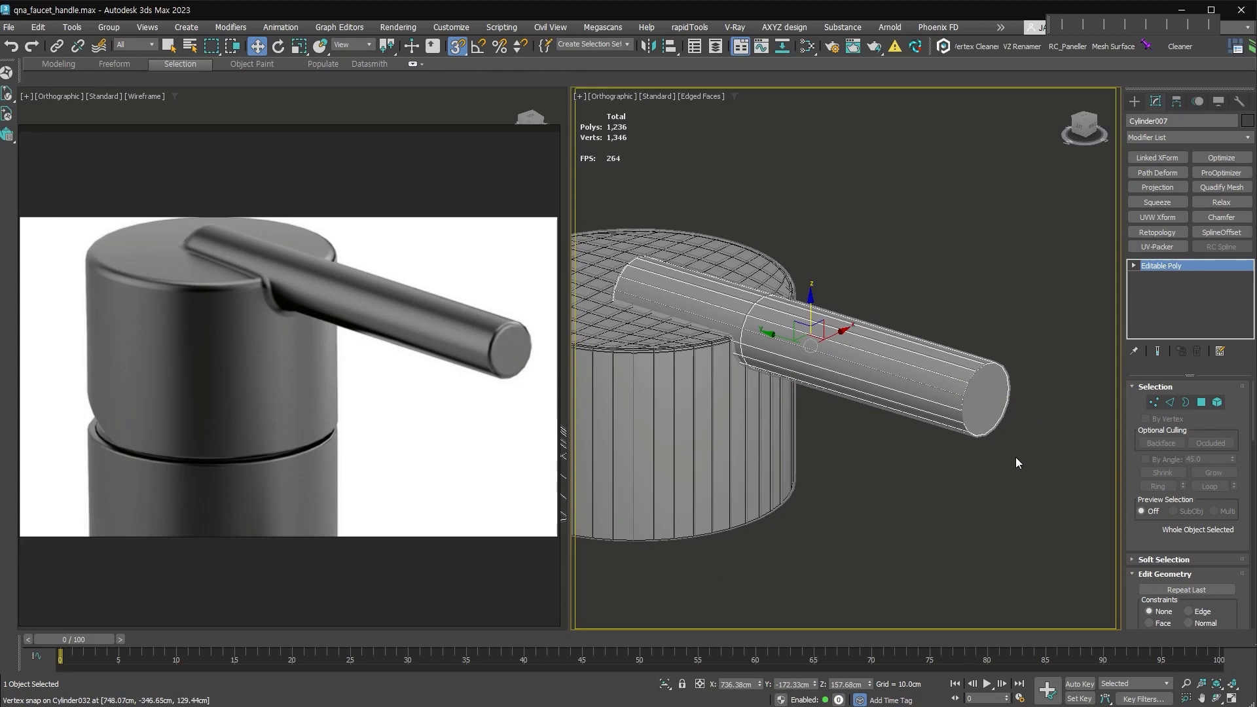
left_click(763, 485)
scroll(762, 485, "up", 2)
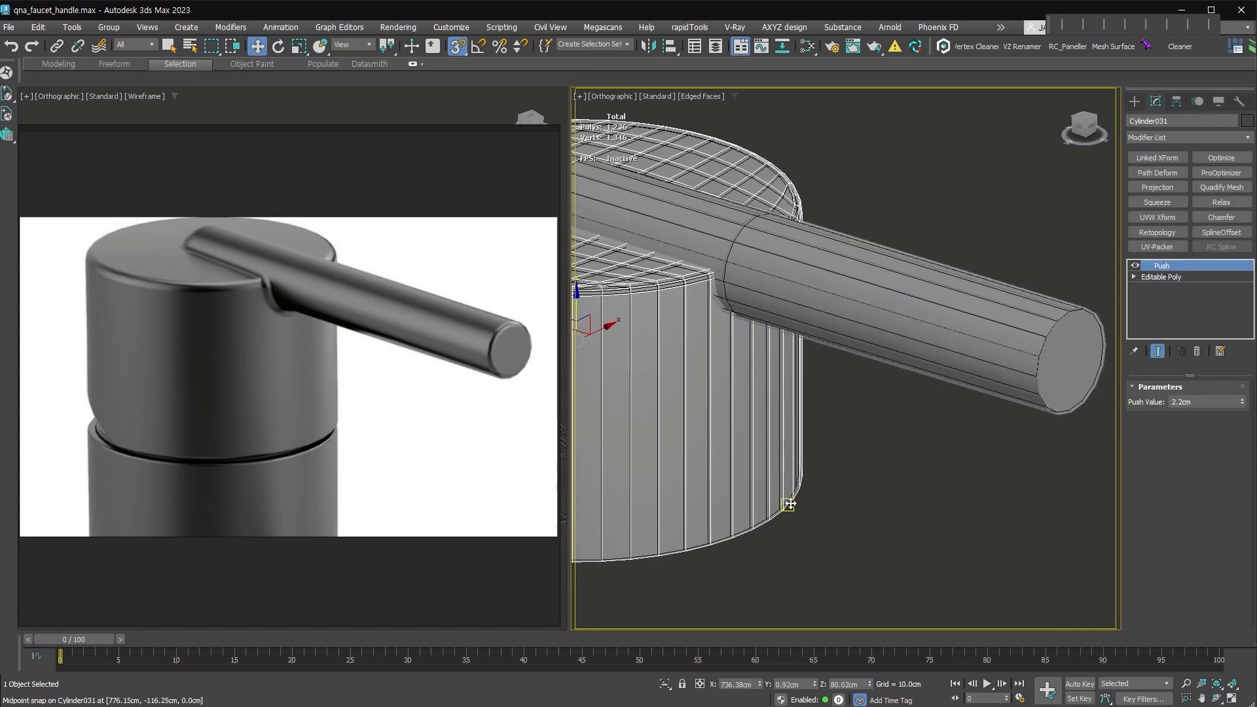
left_click(1135, 101)
left_click(1149, 141)
left_click(1158, 172)
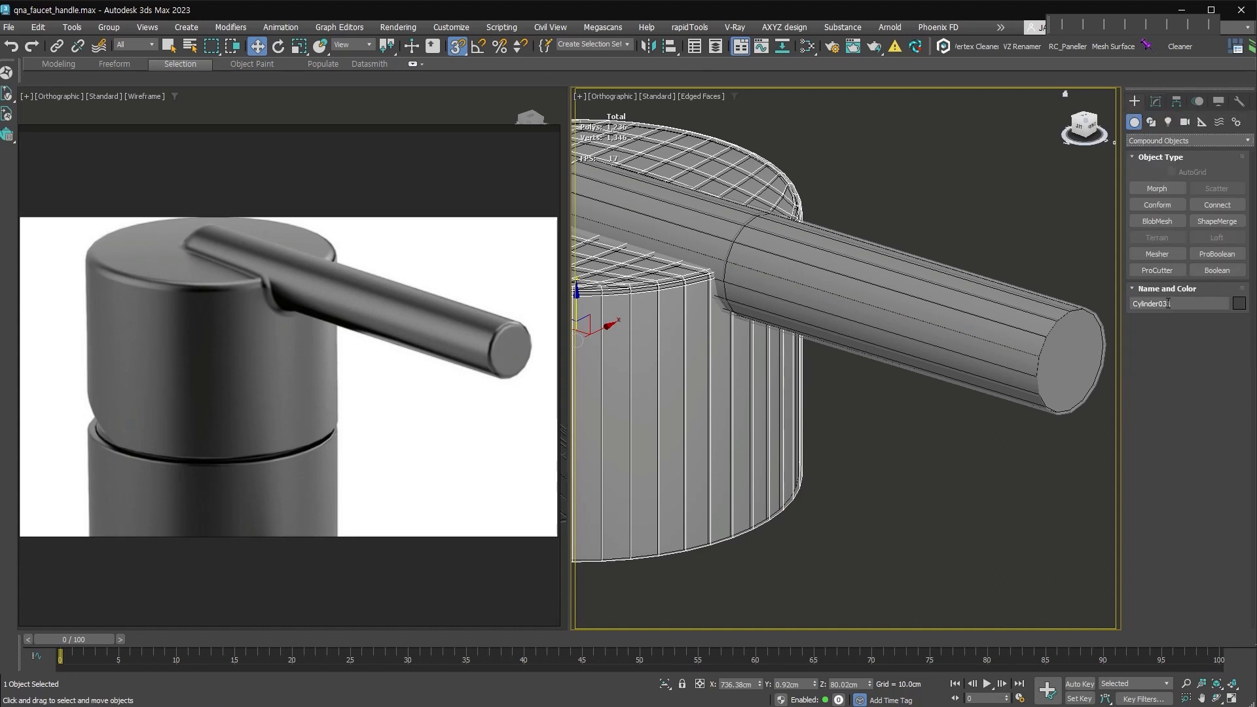
left_click(1164, 273)
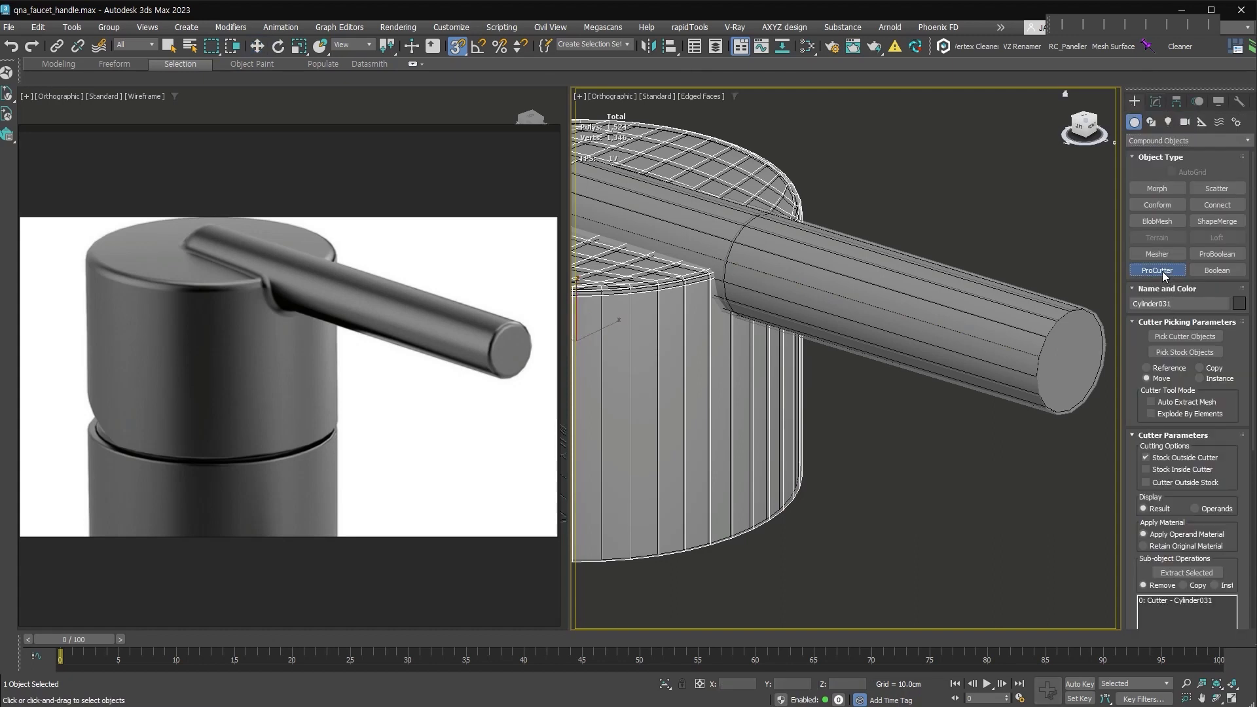
Assign the original lever cylinder as the ProCutter's stock object, using wireframe display to tell it from its pushed copy.
left_click(1213, 353)
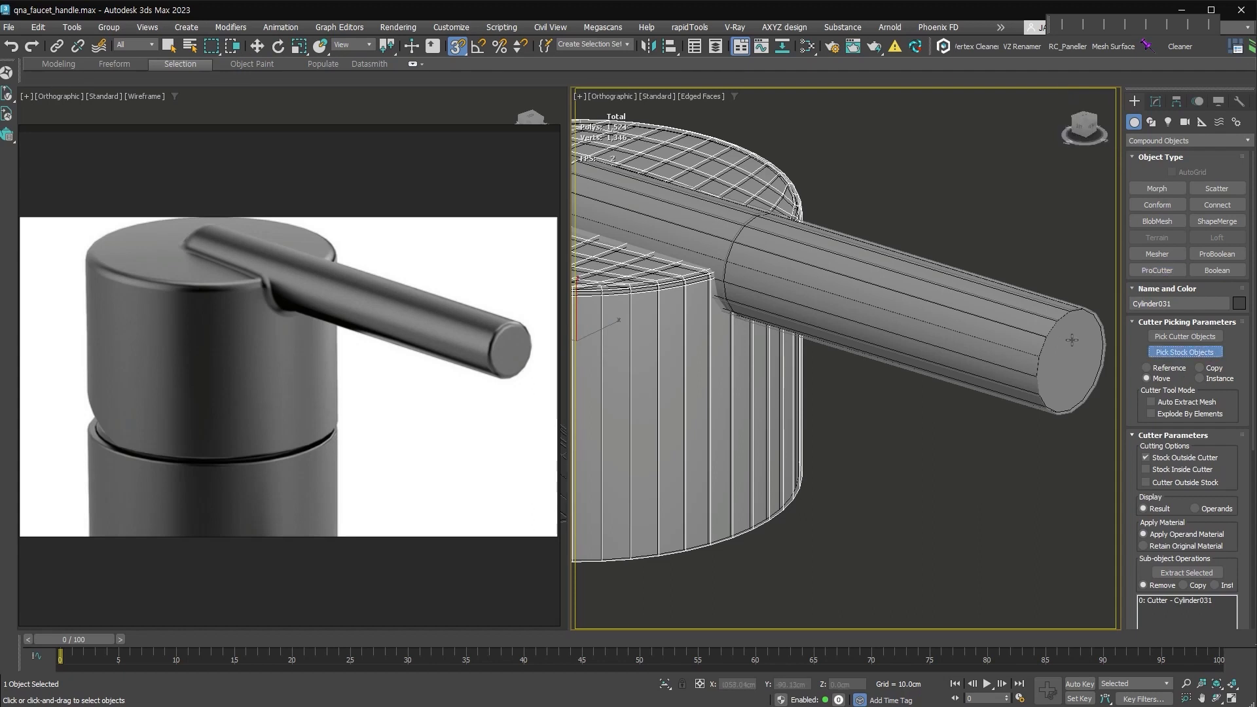
middle_click_drag(1091, 335, 973, 364)
scroll(973, 364, "up", 4)
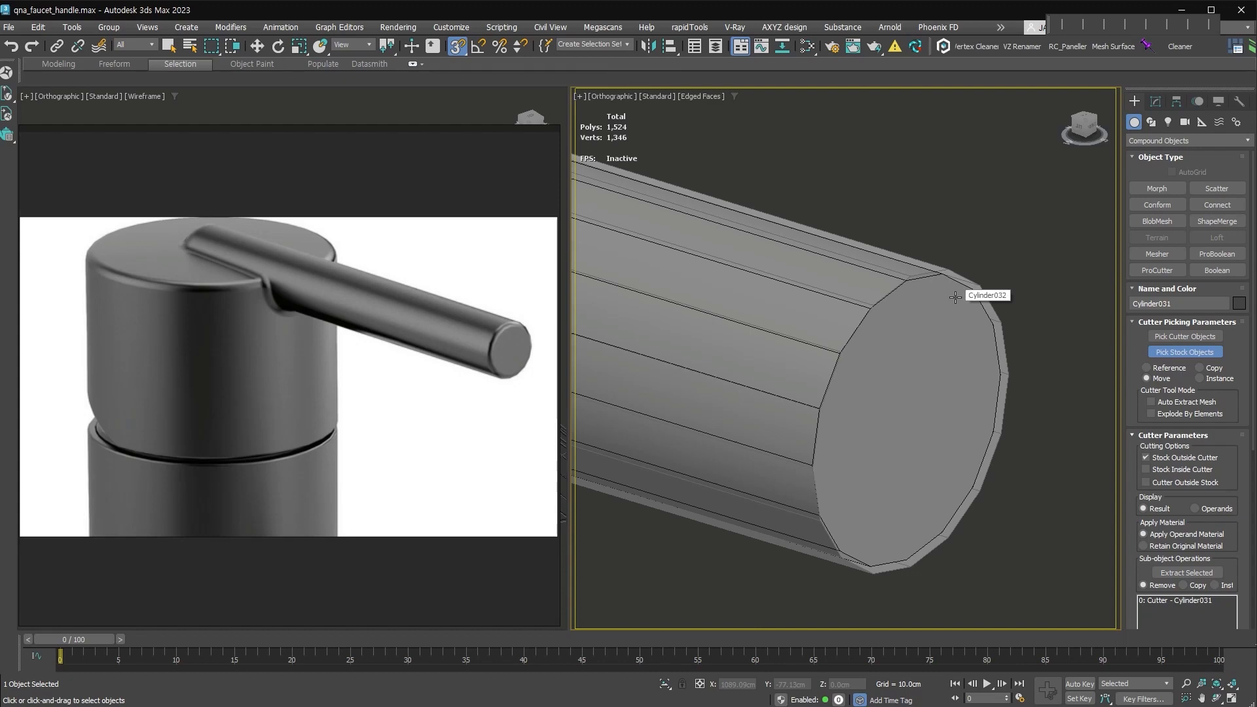
key("F3")
scroll(978, 295, "up", 3)
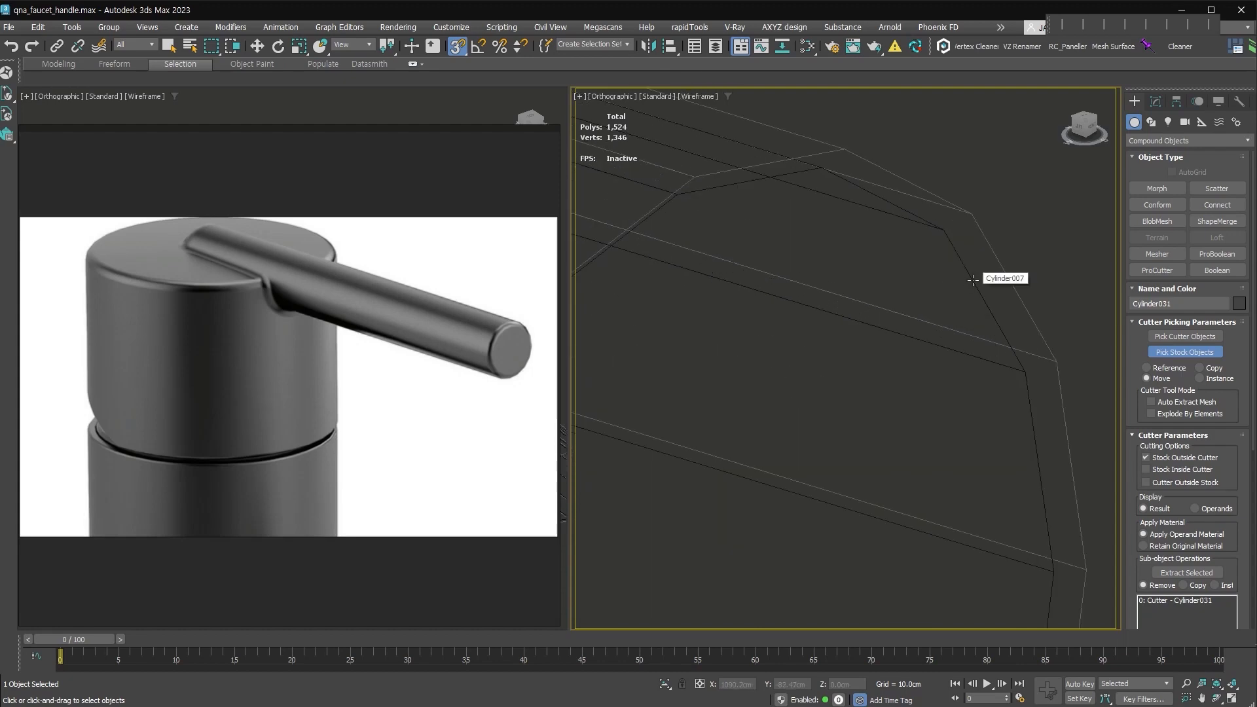
scroll(973, 280, "down", 6)
left_click(668, 359)
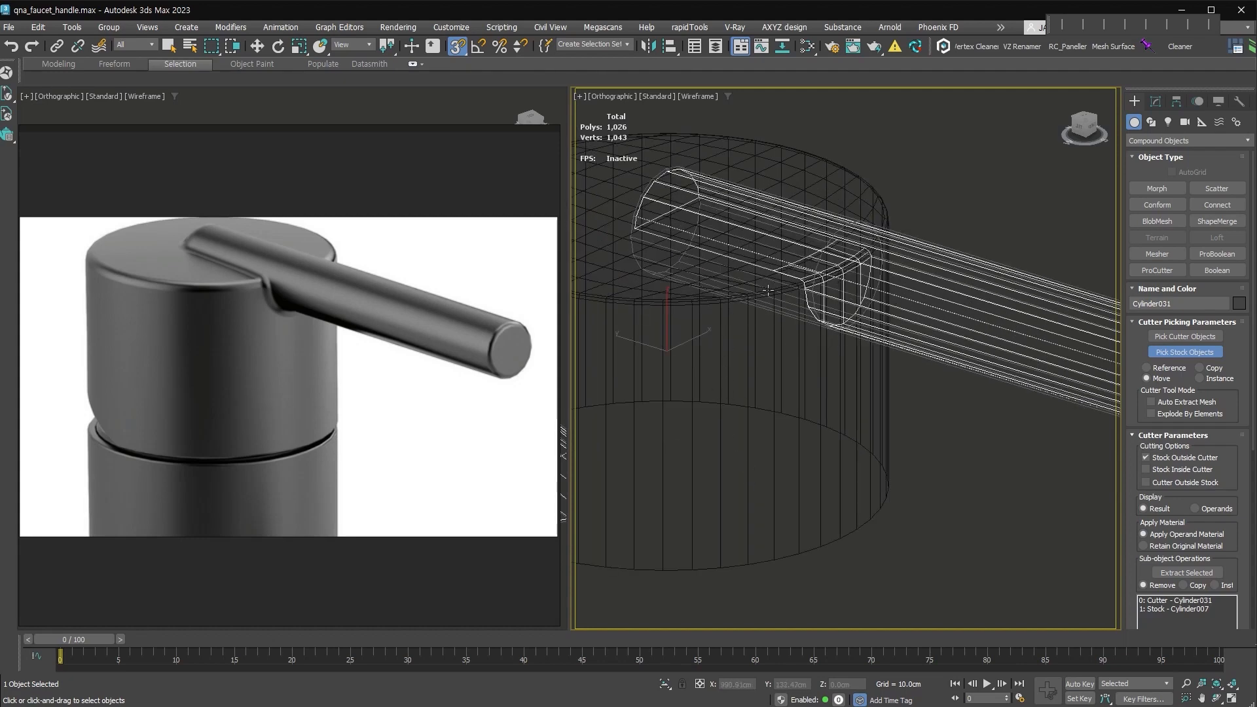
Set the lever cut's planar edge removal to No Edge Removal.
scroll(805, 275, "up", 2)
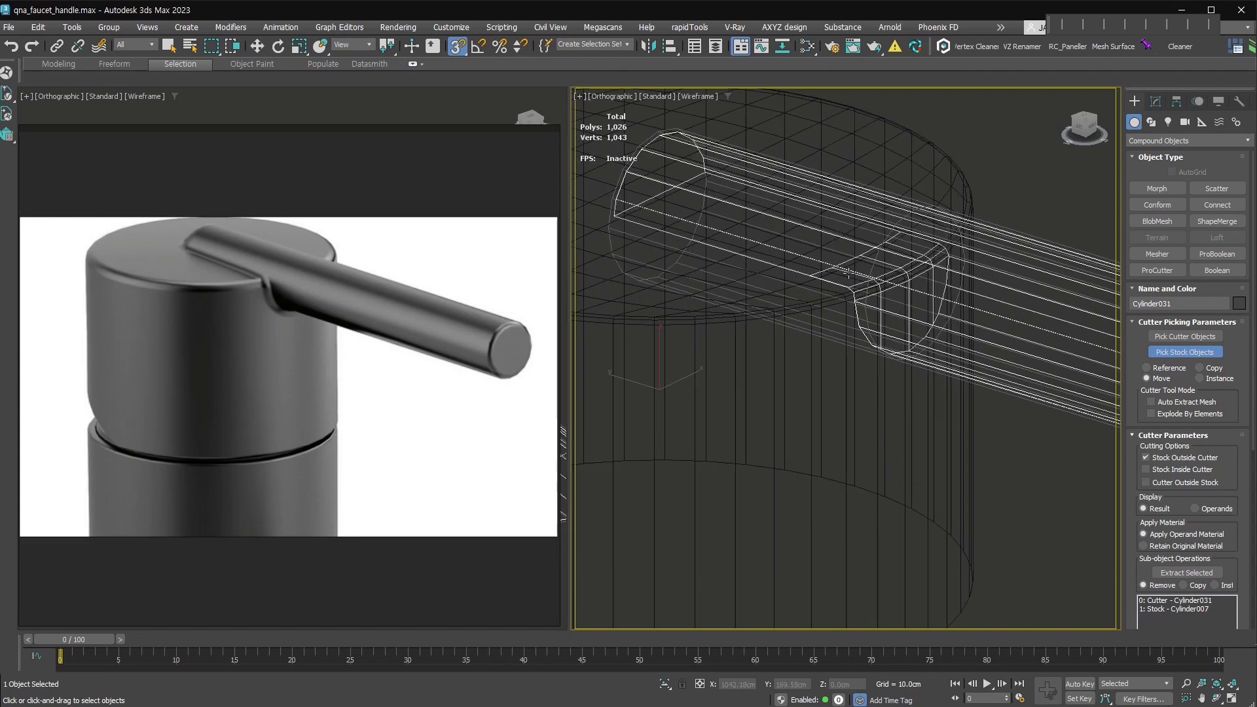
left_click_drag(1216, 485, 1227, 28)
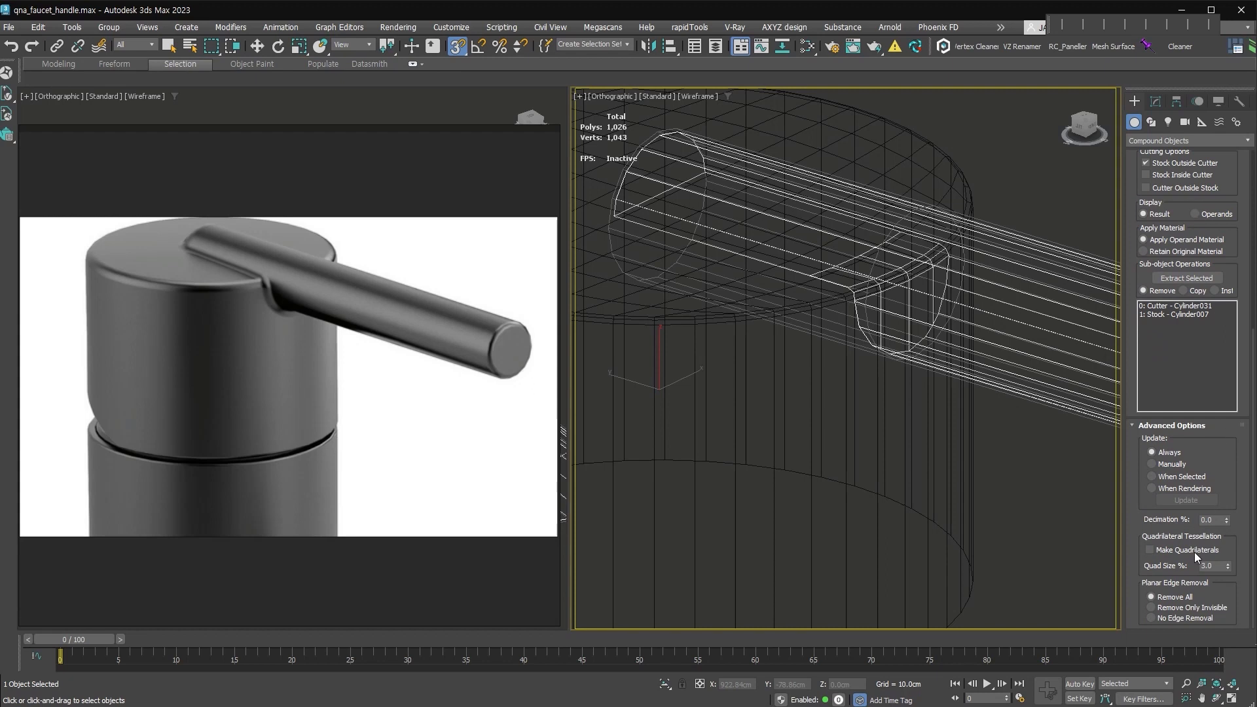
left_click(1209, 618)
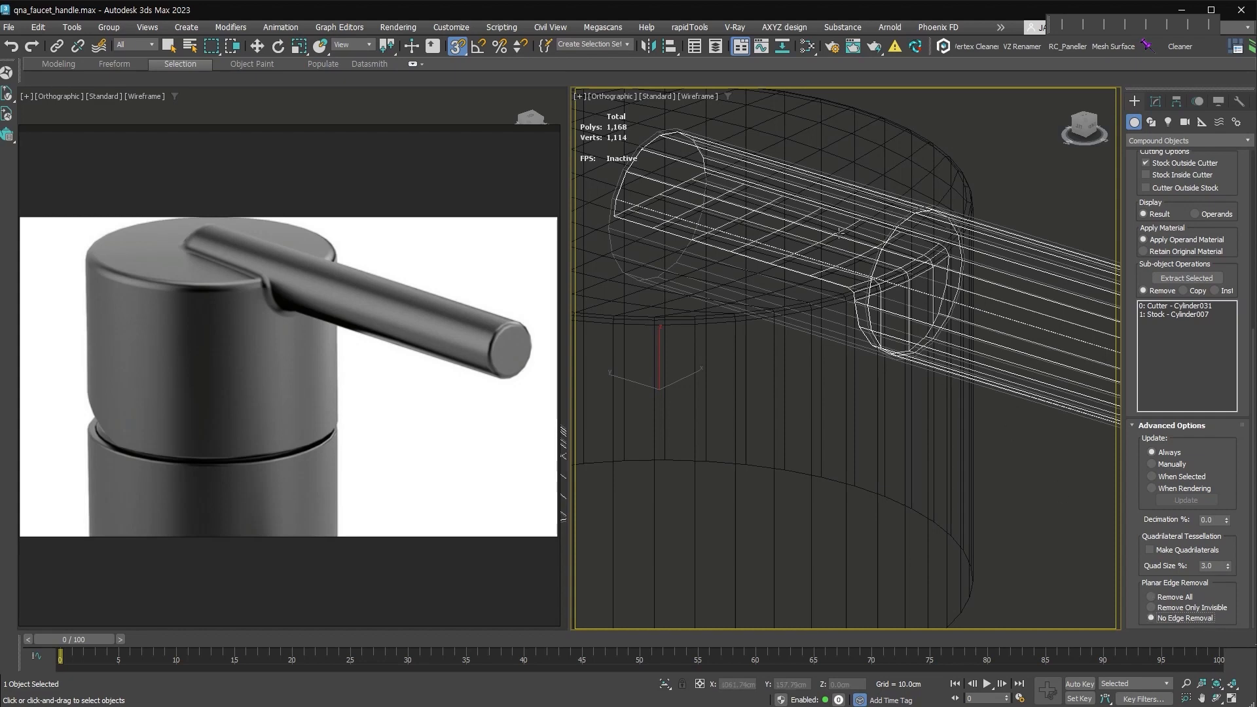
key("z")
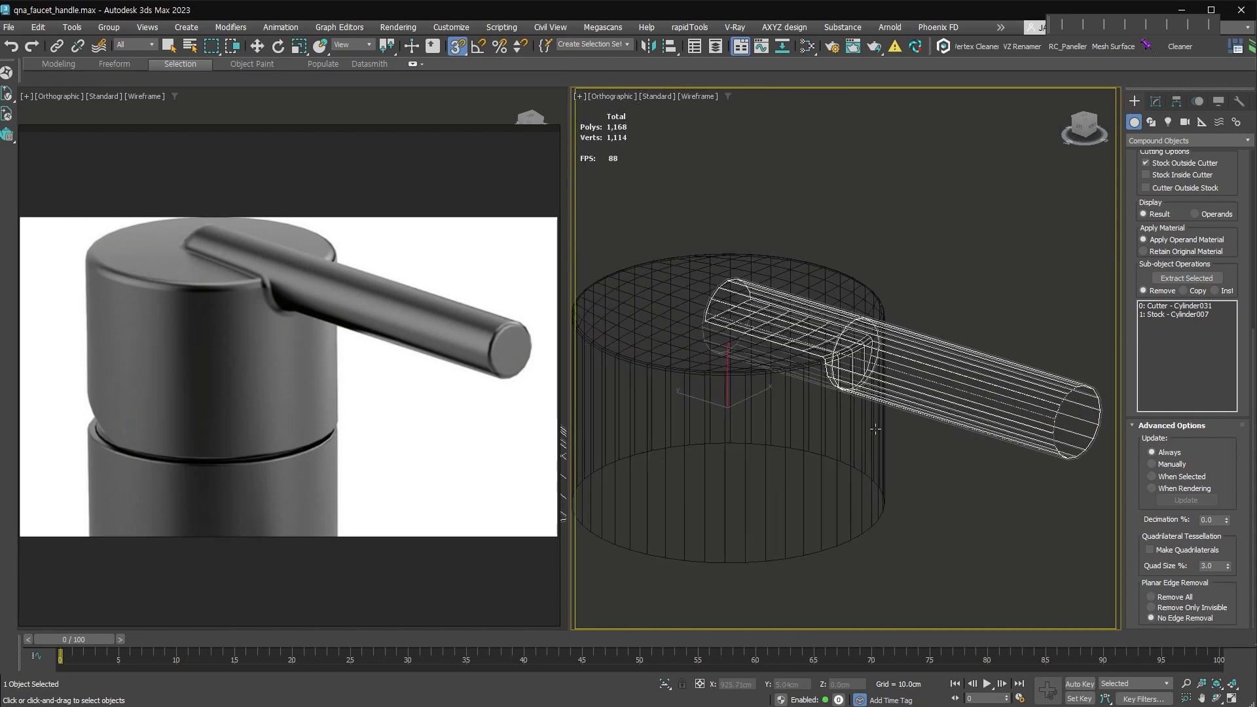
Convert the cut lever to Editable Poly and delete the inner polygons left by the cutter, keeping only its outer shell.
left_click(1200, 403)
middle_click_drag(881, 402, 907, 421, "alt")
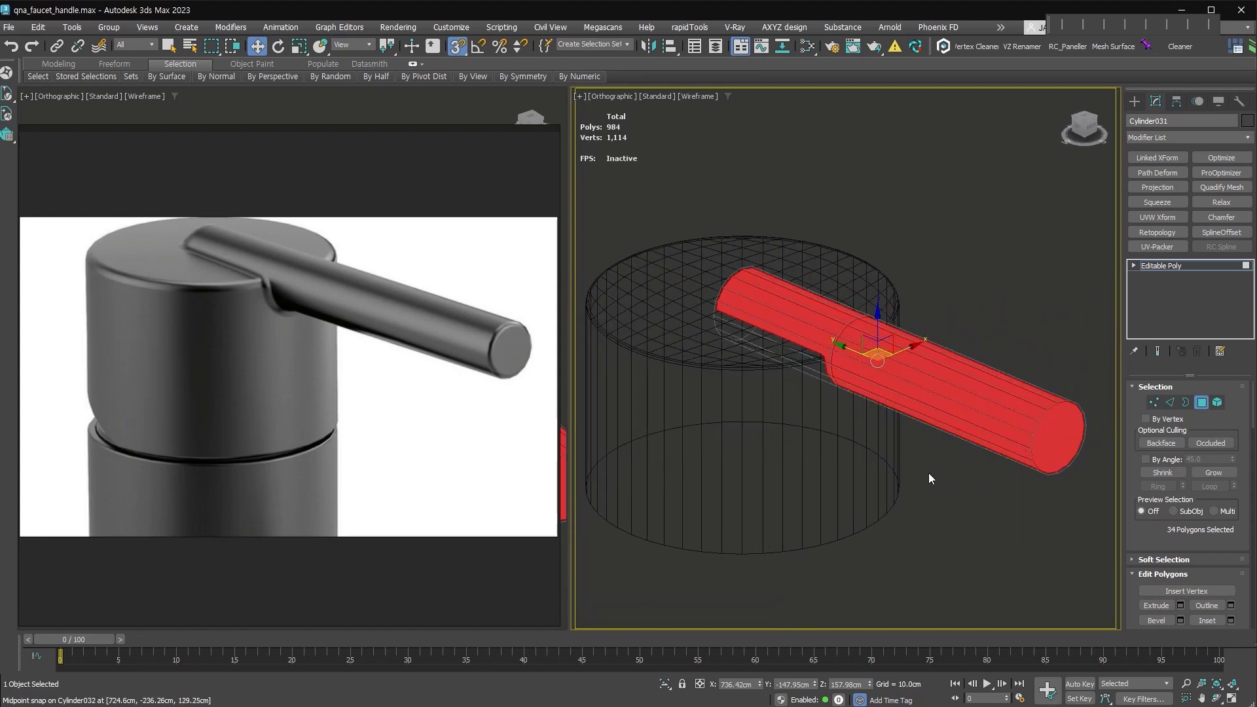
key("ctrl+i")
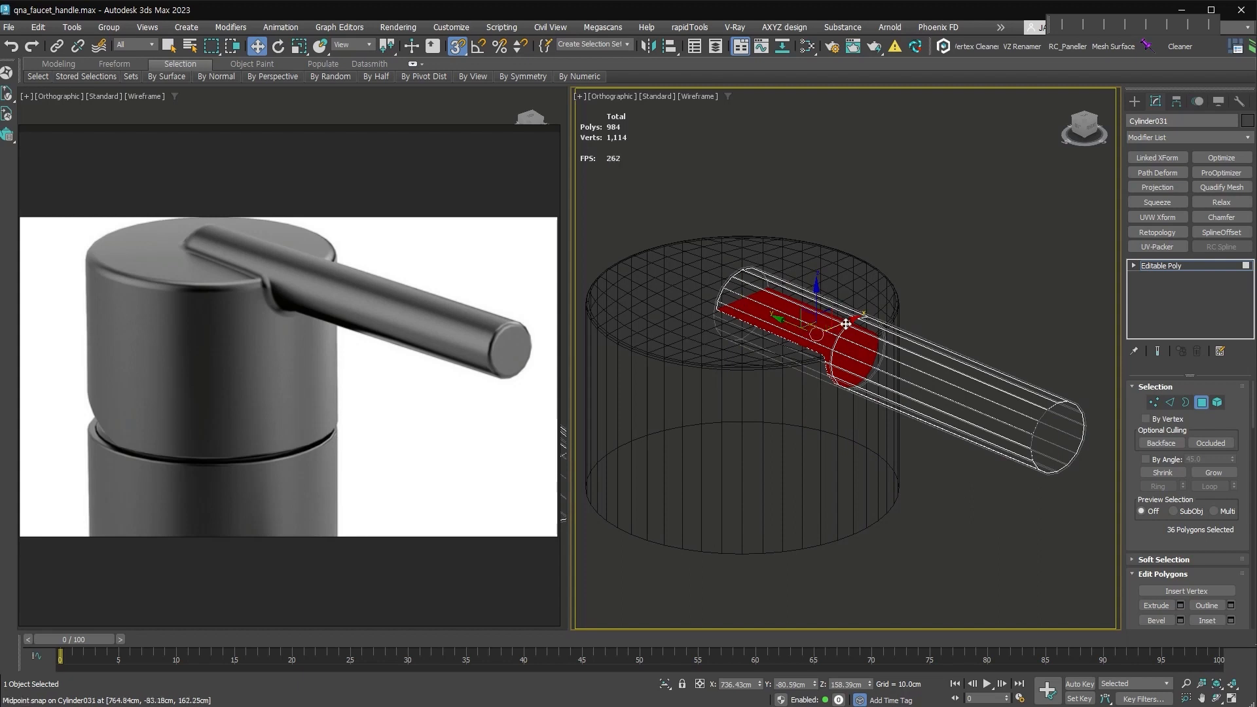
key("Delete")
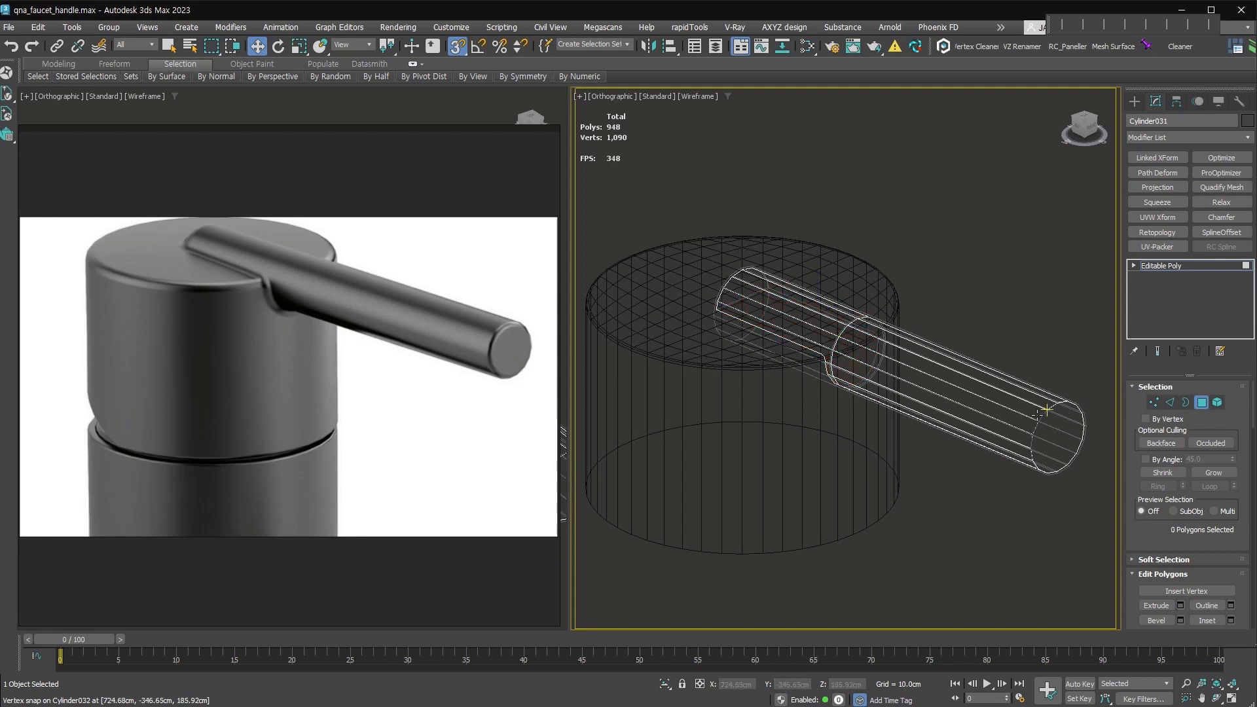
key("4")
left_click(885, 514)
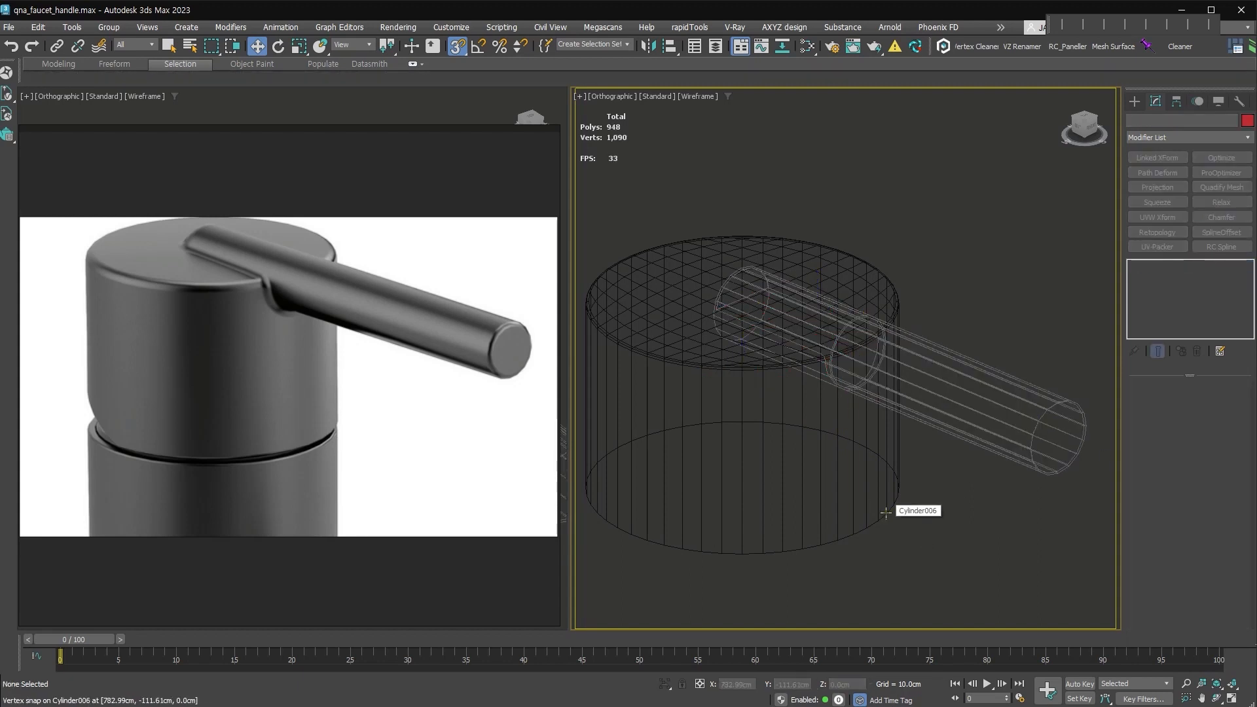
Create a ProCutter from the pushed lever copy and assign the original body as its stock object.
left_click(1041, 452)
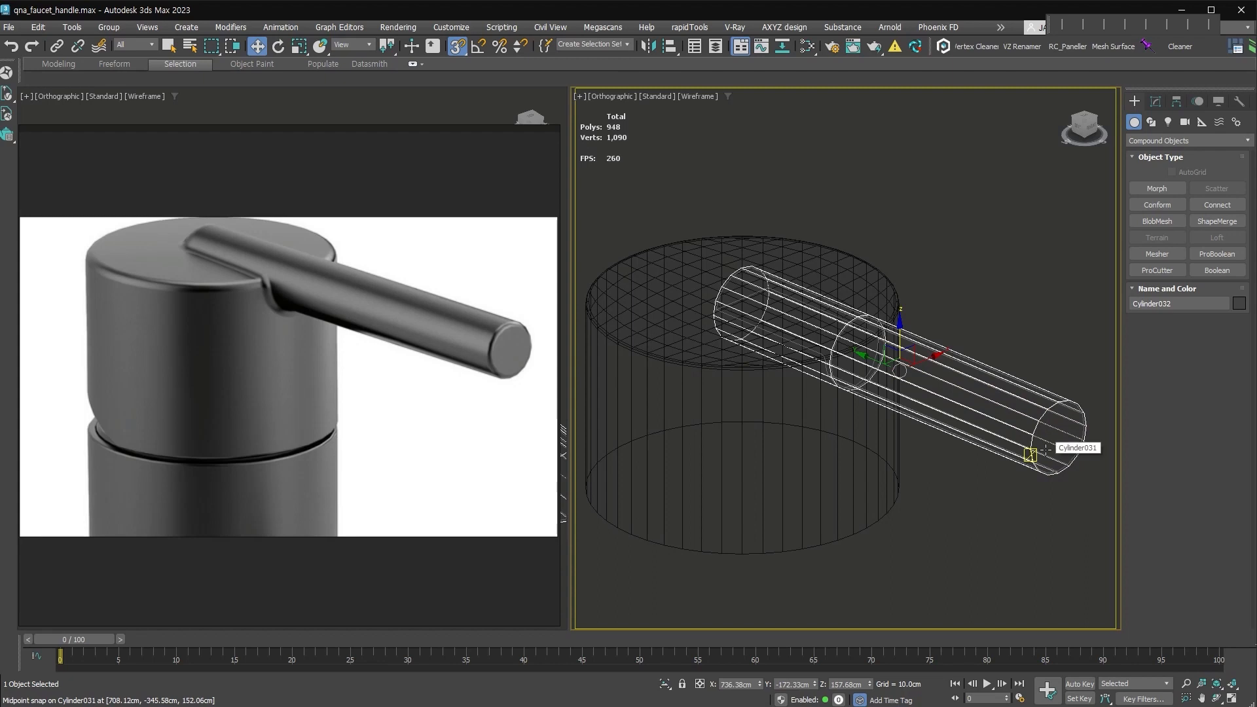
left_click(1162, 273)
left_click(1203, 355)
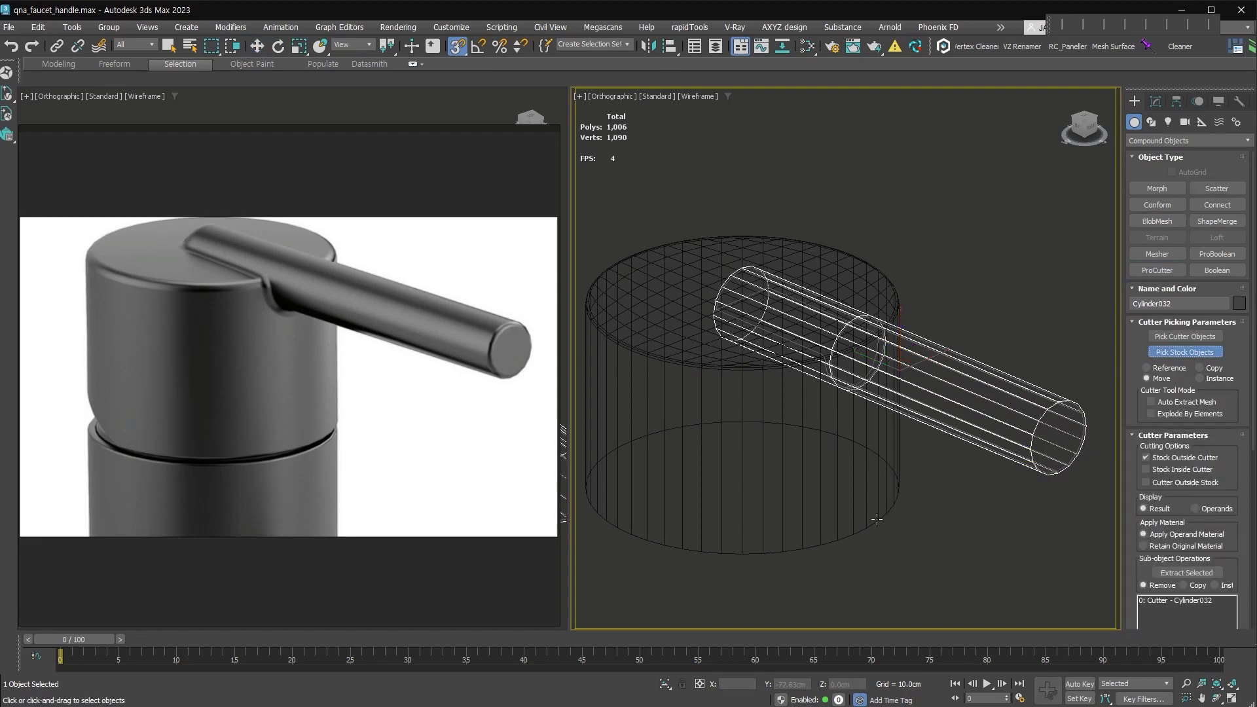
left_click(857, 529)
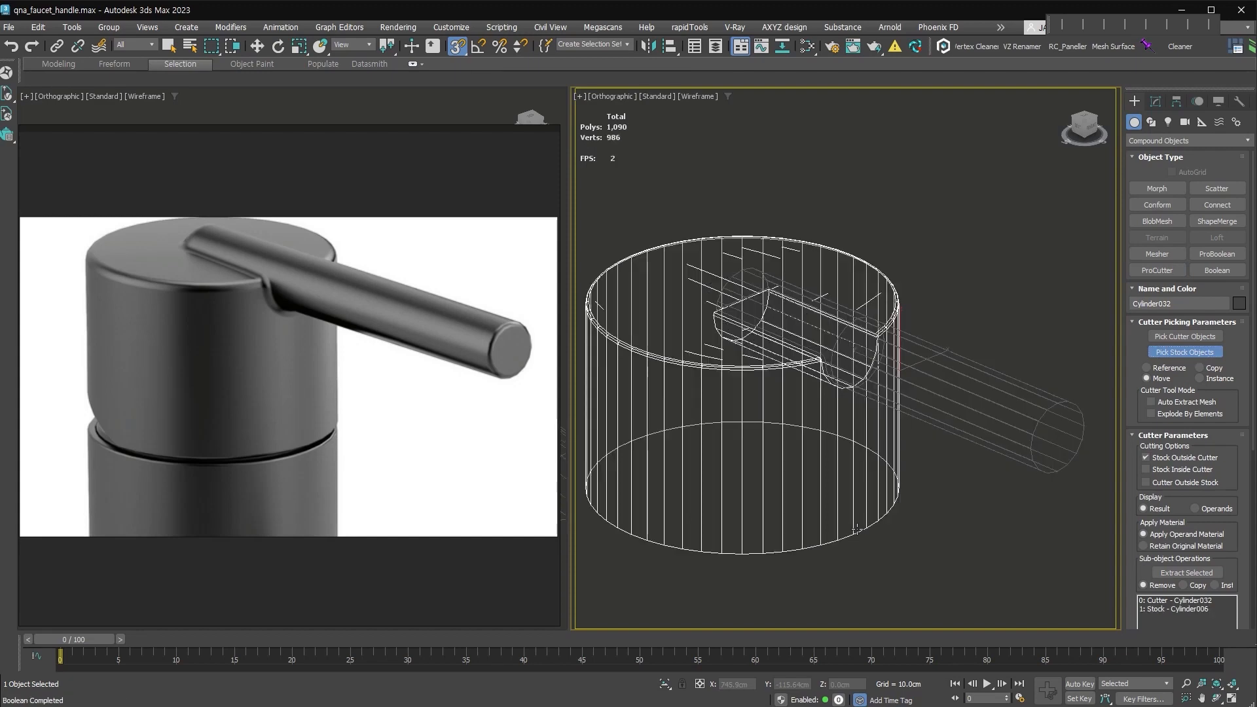
Set planar edge removal to No Edge Removal for the body cut so the cap grid is preserved.
middle_click_drag(891, 446, 731, 239, "alt")
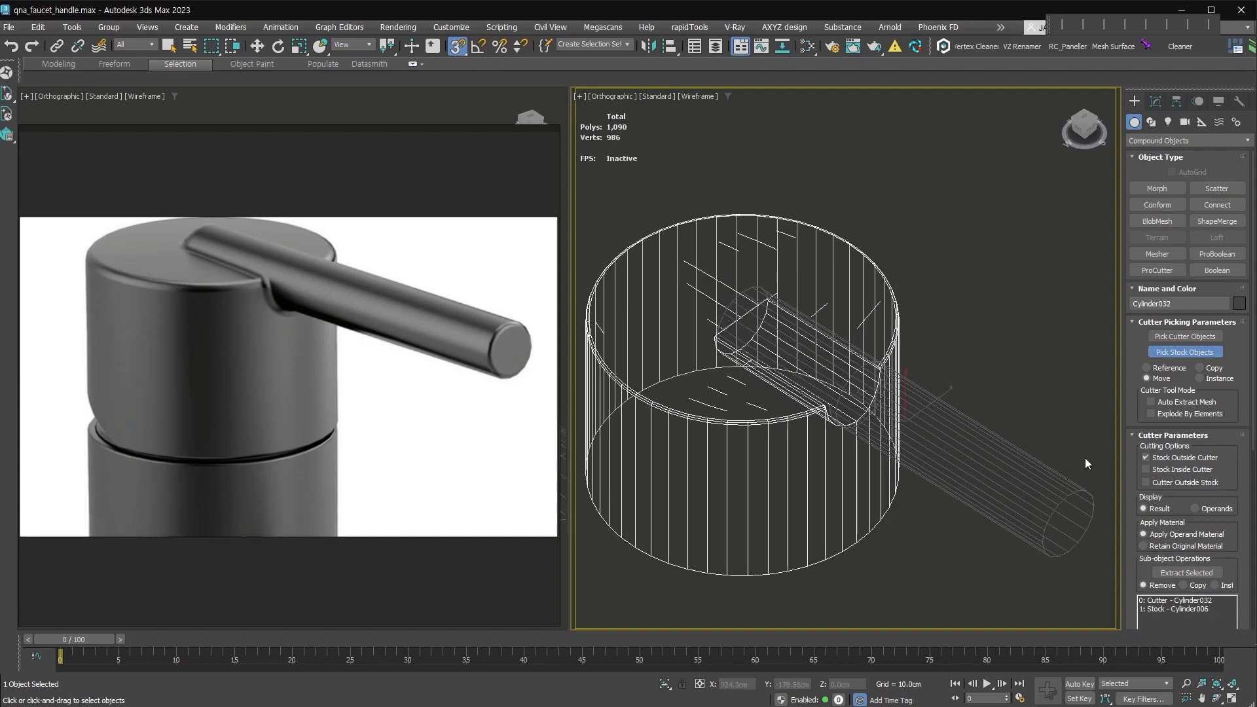
scroll(1245, 549, "down", 5)
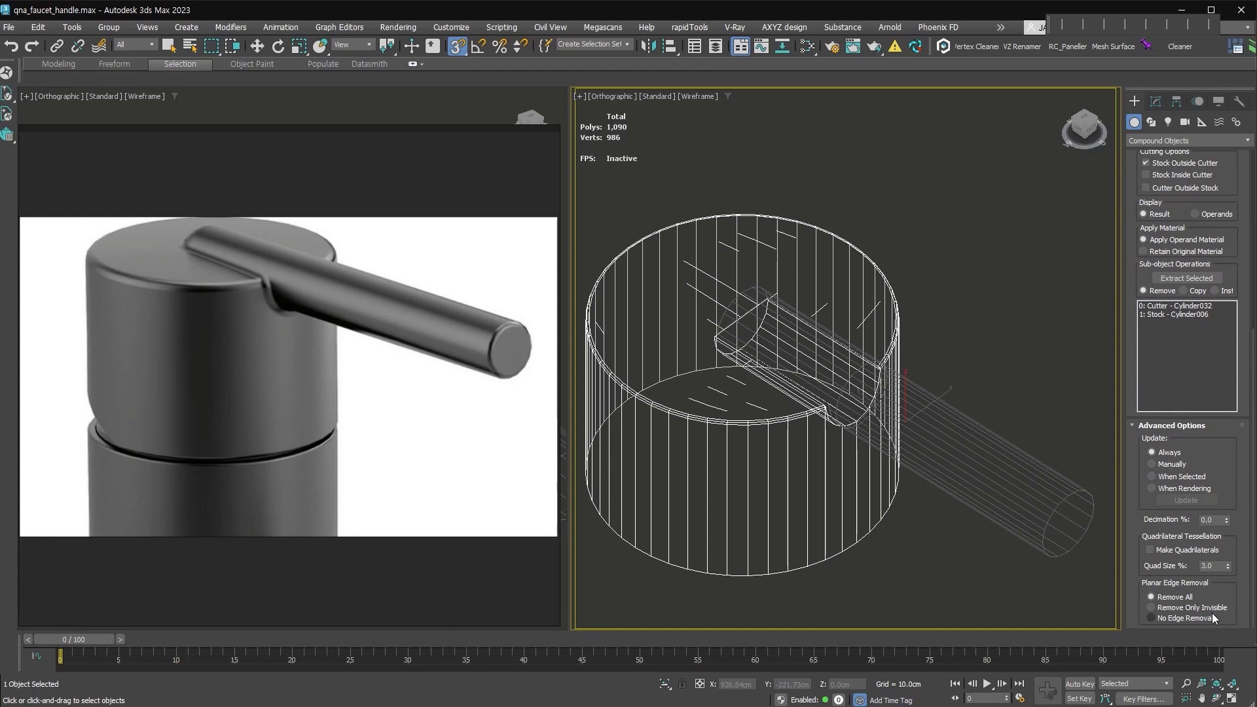
left_click(1207, 618)
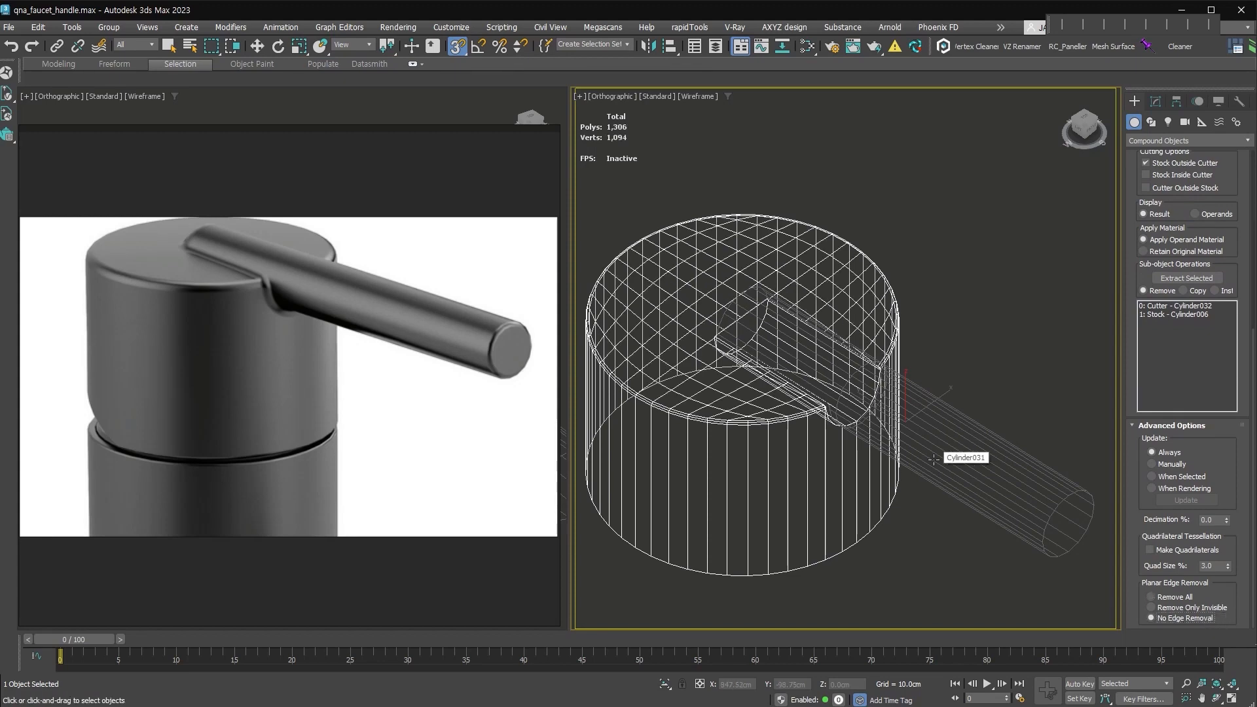
Convert the cut body to Editable Poly and delete the polygons lining the lever-shaped cutout.
left_click(1201, 403)
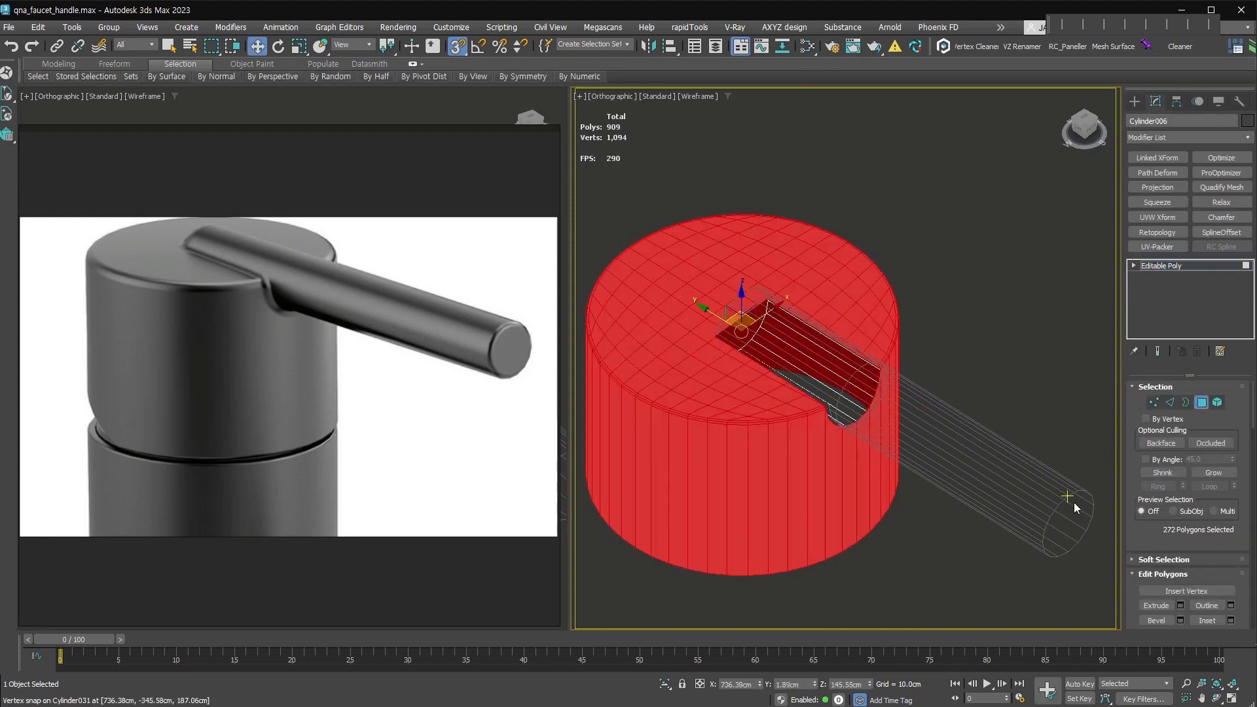
key("ctrl+i")
key("Delete")
middle_click_drag(946, 461, 942, 428, "alt")
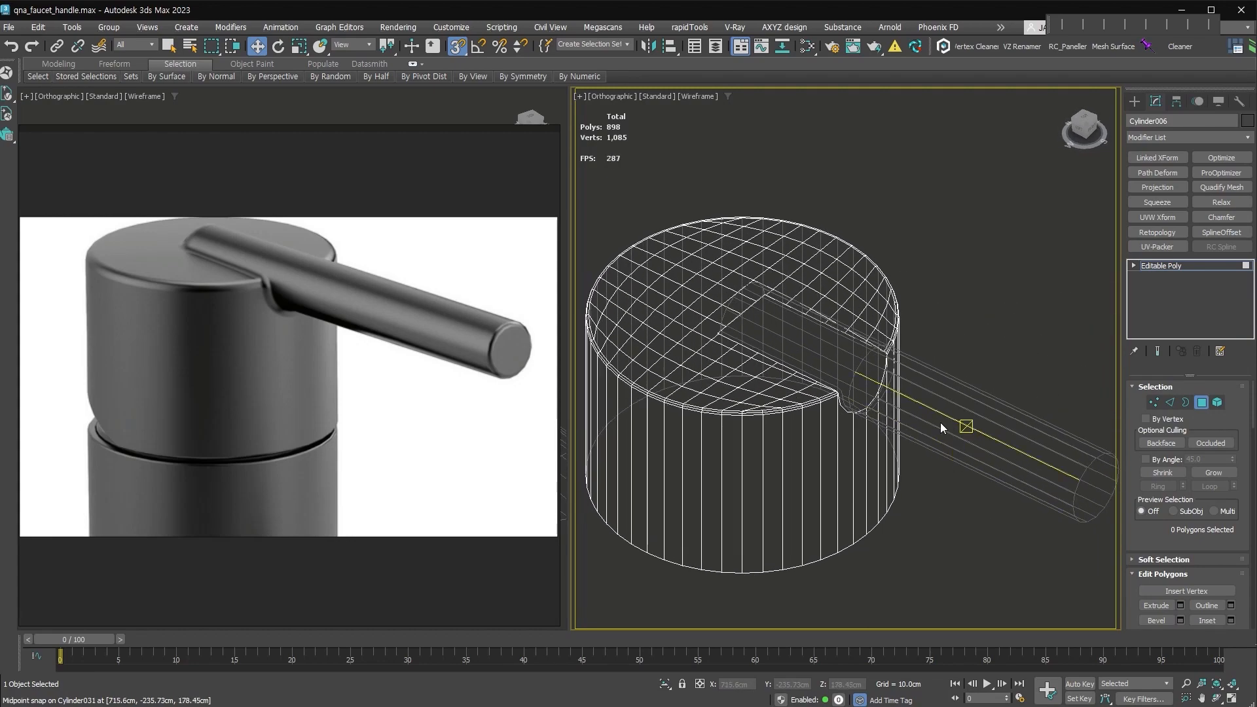
Remove the stray vertices along the lever cutout's border with VertexCleaner at a threshold of 10.0.
left_click(1154, 402)
scroll(806, 346, "up", 2)
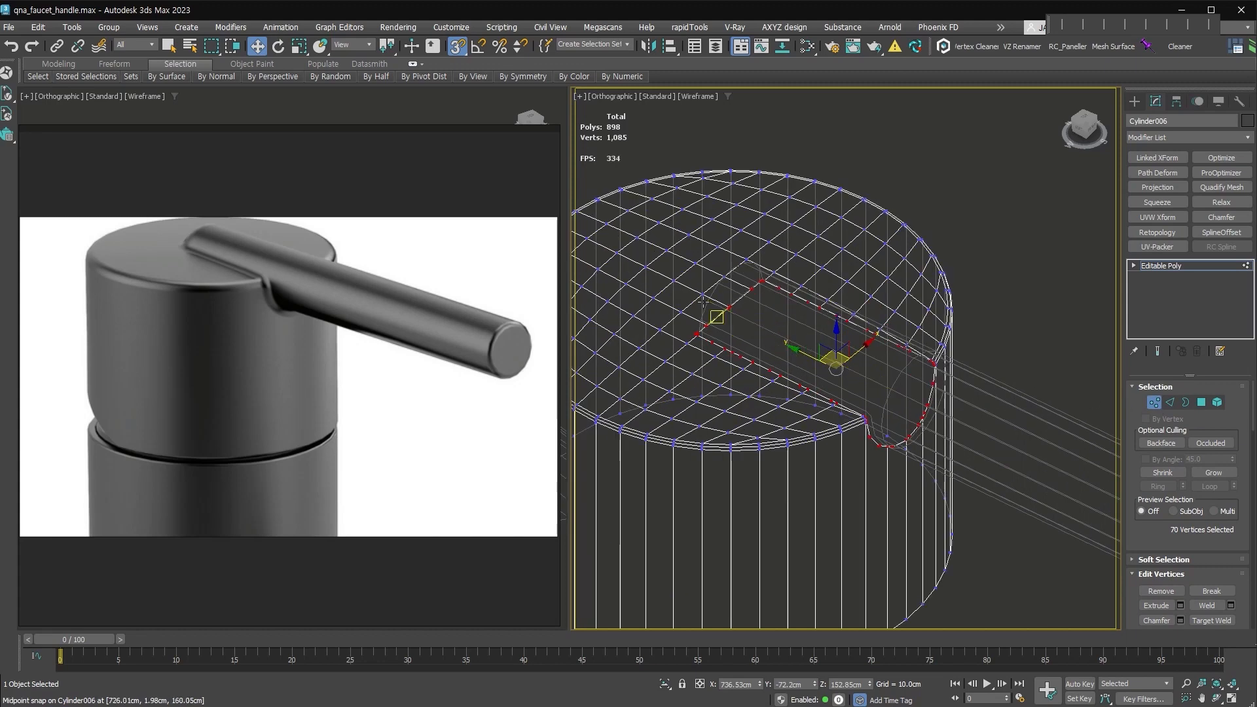
scroll(720, 288, "up", 2)
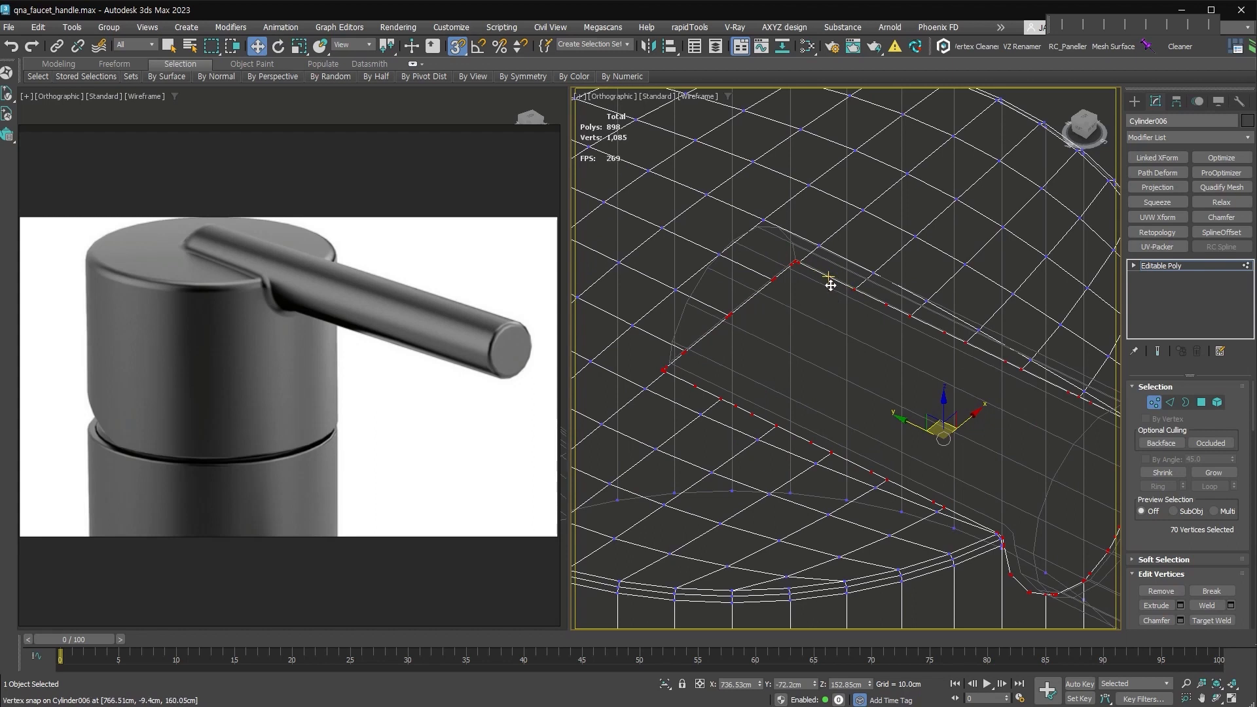
left_click(981, 53)
left_click_drag(906, 129, 898, 139)
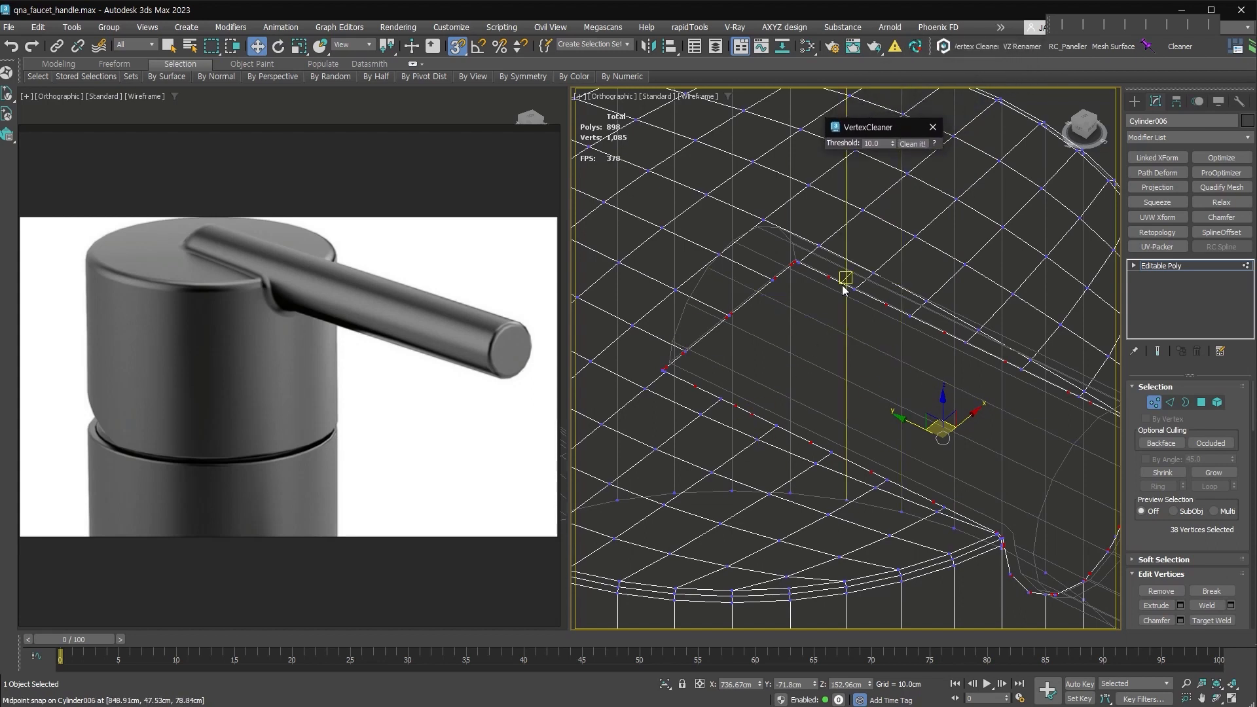
left_click(912, 144)
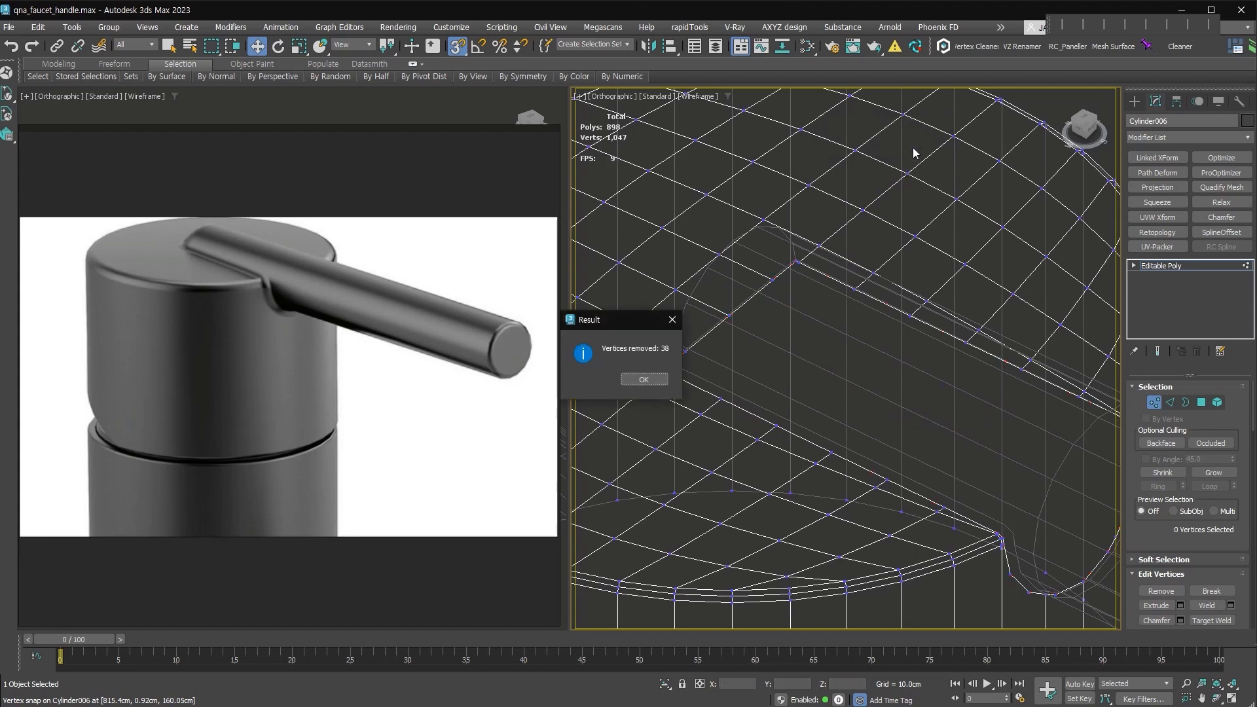
left_click(643, 379)
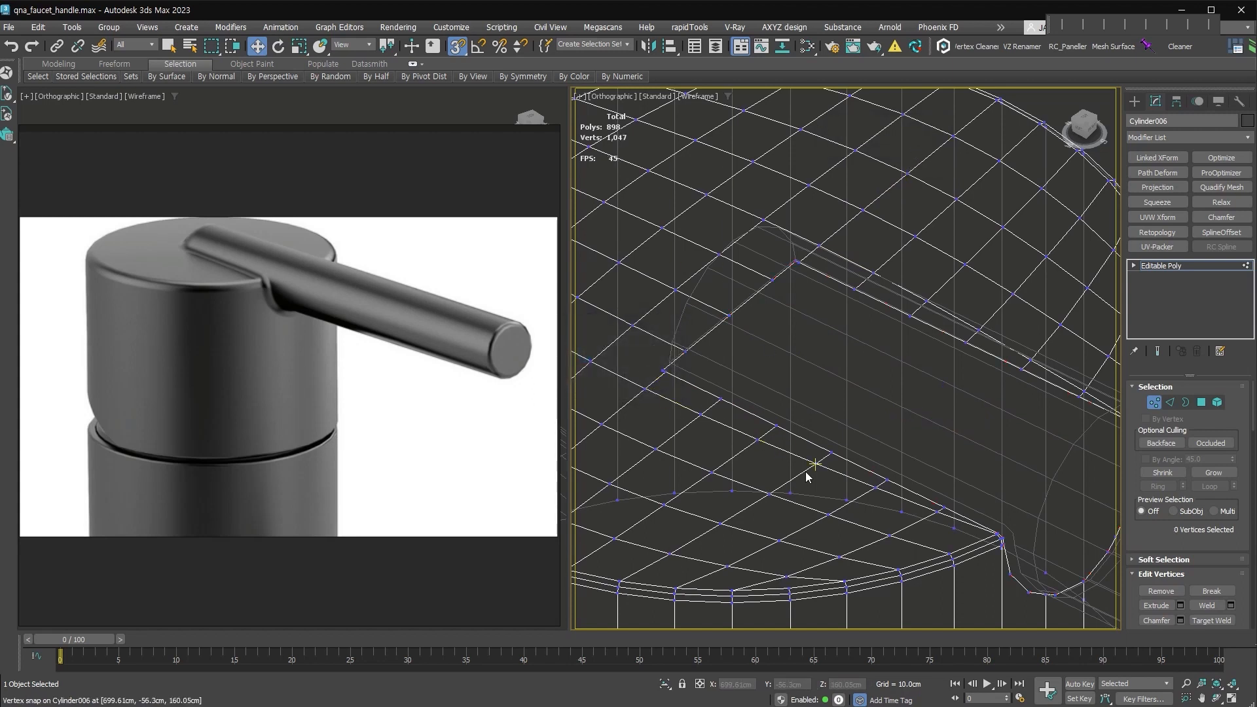
Select the four edges at the inner end of the cutout and move them slightly away from the lever along Y.
middle_click_drag(1021, 499, 923, 441)
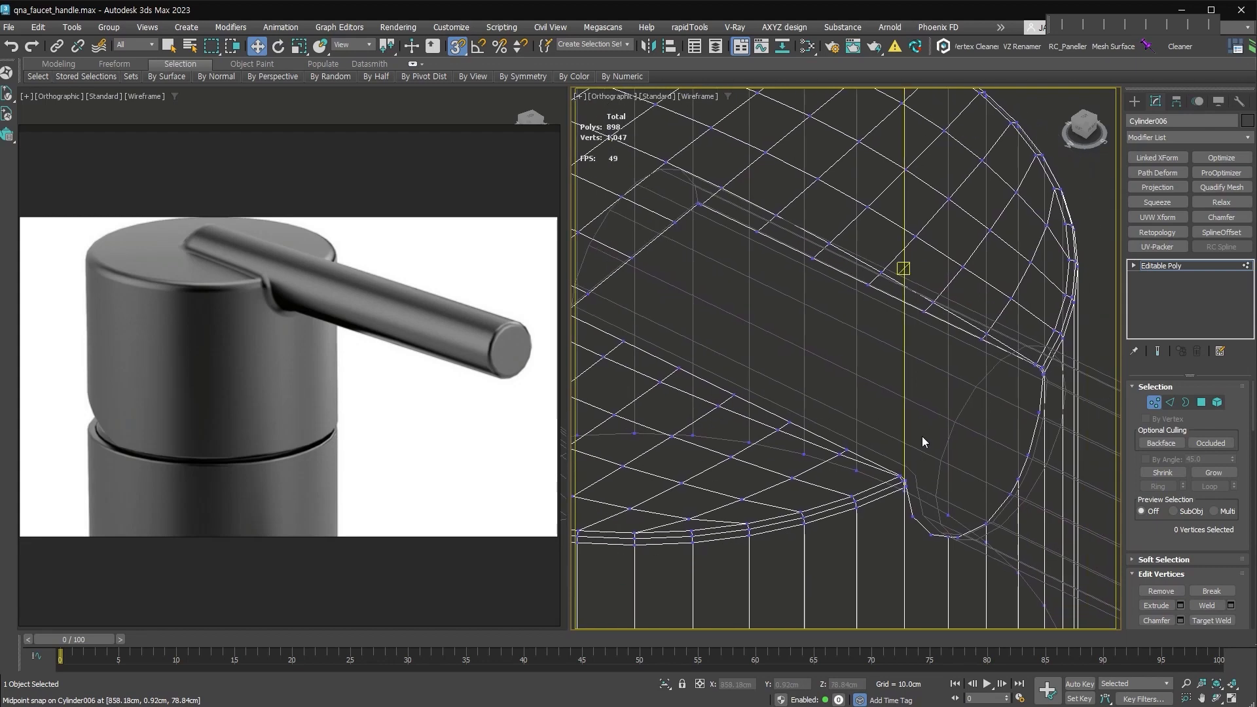
middle_click_drag(1045, 367, 1153, 422, "alt")
middle_click_drag(839, 347, 835, 393, "alt")
scroll(702, 371, "up", 5)
middle_click_drag(707, 390, 826, 429)
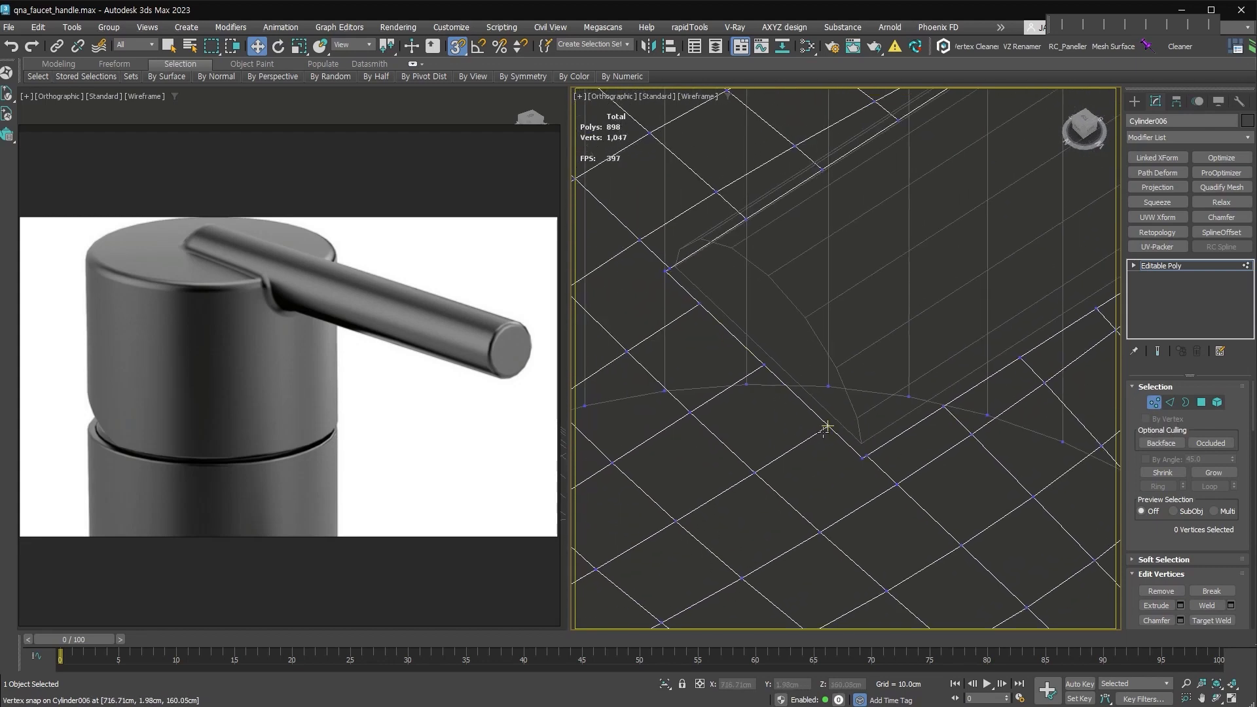
left_click(1170, 402)
double_click(842, 440)
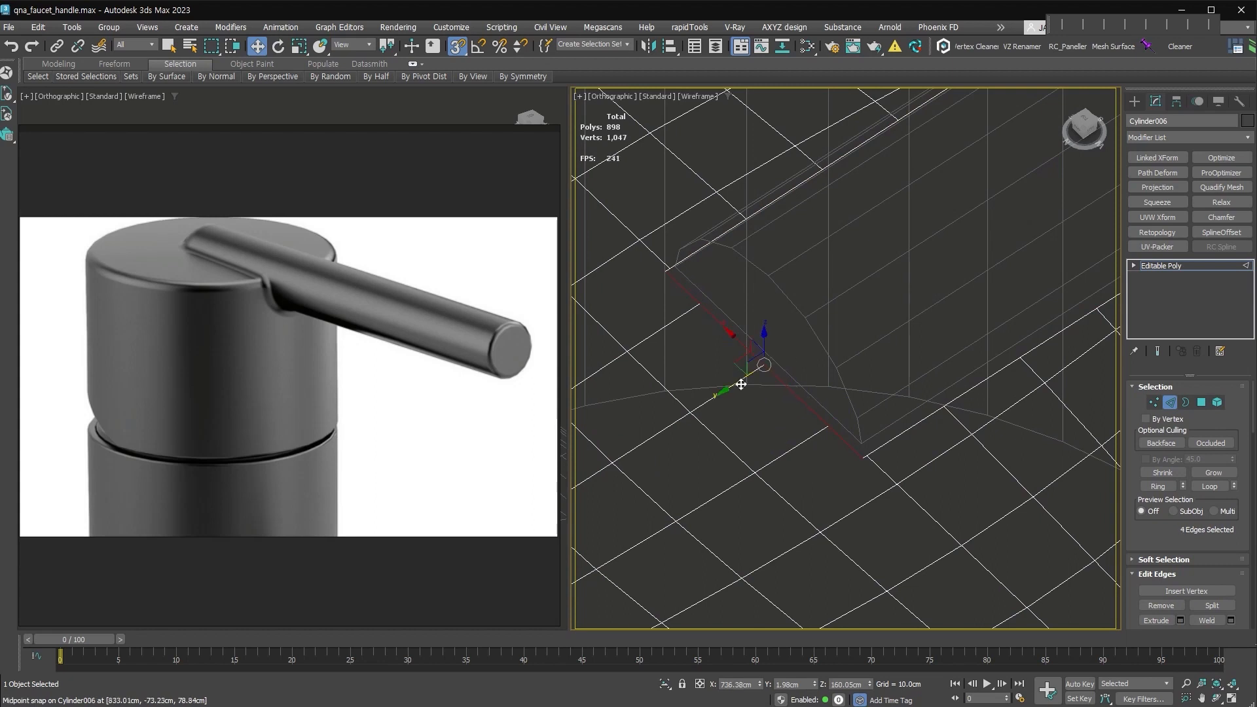
left_click_drag(728, 389, 725, 393)
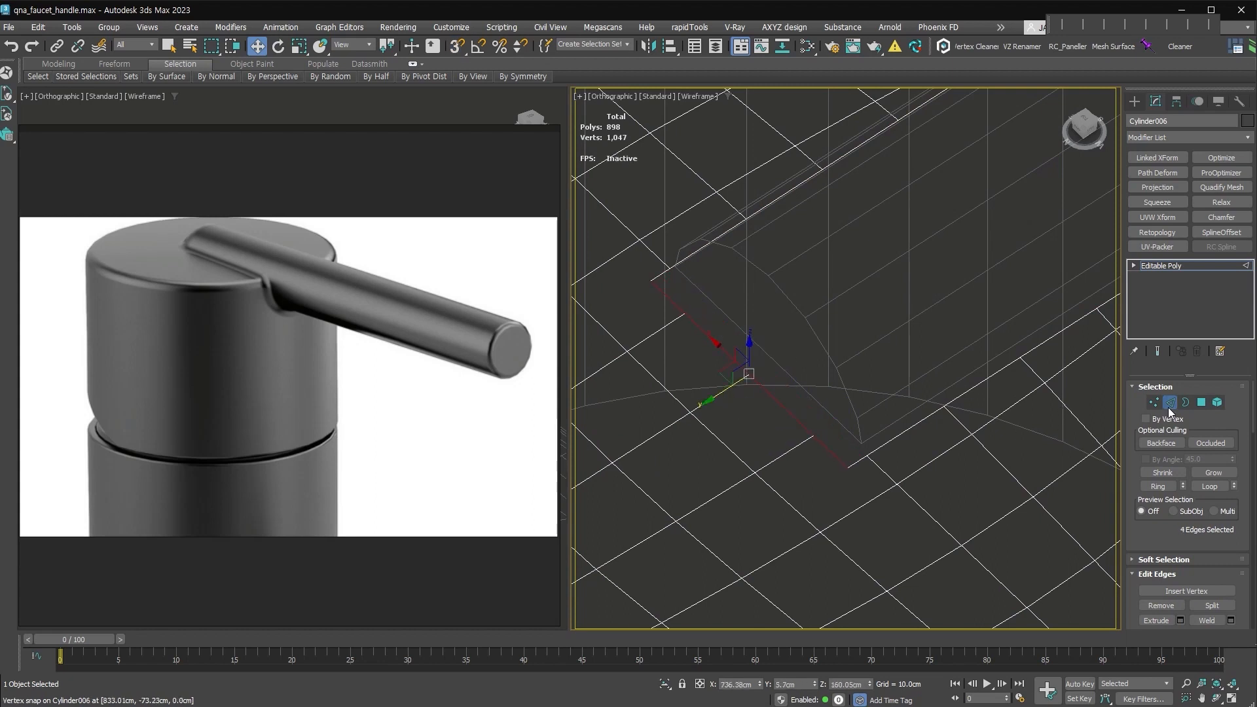
Connect each of the cutout's two inner-end corner vertices to the nearest cap grid vertex diagonally outside it.
left_click(1154, 402)
left_click(822, 527)
key("ctrl+shift+e")
middle_click_drag(781, 372, 834, 393)
left_click(707, 292)
left_click(620, 301, "ctrl")
key("ctrl+shift+e")
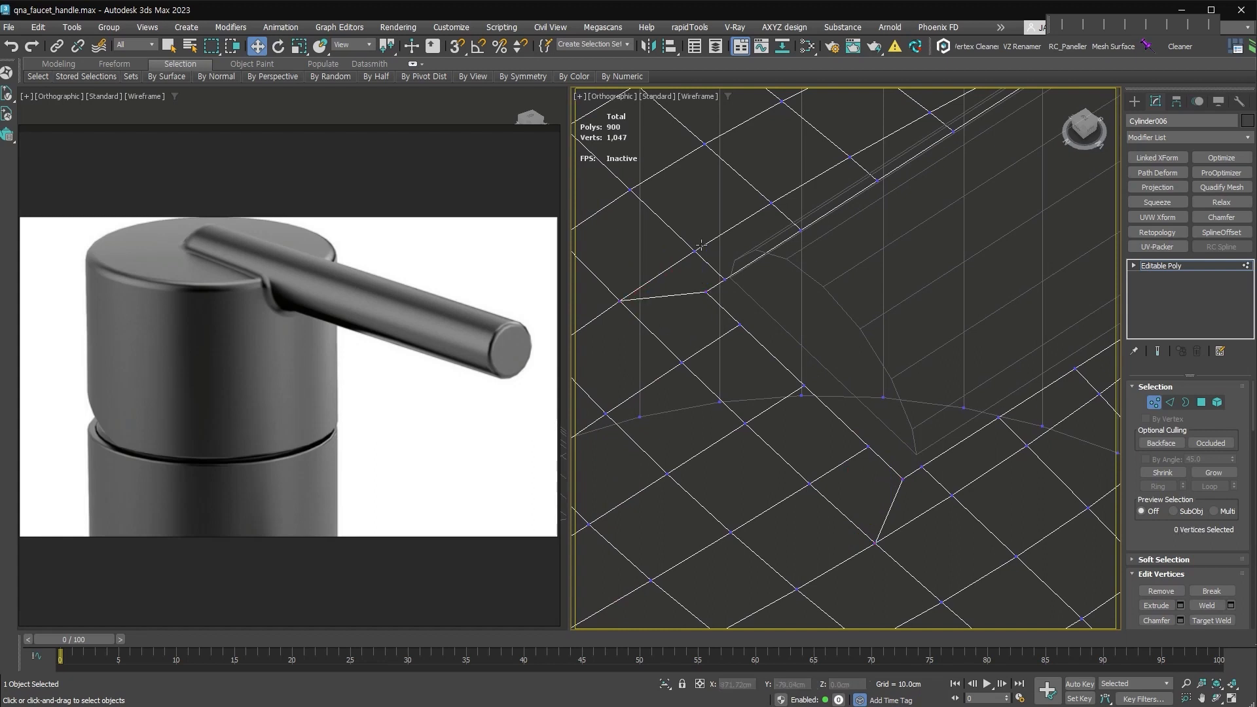
Move the middle vertices of the cutout's inner end outward so the border forms a shallow arc.
left_click(801, 385)
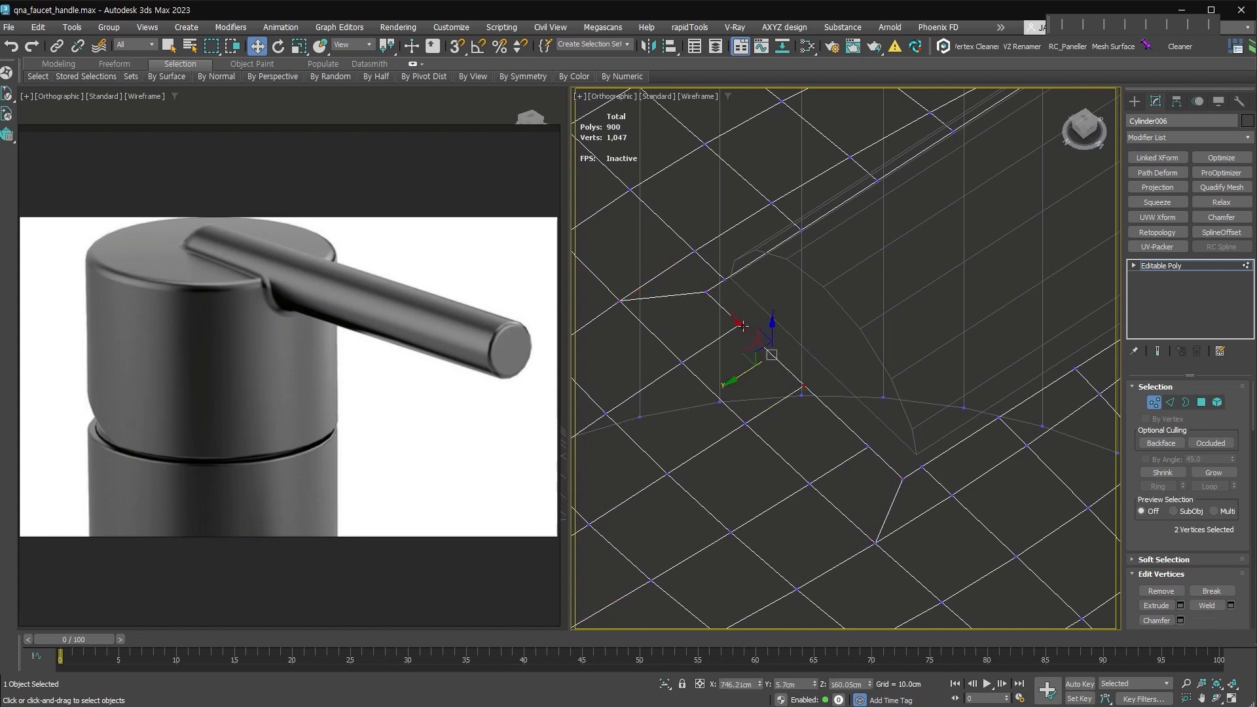
left_click_drag(773, 406, 773, 411)
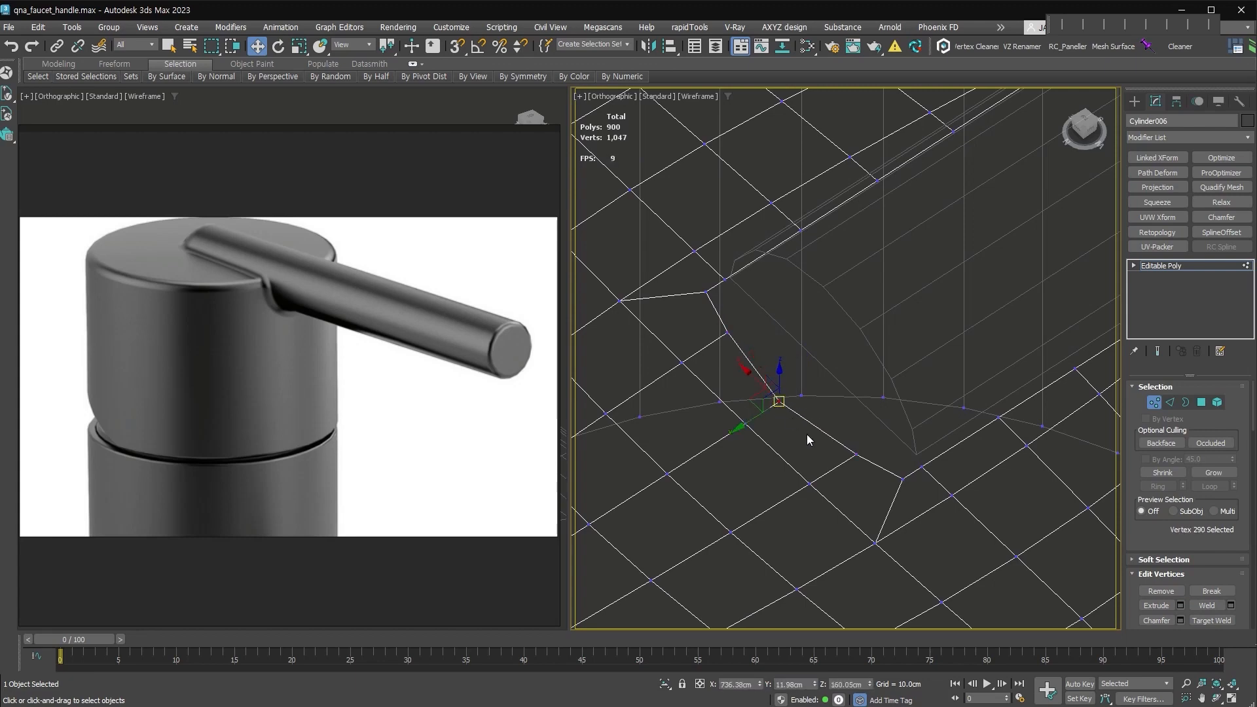
left_click(820, 463)
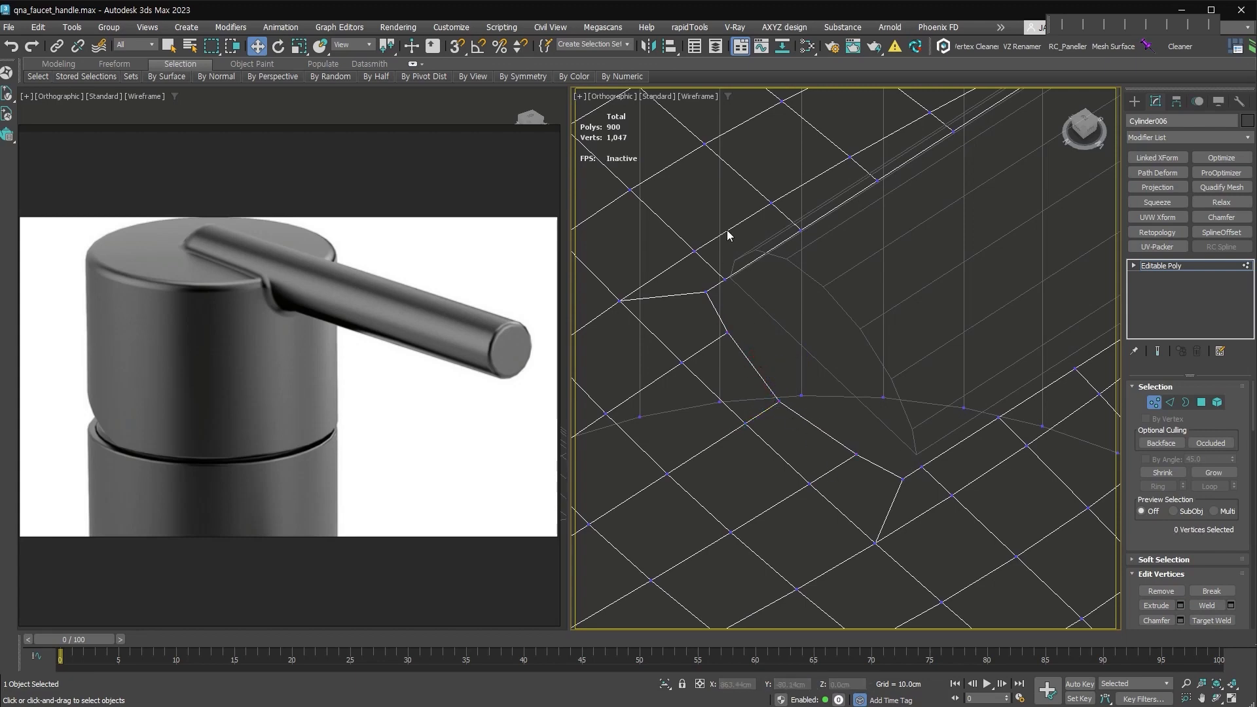
scroll(958, 463, "down", 3)
key("1")
left_click(950, 445)
Connect all vertical side edges of the body with one horizontal edge loop and raise it to just below the cutout.
middle_click_drag(950, 445, 922, 328, "alt")
left_click(895, 395)
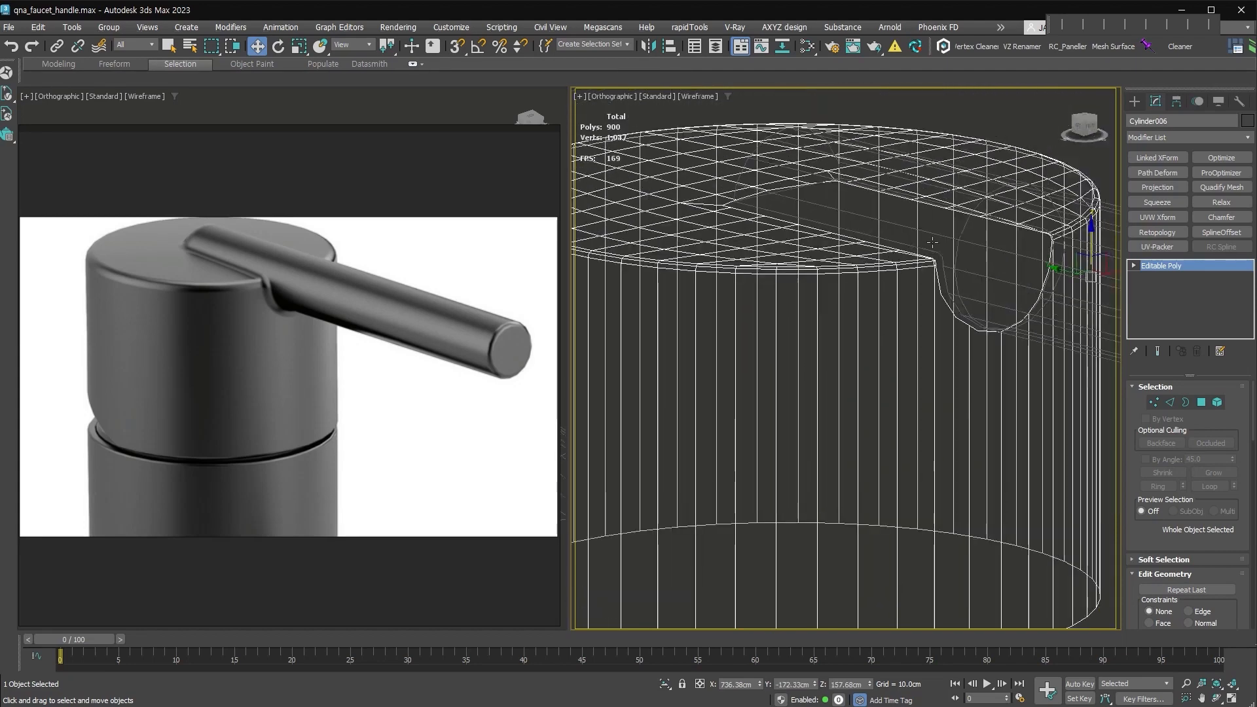
middle_click_drag(1004, 368, 966, 351)
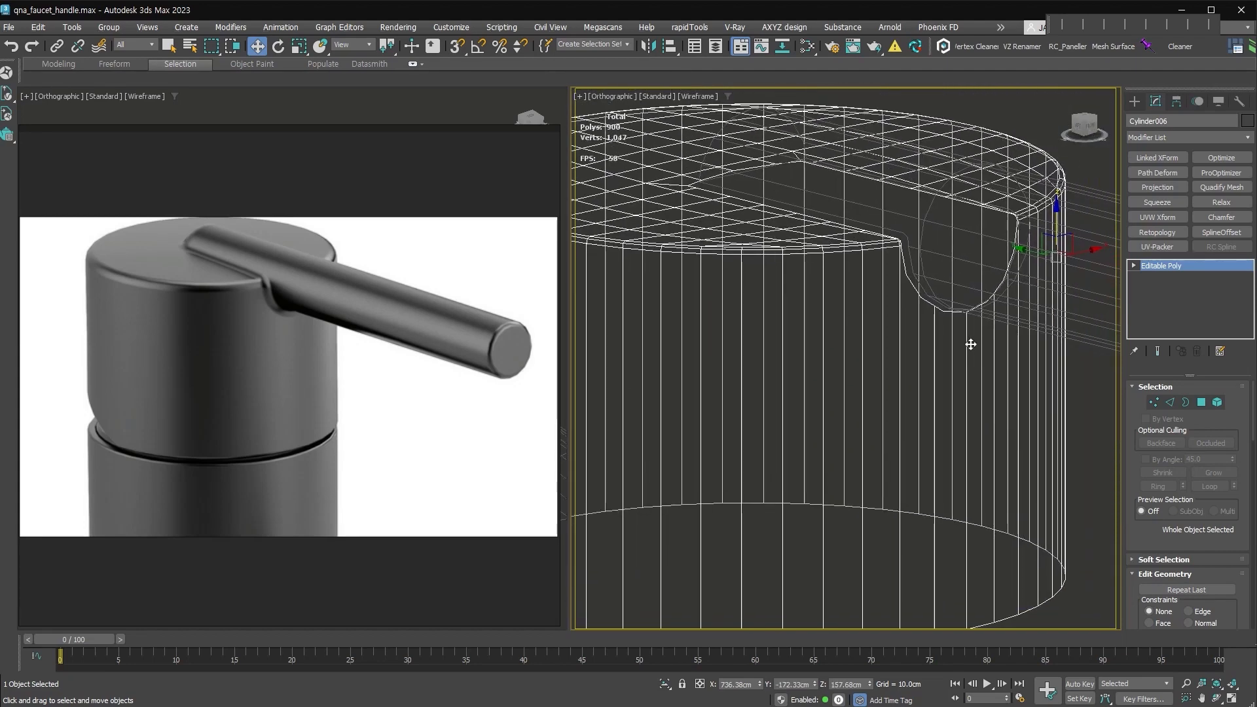
scroll(966, 343, "down", 5)
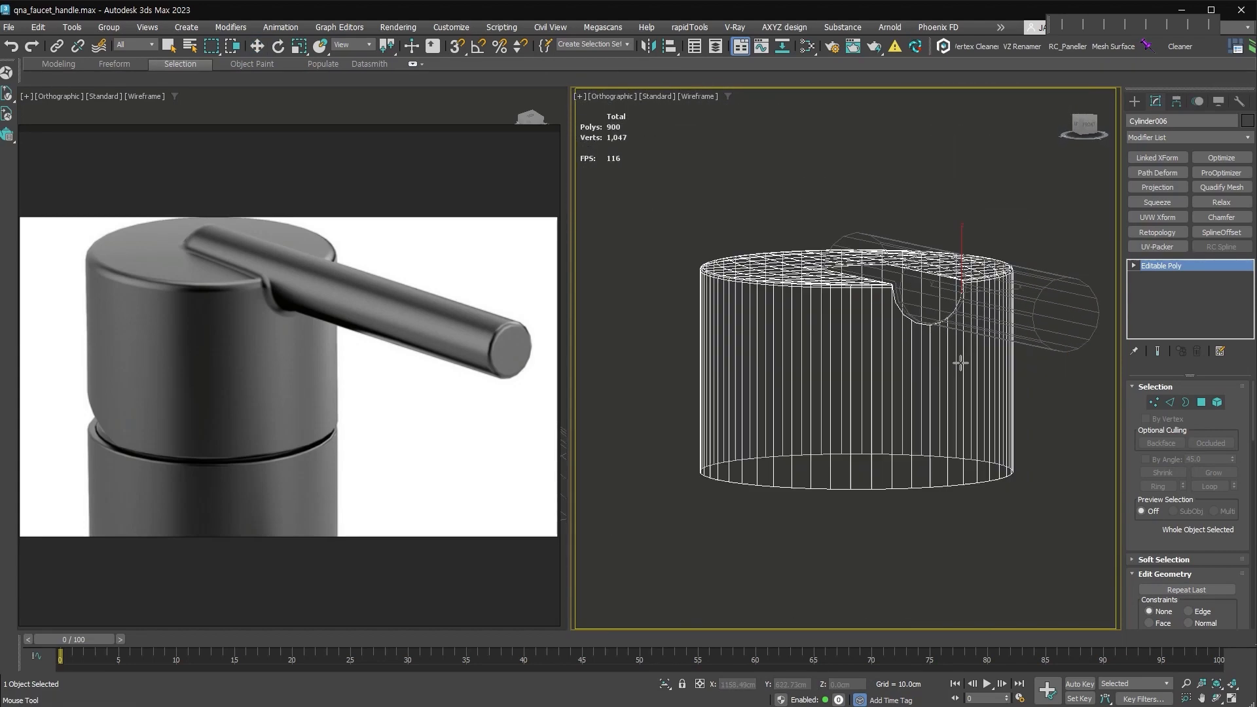
scroll(960, 362, "up", 3)
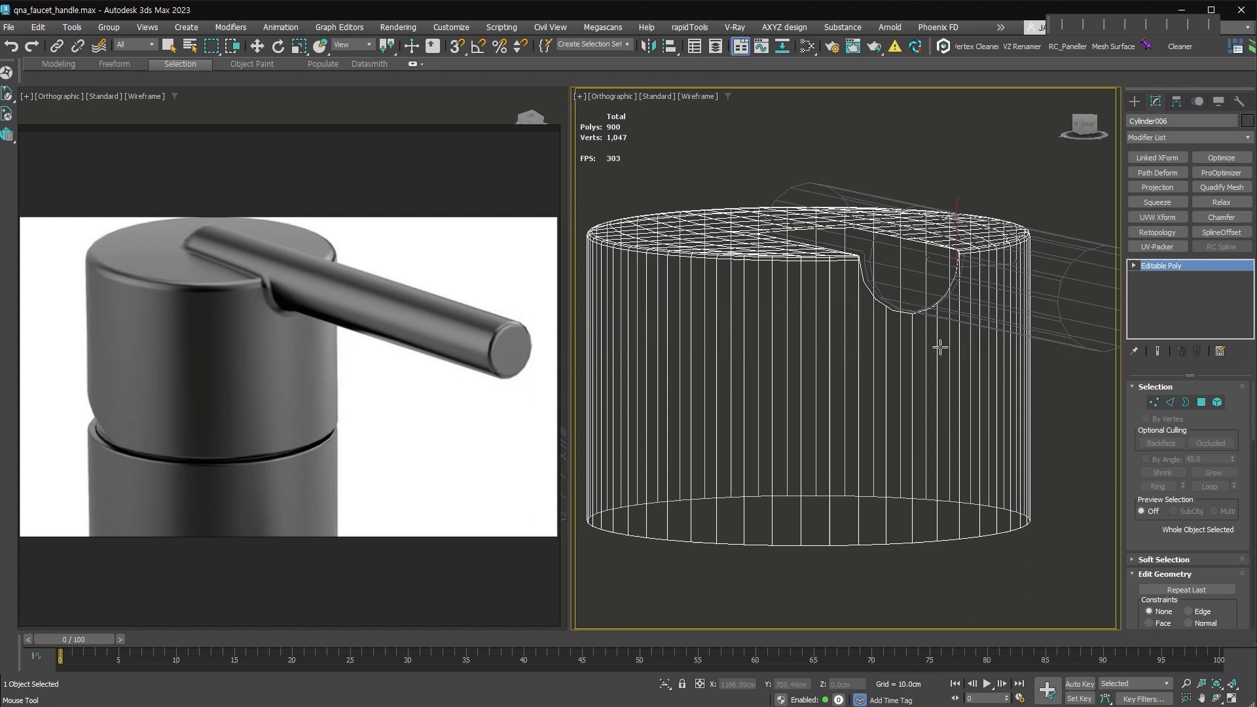
key("w")
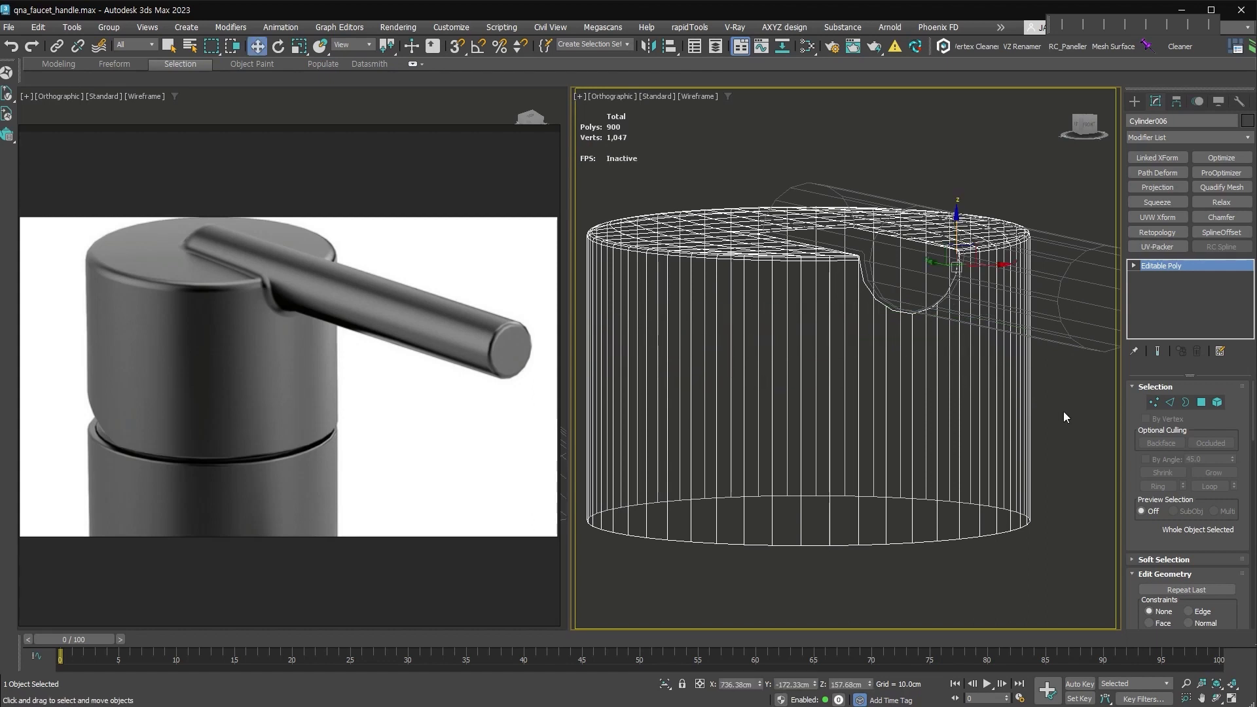
left_click(1170, 402)
left_click_drag(1088, 405, 528, 409)
key("ctrl+shift+e")
left_click_drag(810, 356, 819, 253)
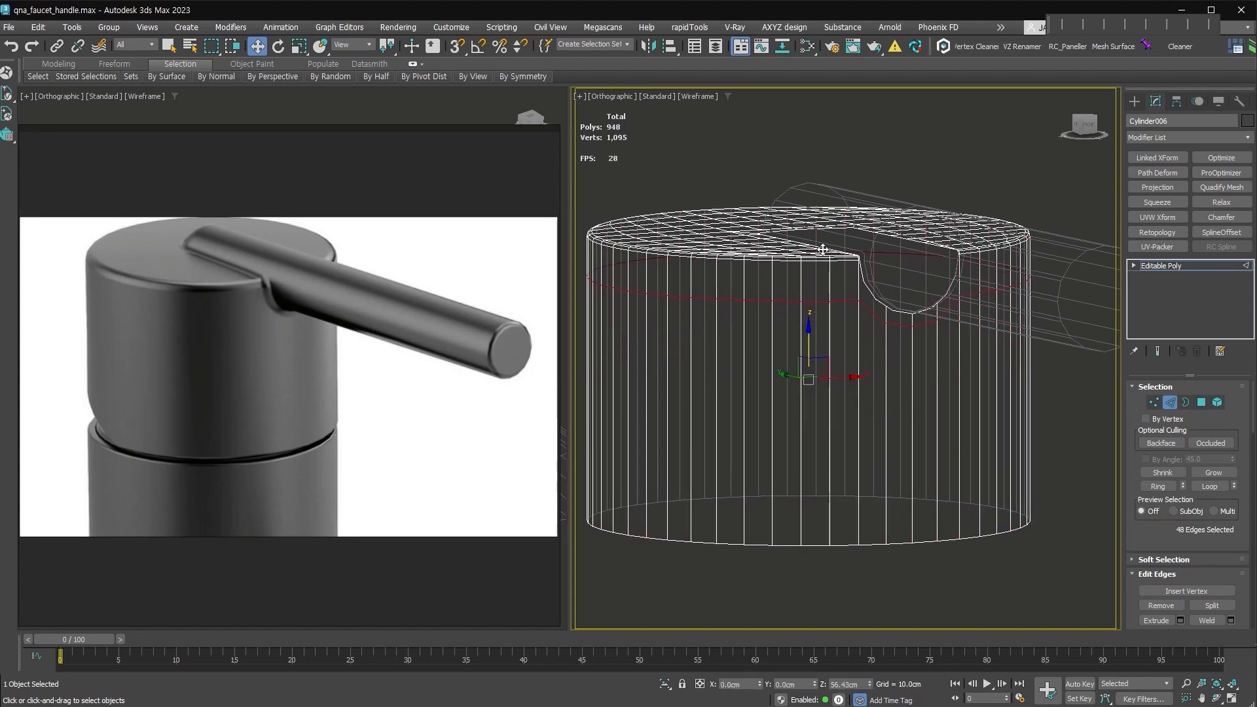
Insert another horizontal edge loop on the body's side between the cap rim and the raised loop.
scroll(819, 252, "up", 6)
scroll(865, 387, "up", 2)
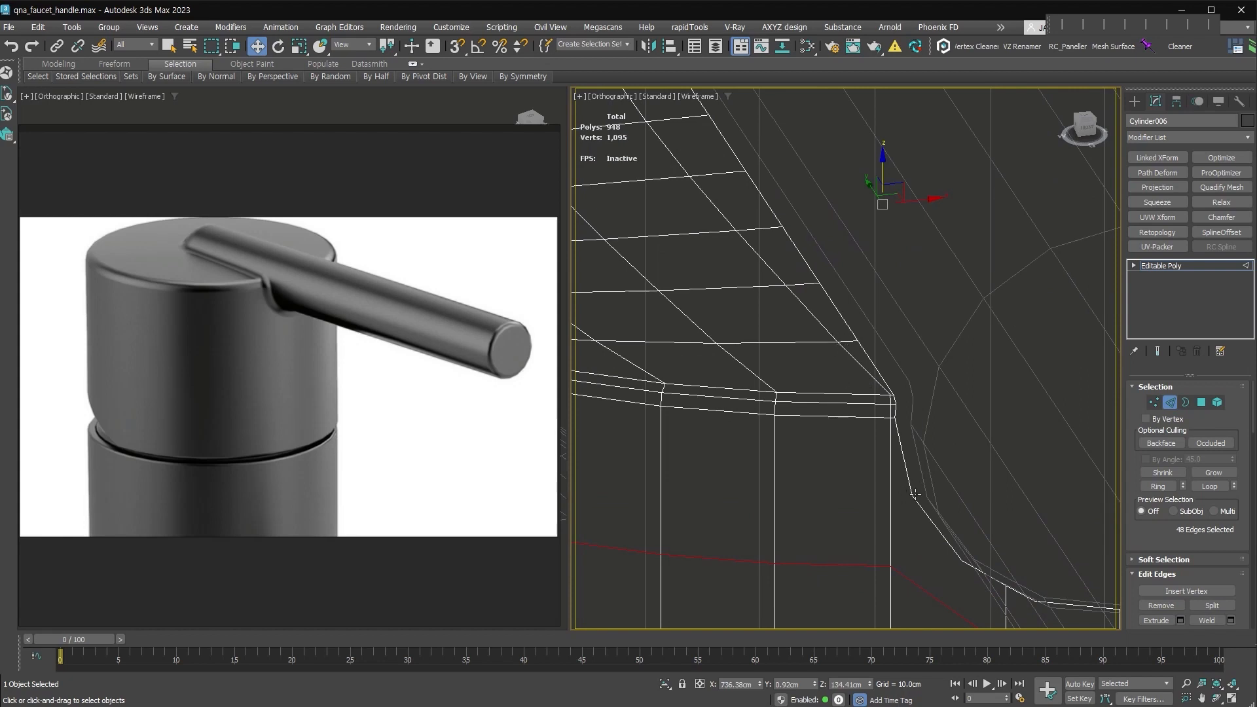
key("alt+c")
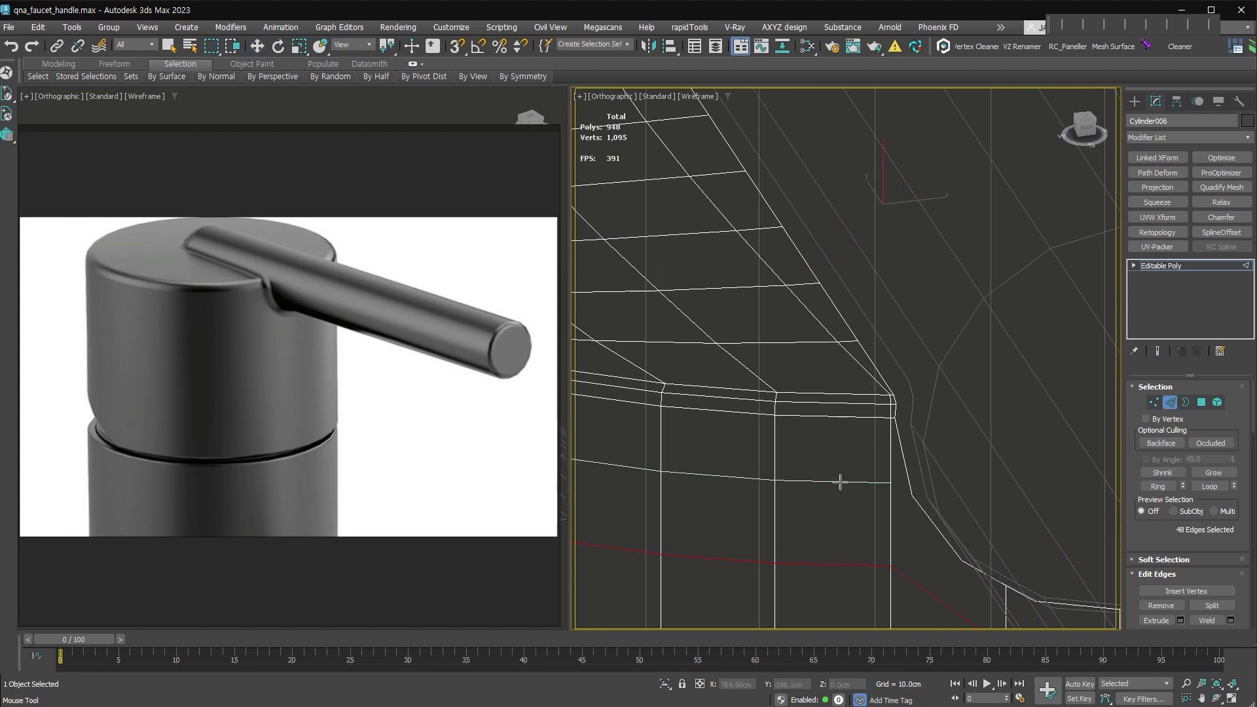
left_click(842, 493)
middle_click_drag(893, 507, 906, 446)
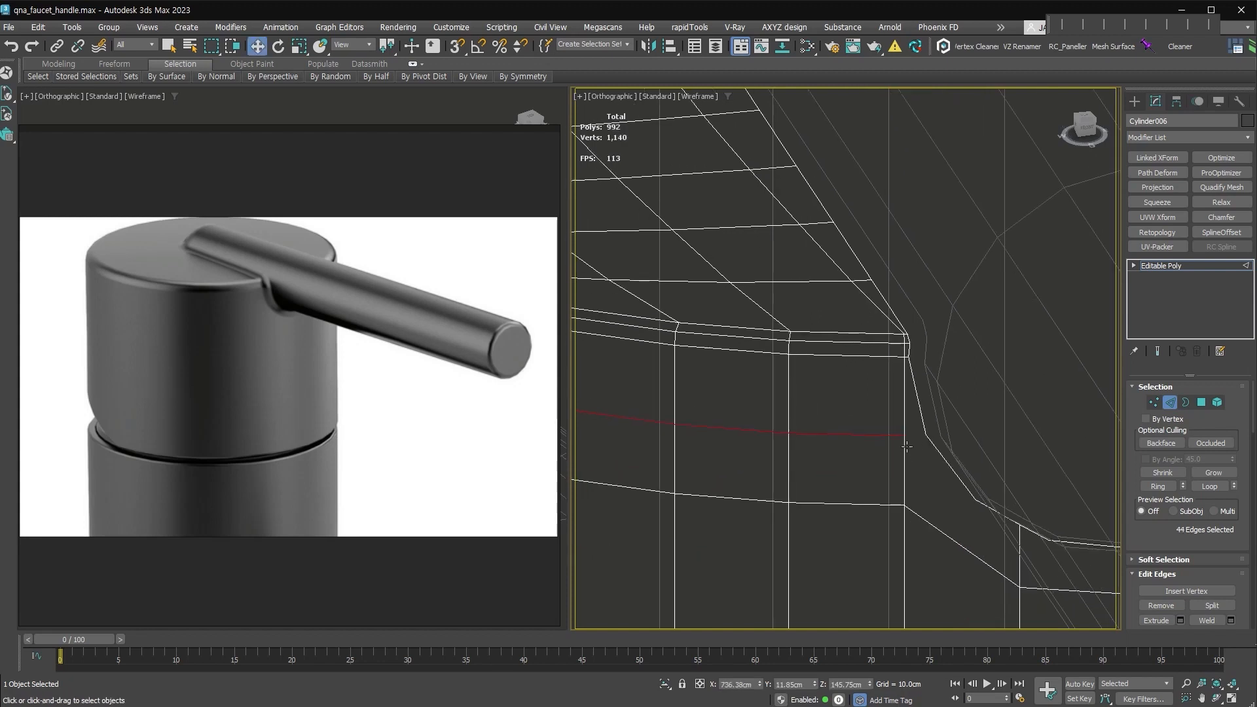
Connect the ends of both horizontal loops to the nearest vertices on the cutout's curved outline.
left_click(1154, 402)
left_click_drag(877, 415, 942, 453)
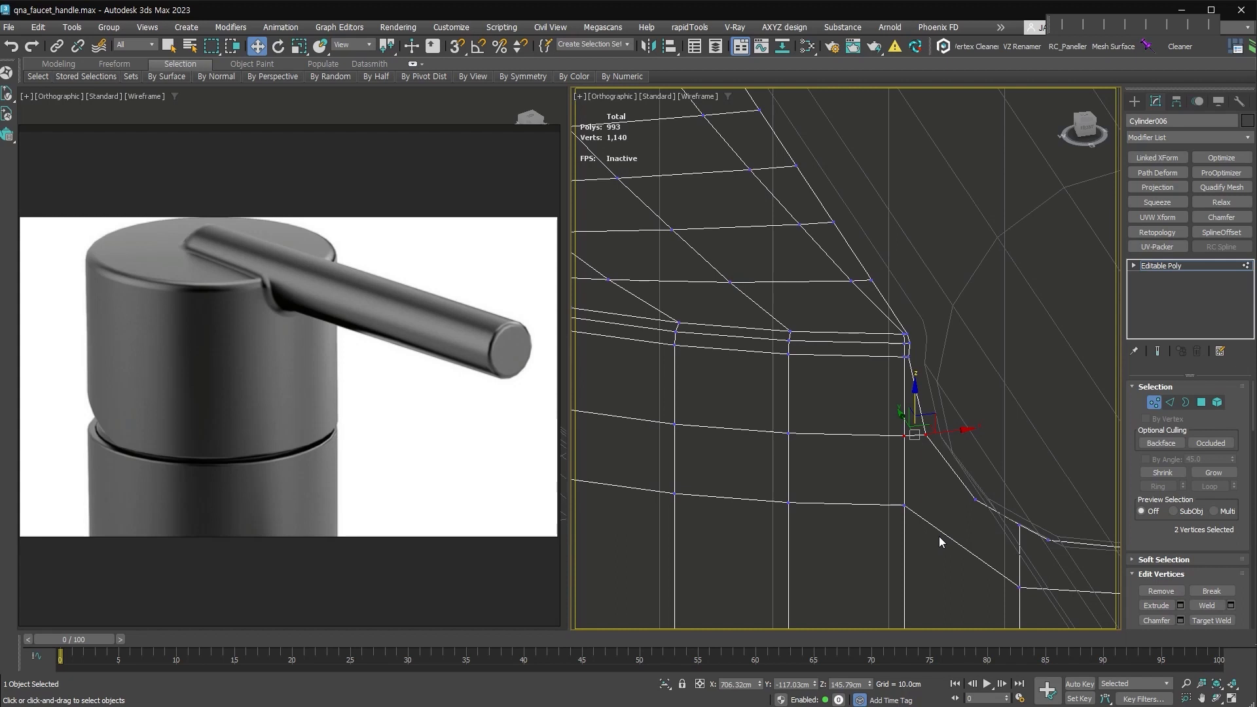
middle_click_drag(951, 523, 830, 466)
left_click(784, 449)
left_click(855, 443, "ctrl")
key("ctrl+shift+e")
middle_click_drag(873, 550, 835, 475)
Target-weld the extra vertices on both sides of the cutout's lower curve to their neighbouring outline vertices.
left_click(817, 505)
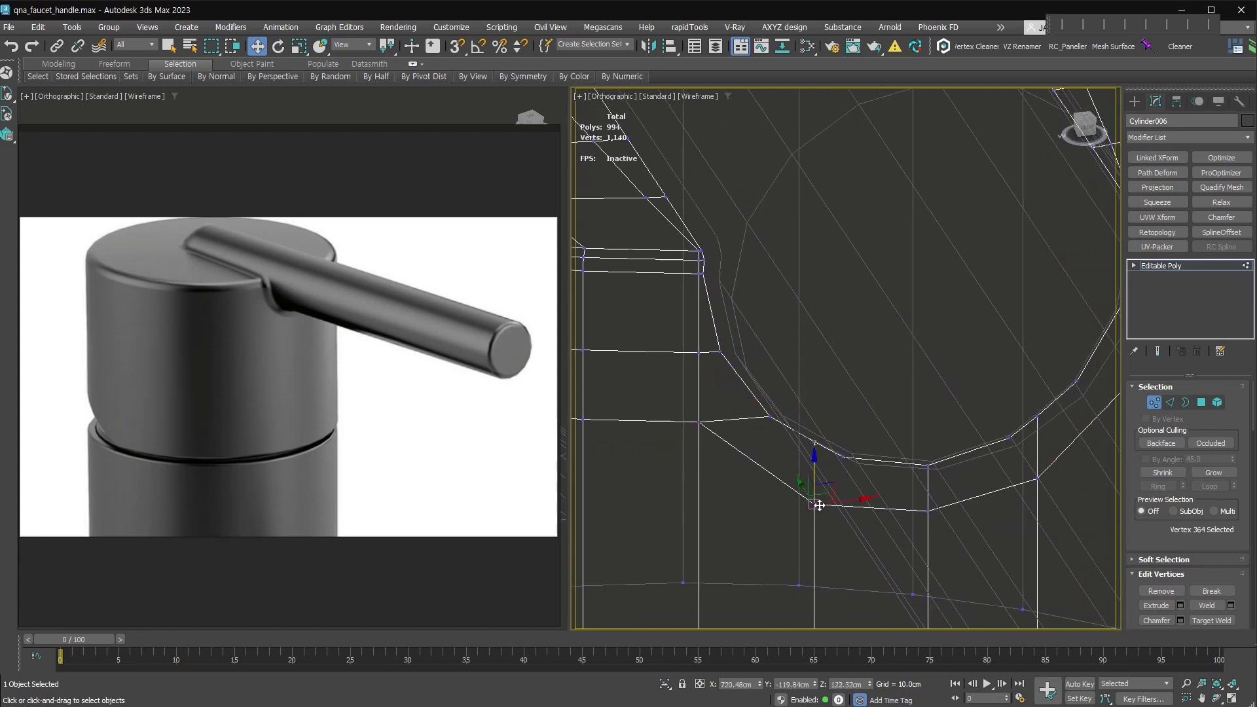
scroll(828, 463, "up", 3)
left_click(830, 480)
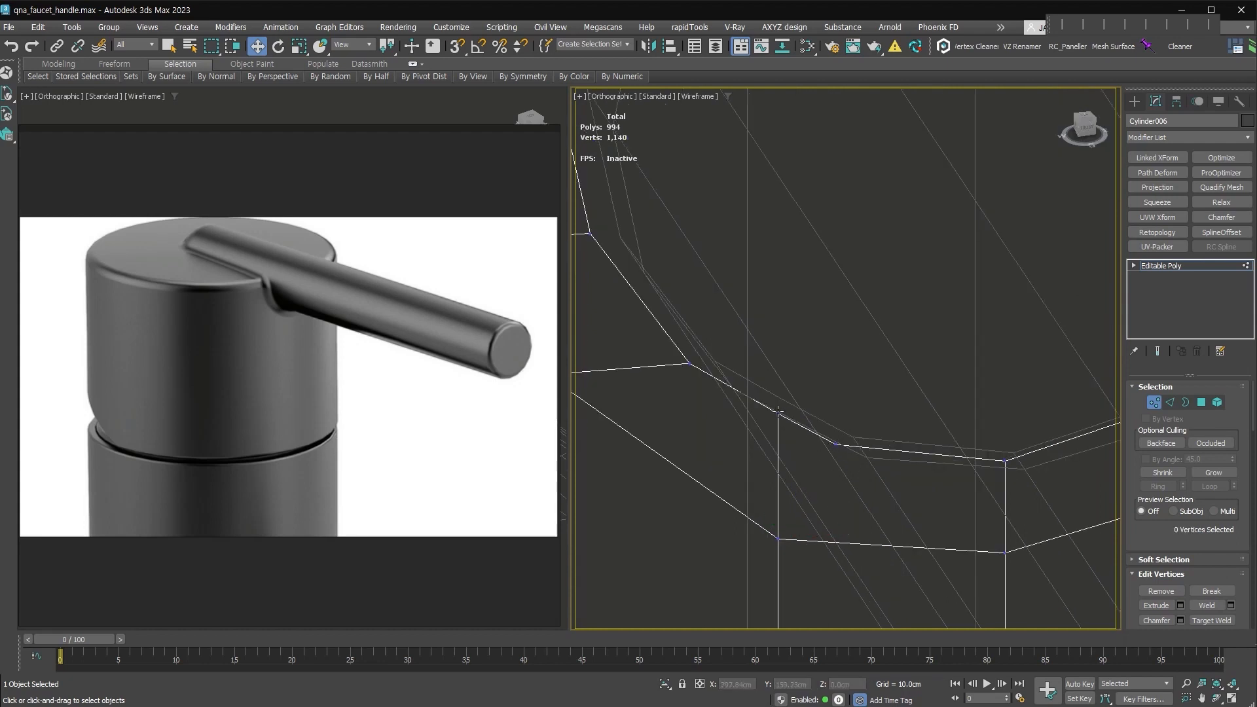
left_click(1199, 620)
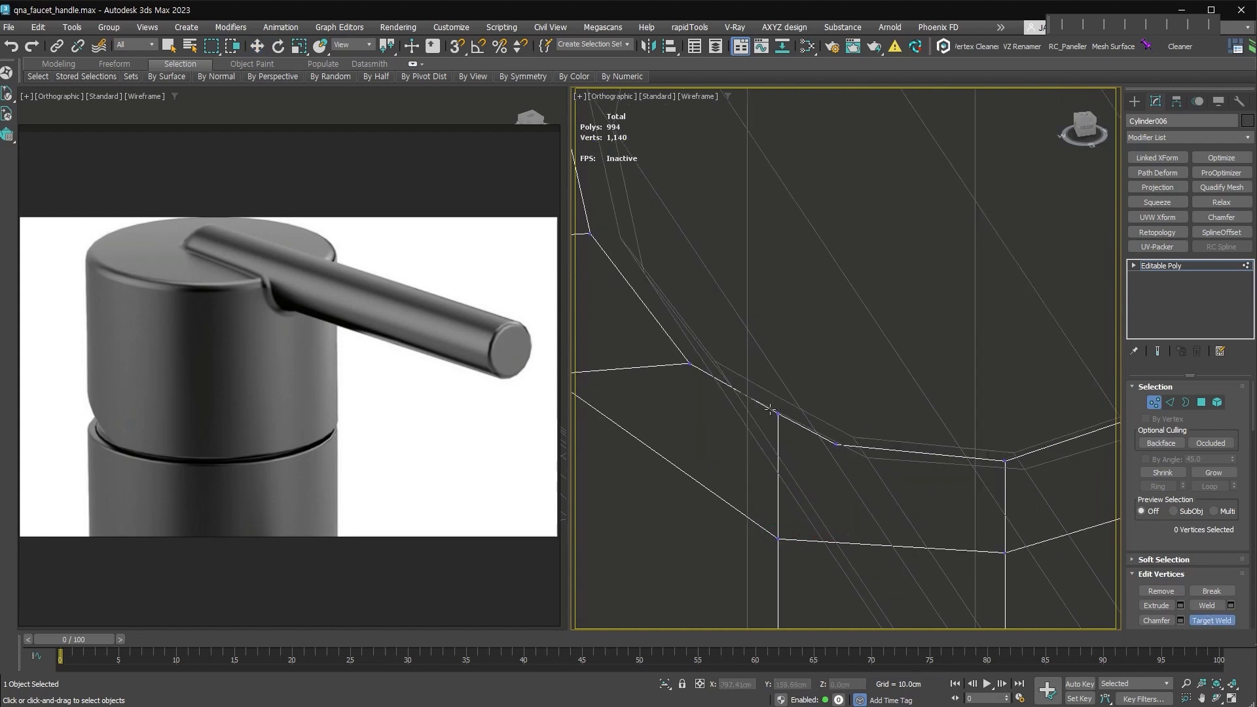
left_click(839, 445)
middle_click_drag(1103, 438, 848, 424)
left_click(968, 349)
left_click(913, 391)
scroll(1038, 474, "down", 3)
right_click(956, 483)
Set the Edge constraint and slide the vertices beside the cutout's rim corner away from its outline for more even spacing.
middle_click_drag(660, 305, 819, 377)
scroll(819, 377, "up", 2)
left_click_drag(810, 367, 831, 386)
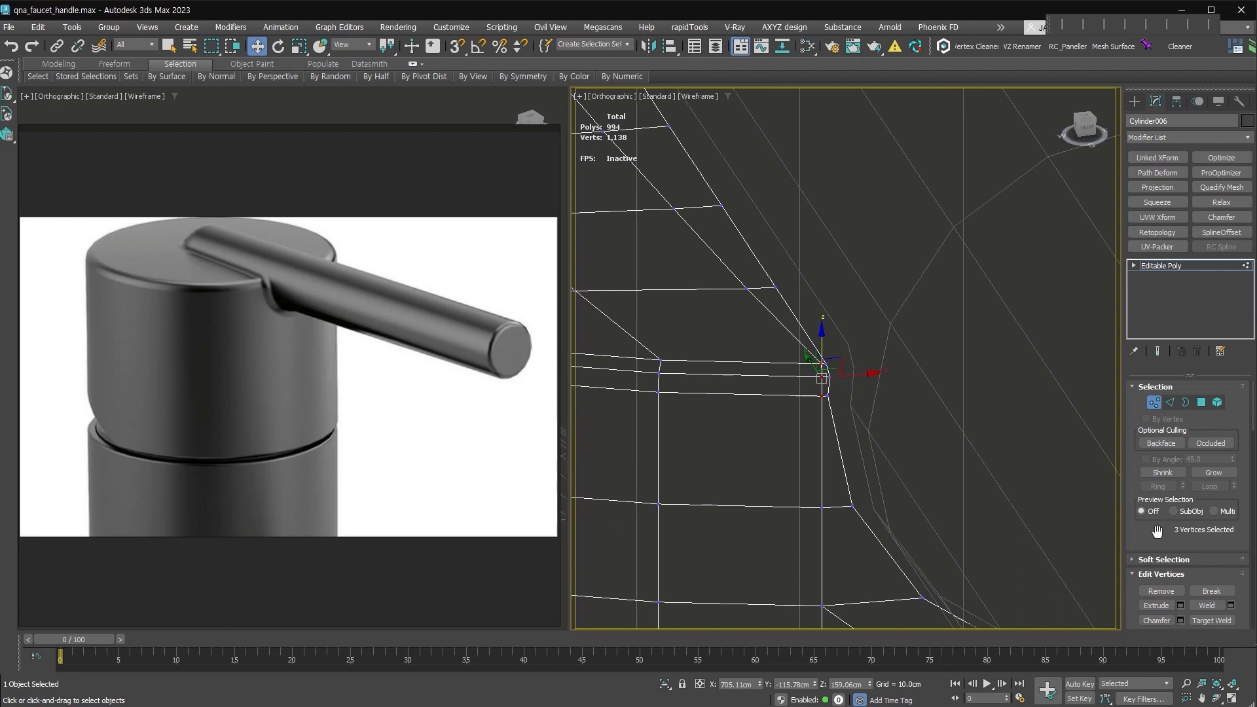
scroll(1169, 489, "down", 3)
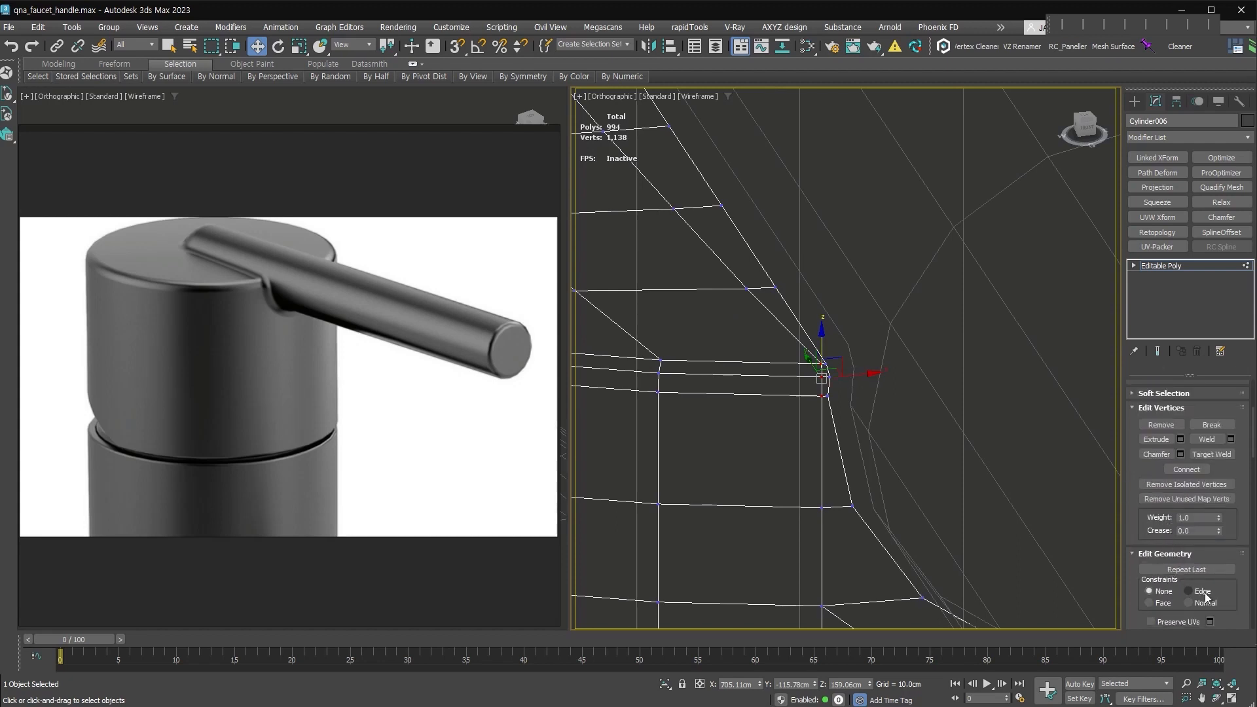
scroll(1205, 596, "down", 3)
left_click(1197, 481)
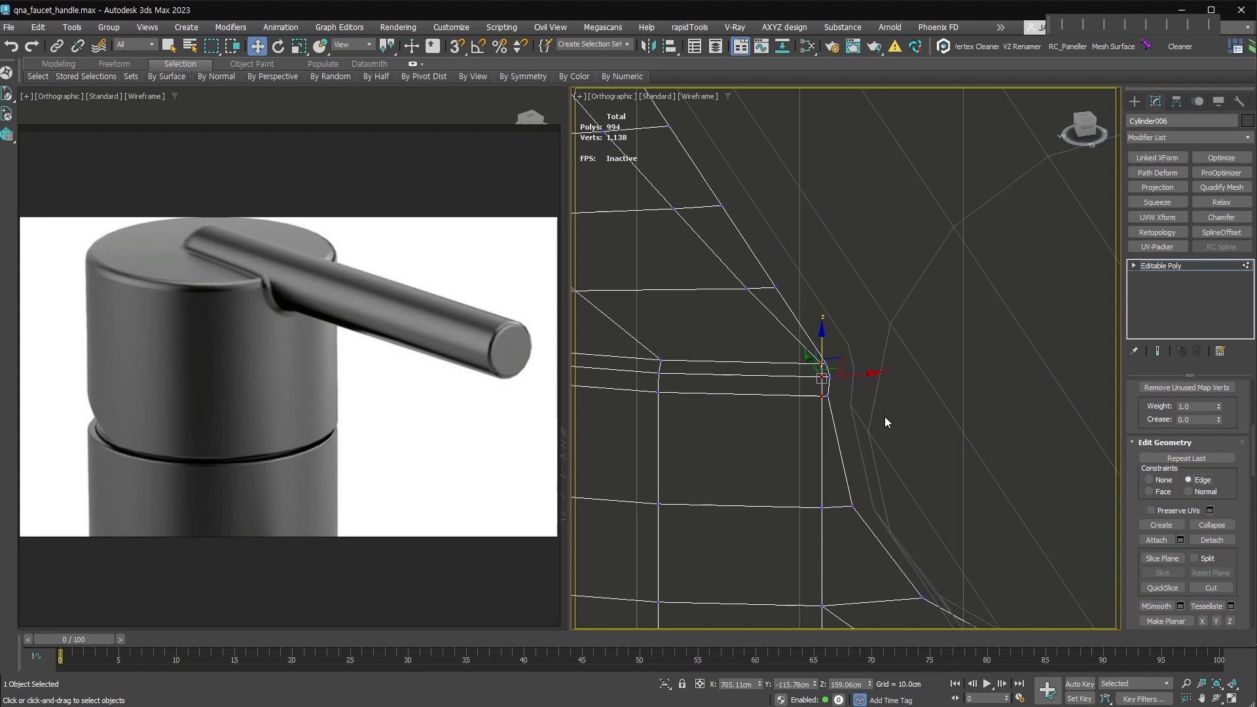
left_click_drag(851, 374, 824, 377)
left_click_drag(746, 289, 732, 289)
middle_click_drag(821, 508, 825, 411)
left_click_drag(826, 409, 816, 427)
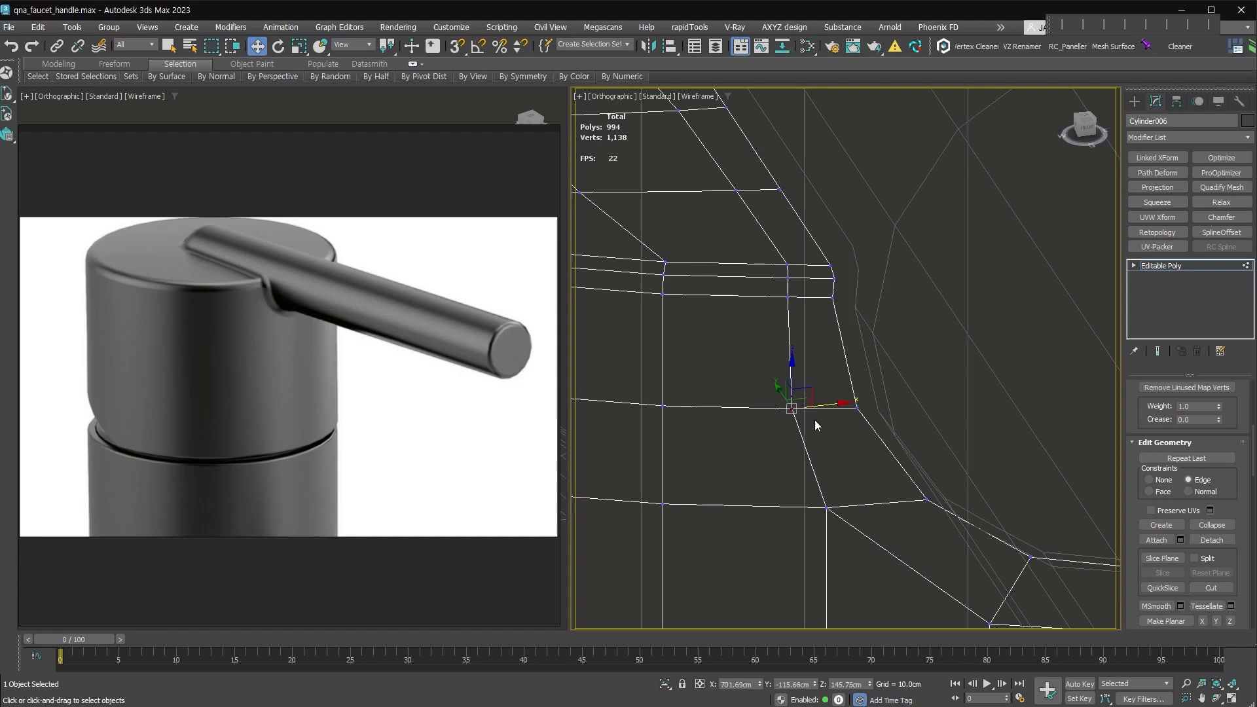
Select the side-loop vertices beneath the cutout and adjust their height along the vertical edges to even the surrounding polygon band.
scroll(816, 426, "down", 3)
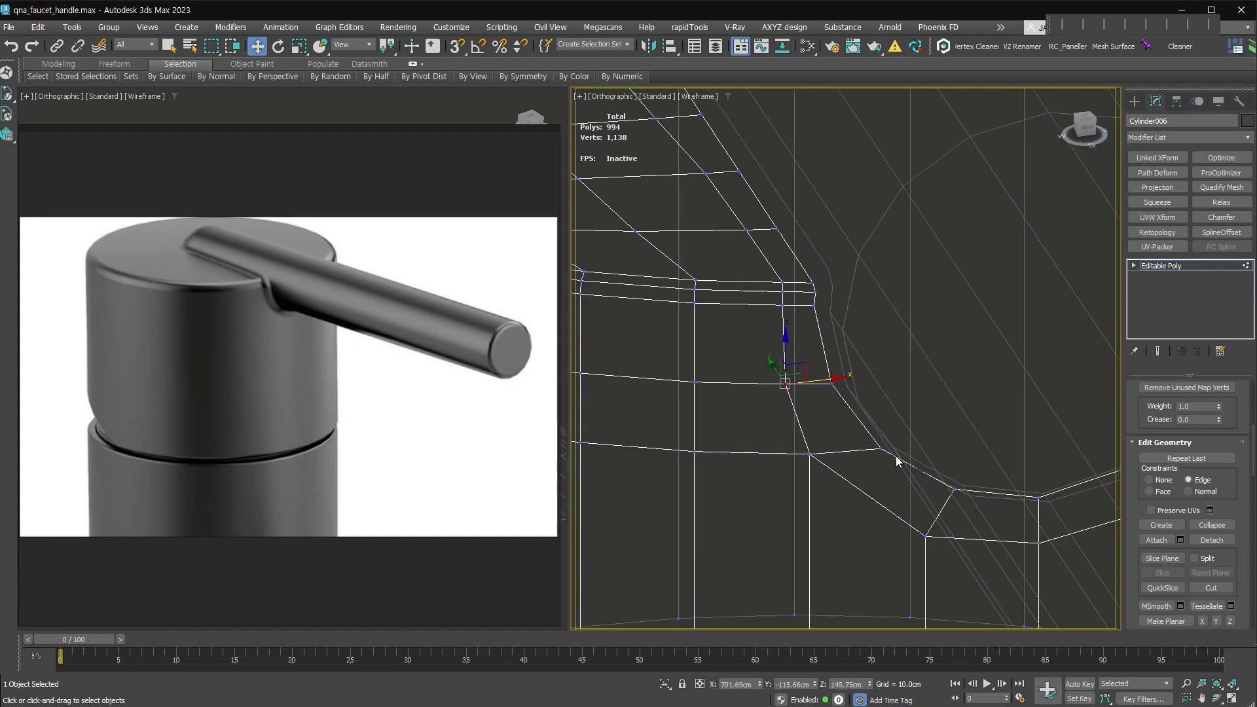
scroll(847, 501, "down", 4)
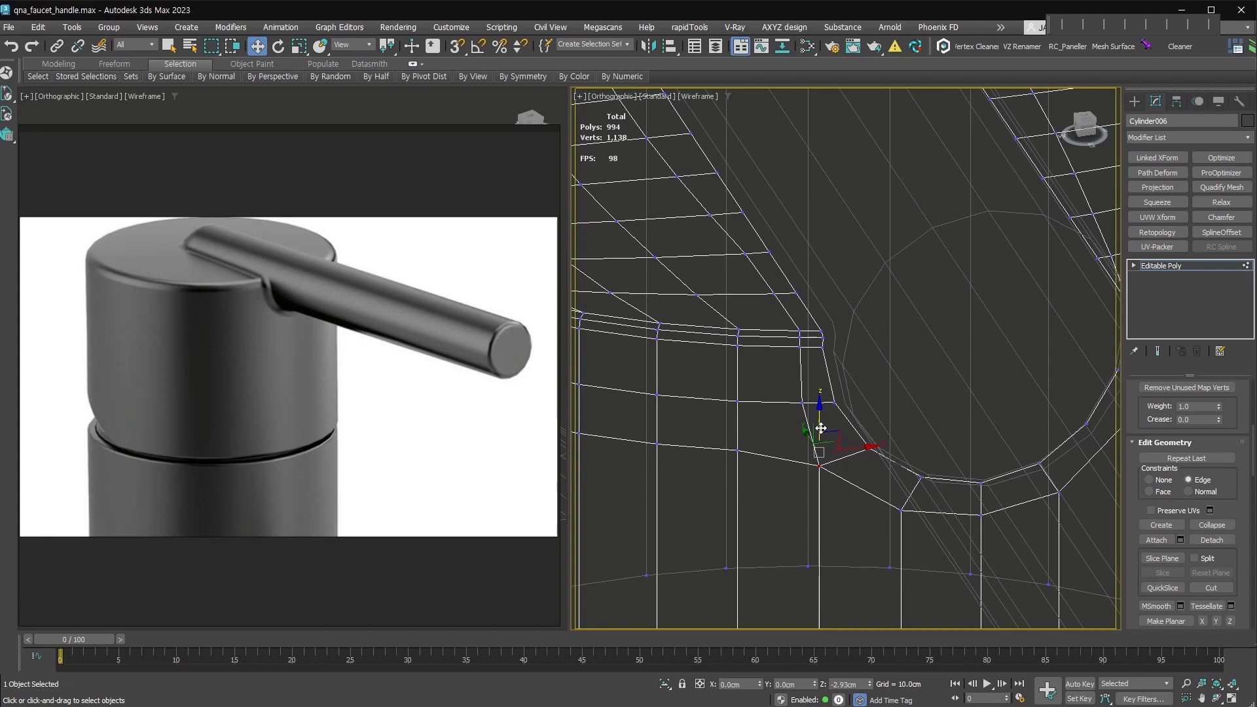
left_click(827, 462)
left_click(868, 464)
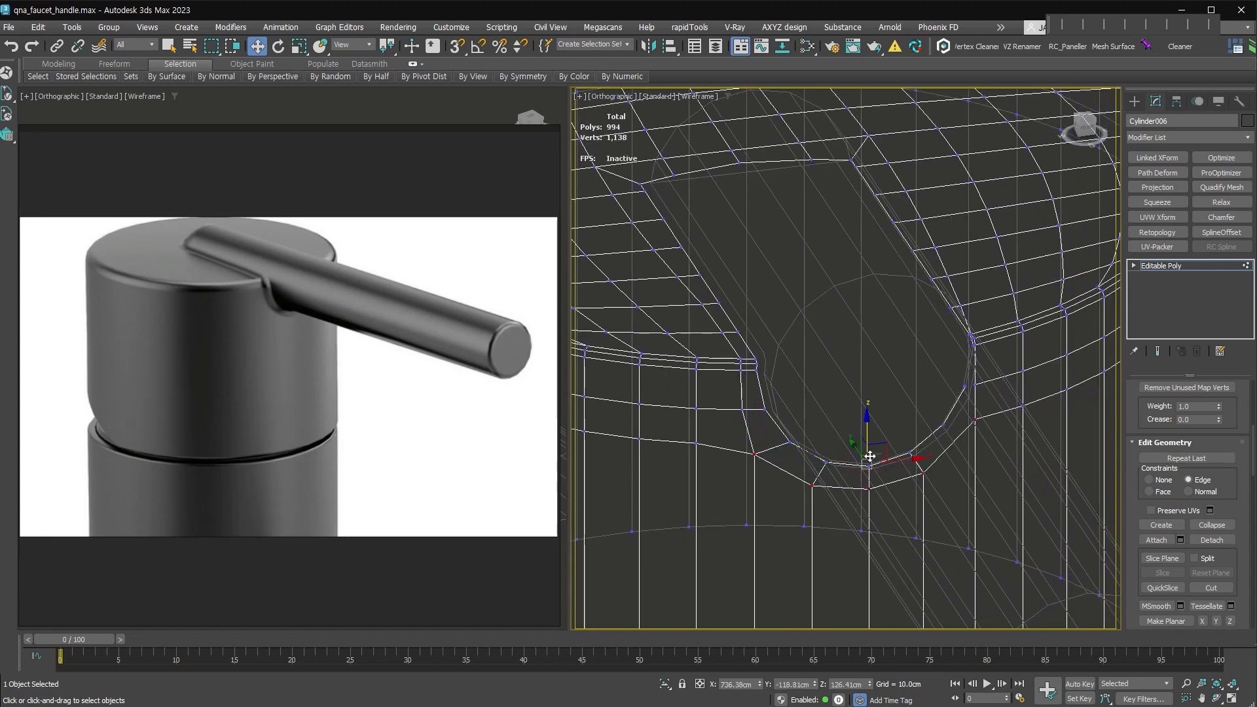
scroll(854, 501, "down", 2)
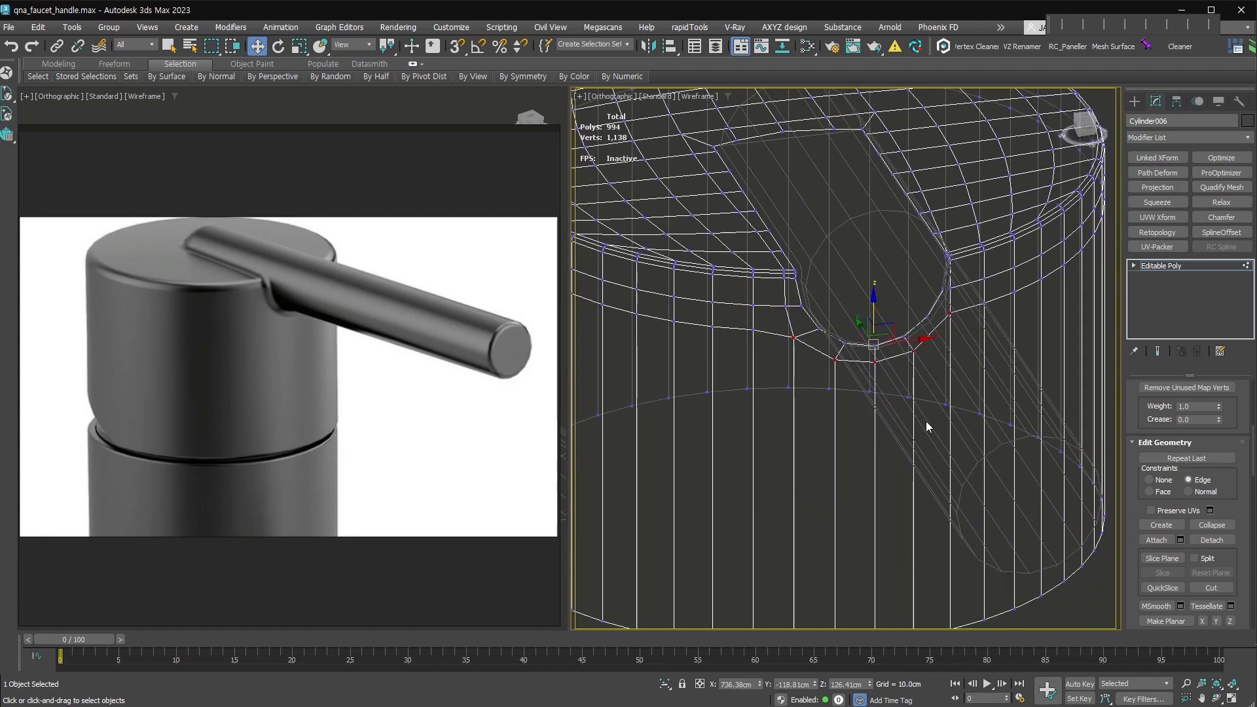
scroll(860, 319, "up", 2)
left_click_drag(886, 329, 885, 332)
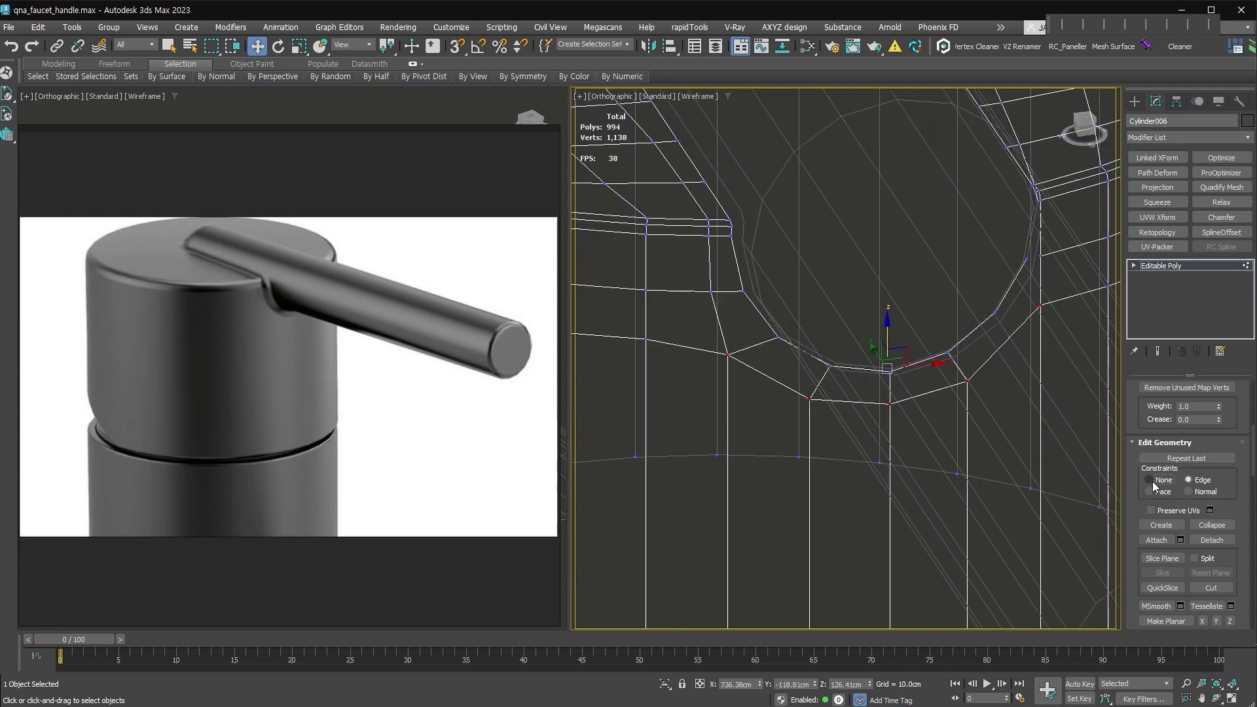
Set the constraint to None and raise the selected vertices beneath the cutout about 2.6 cm.
left_click(1149, 480)
left_click_drag(887, 319, 886, 404)
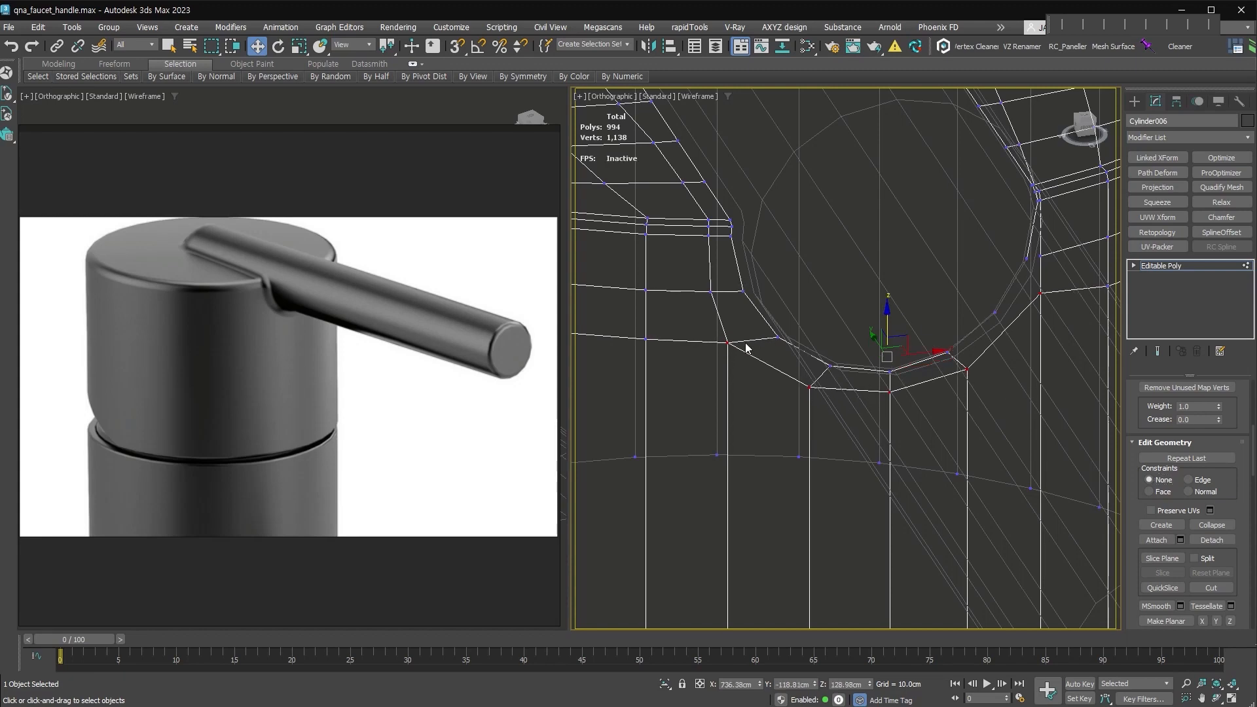
middle_click_drag(1019, 360, 916, 452, "alt")
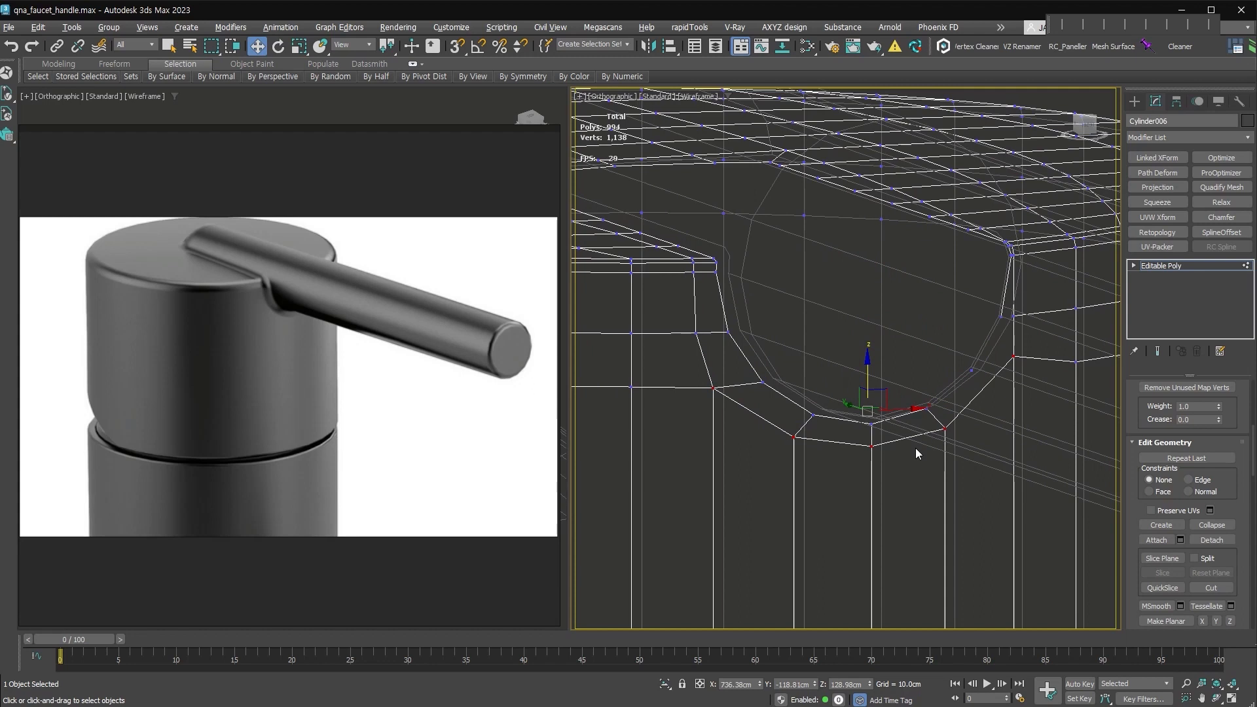
Adjust the individual vertices beside the cutout's side curve to even the surrounding polygon band, and finish editing the body.
left_click(697, 333)
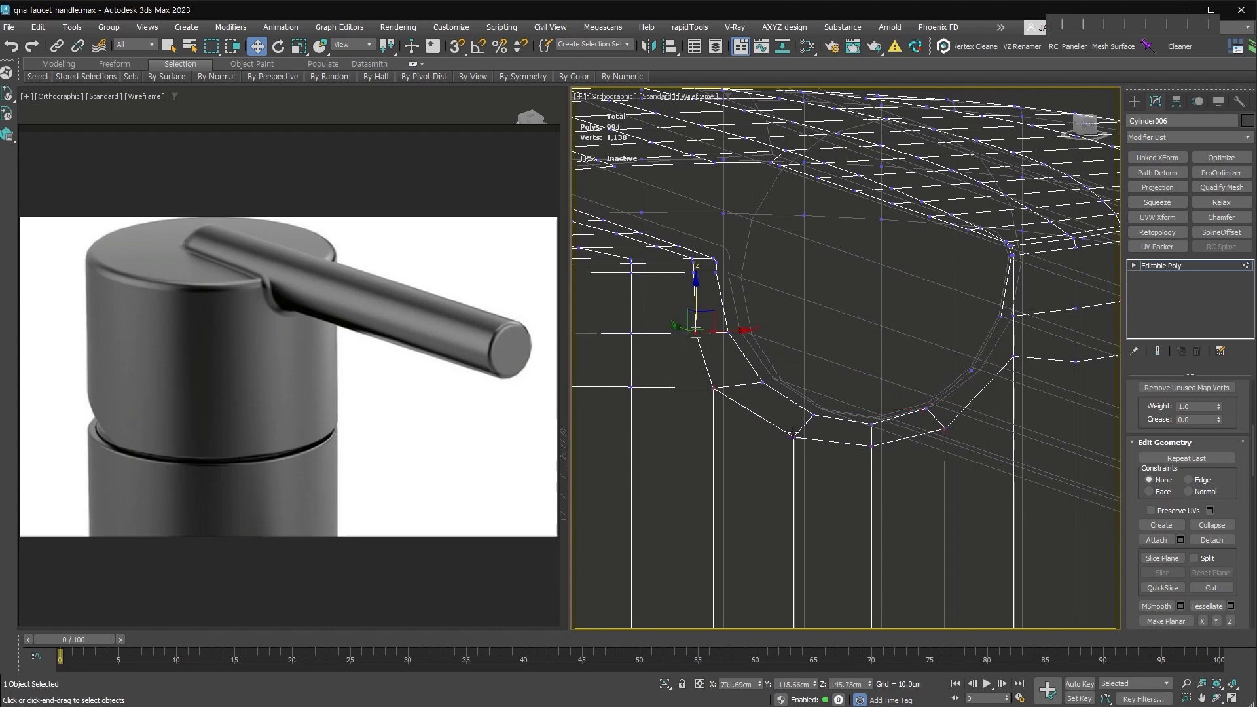
middle_click_drag(810, 340, 753, 320, "alt")
scroll(682, 254, "up", 2)
middle_click_drag(683, 254, 809, 387)
left_click(809, 271)
left_click_drag(835, 271, 840, 272)
left_click(816, 338)
left_click(822, 400)
scroll(822, 401, "down", 4)
middle_click_drag(822, 401, 851, 412)
key("1")
Clean the extra vertices from the lever's cut outline with VertexCleaner at a threshold of 10.0.
scroll(708, 308, "up", 3)
left_click(727, 328)
middle_click_drag(926, 419, 795, 397)
scroll(912, 392, "down", 3)
key("1")
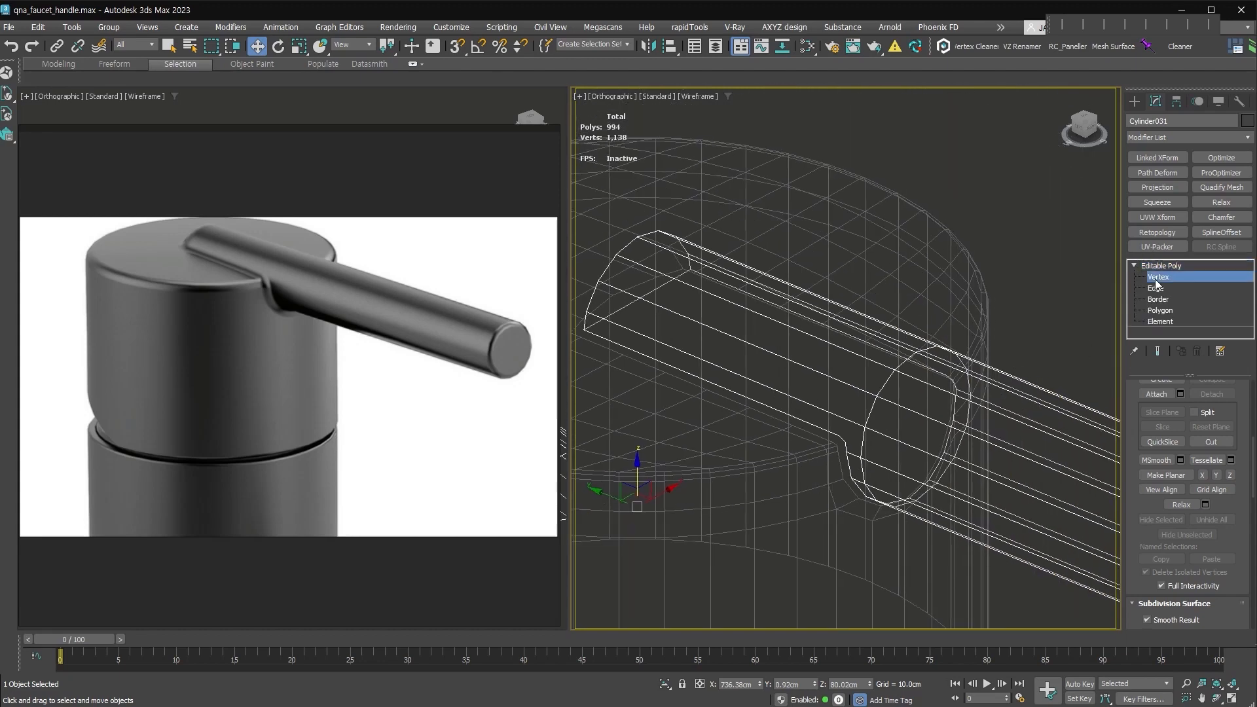
left_click(980, 49)
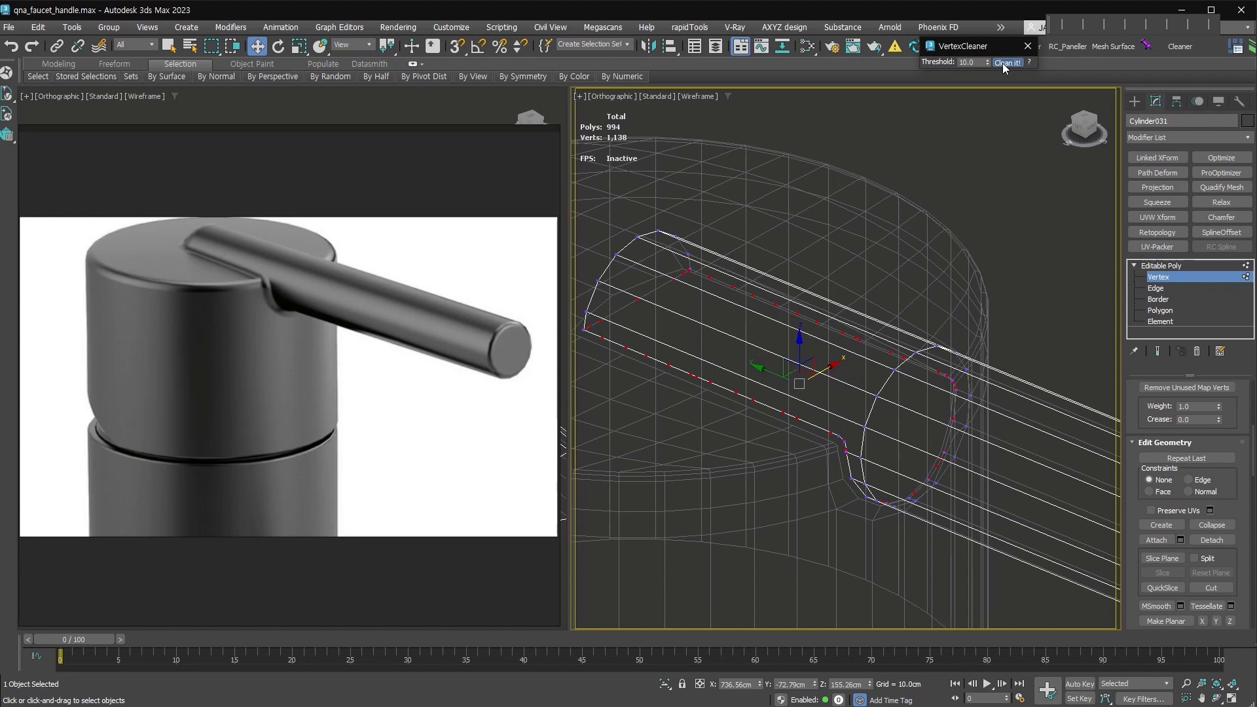
left_click(1005, 62)
left_click(649, 382)
Connect the lever outline's corner vertex to the nearest ring vertex and insert an edge loop just before that corner.
scroll(894, 423, "up", 2)
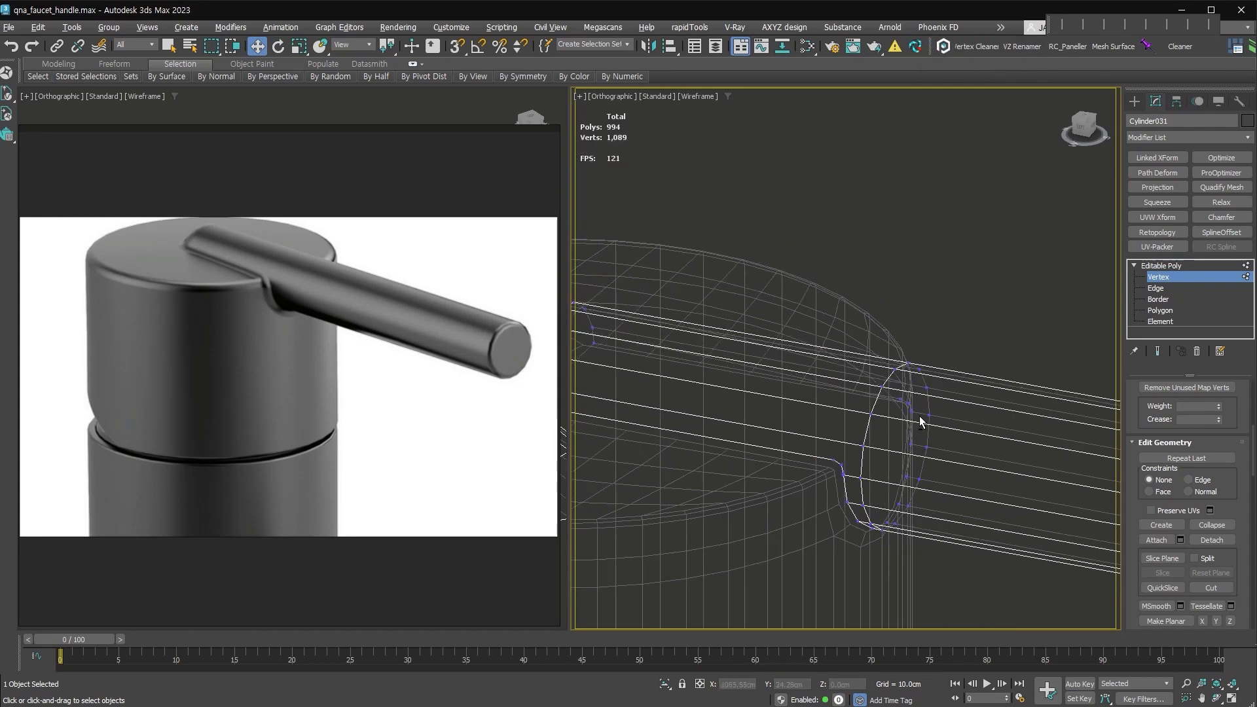
scroll(821, 486, "up", 2)
left_click(879, 425)
left_click(939, 373, "ctrl")
key("ctrl+shift+e")
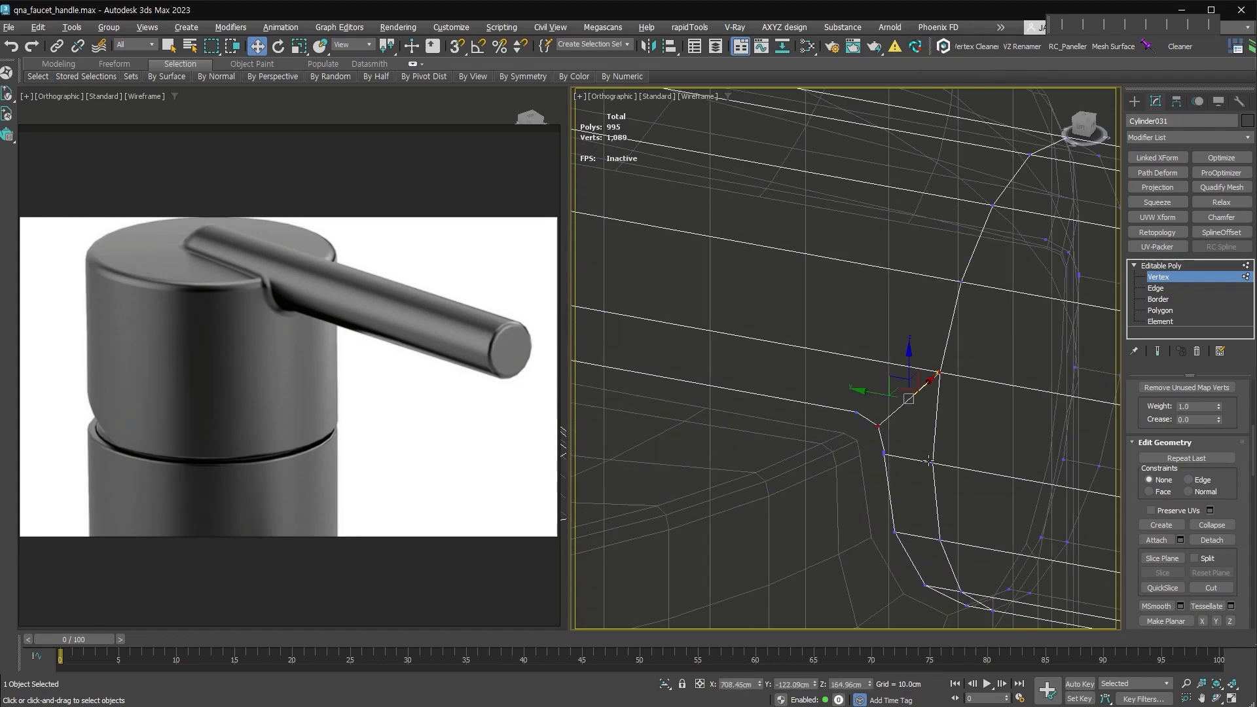
middle_click_drag(884, 414, 904, 422)
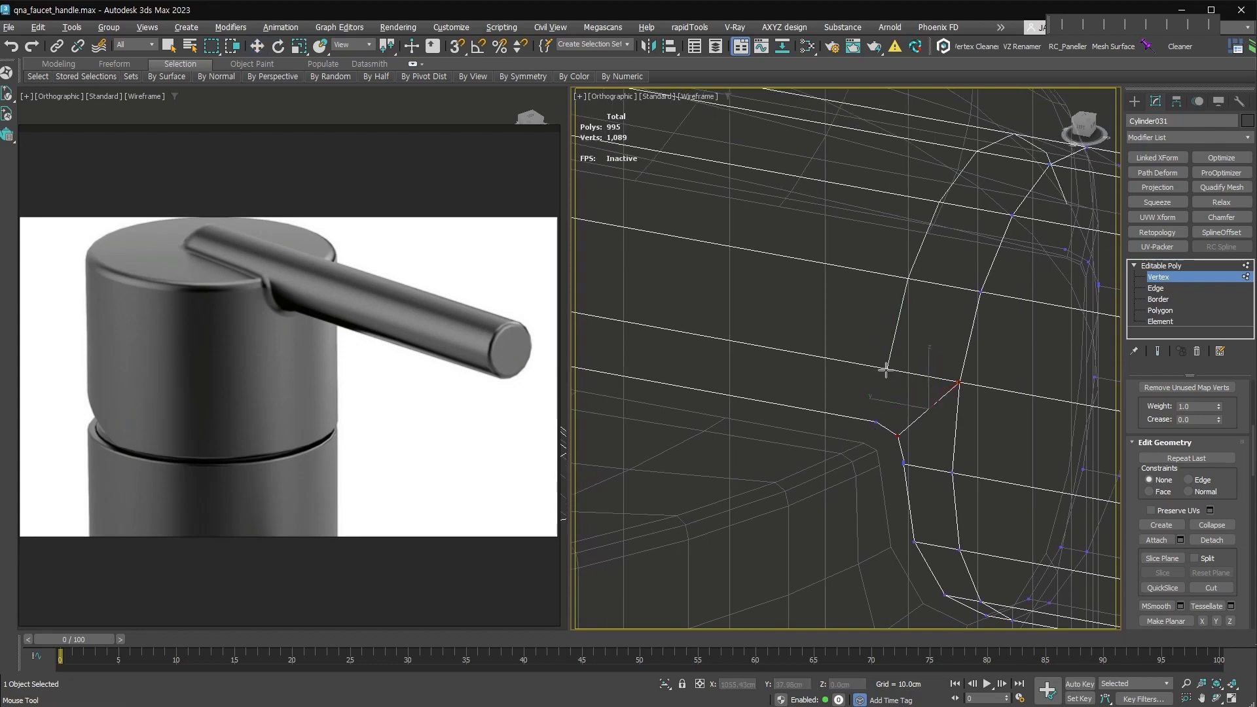
left_click(878, 368)
key("w")
Move the vertex ring at the lever's embedded end about 3 cm along Y toward the end of the body's cutout.
middle_click_drag(872, 444, 786, 472, "alt")
left_click_drag(736, 288, 800, 506)
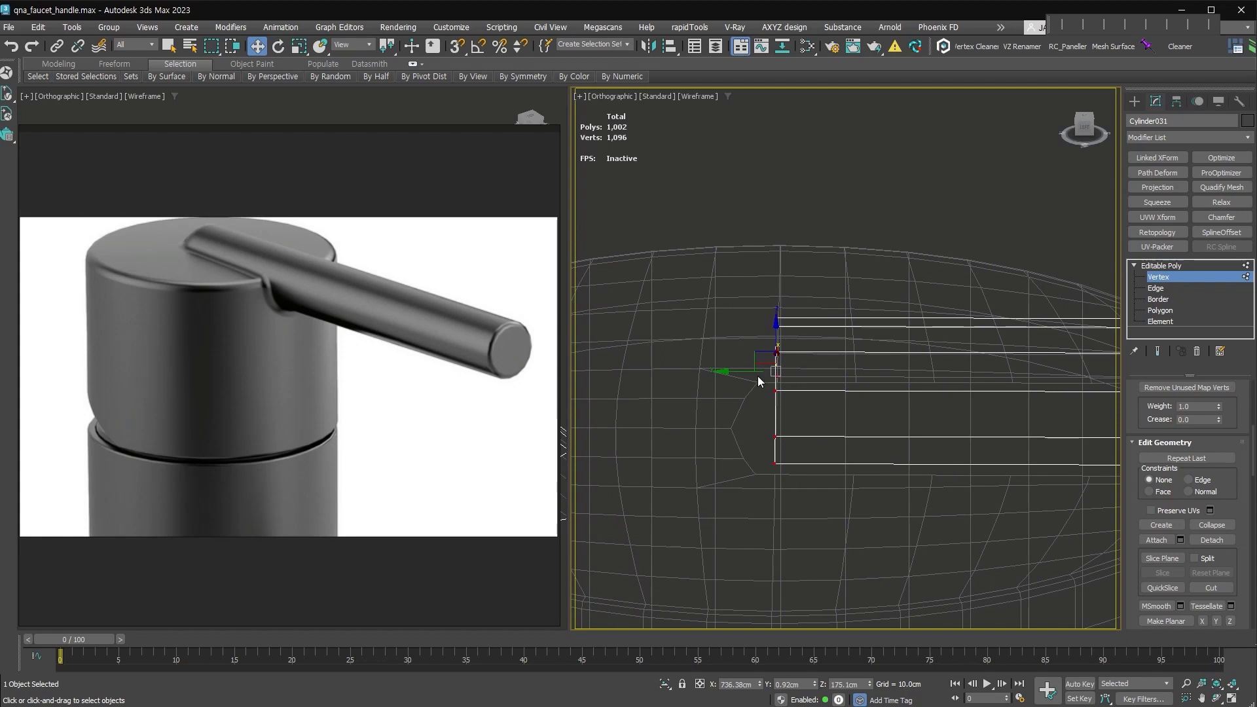
left_click_drag(747, 375, 723, 378)
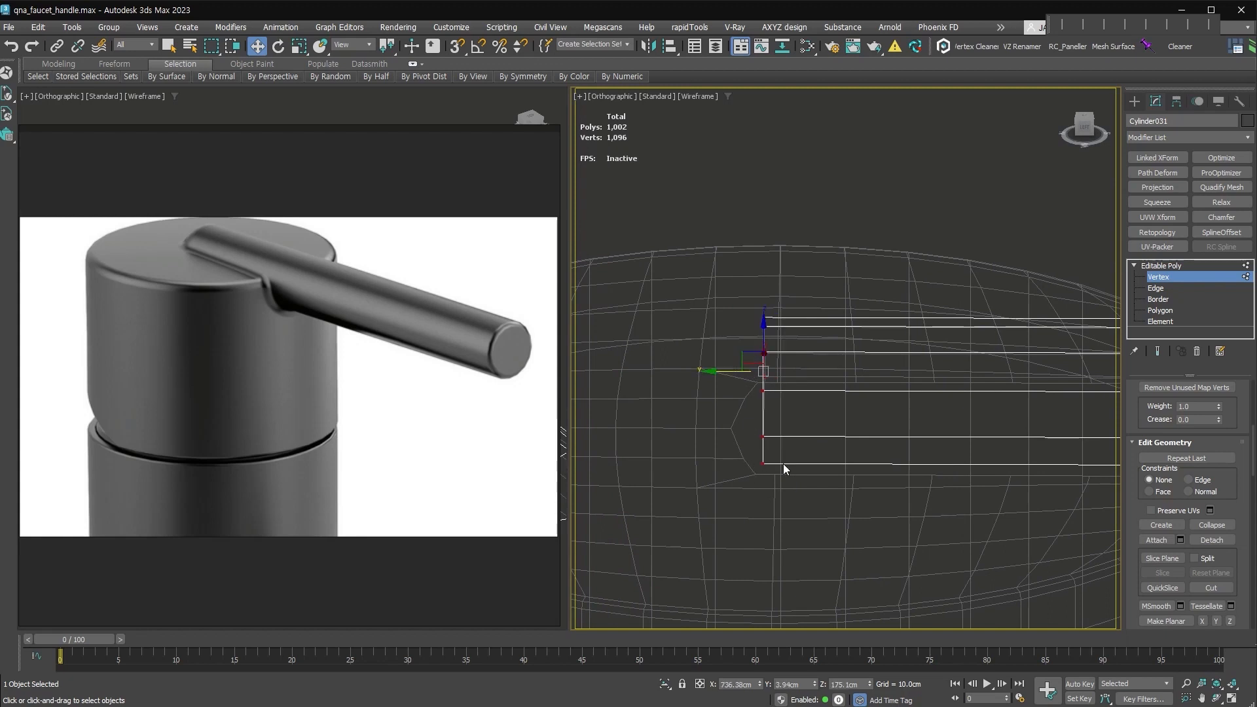
Insert six edge loops across the lever's embedded part, one close to its end and the rest spaced toward the outline corner.
key("alt+s")
left_click(778, 460)
right_click(797, 494)
middle_click_drag(783, 497, 721, 511, "alt")
key("alt+s")
left_click(749, 508)
left_click(824, 505)
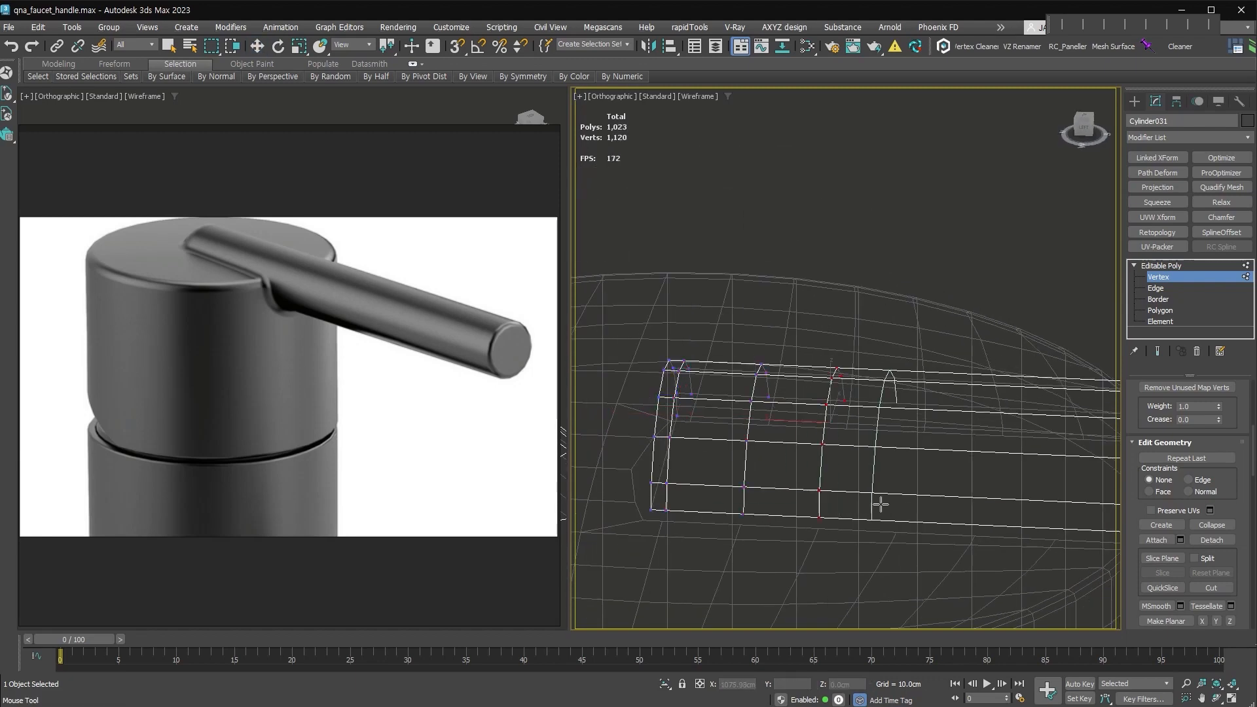
left_click(897, 513)
left_click(977, 514)
middle_click_drag(1068, 516, 1000, 506)
left_click(896, 500)
key("w")
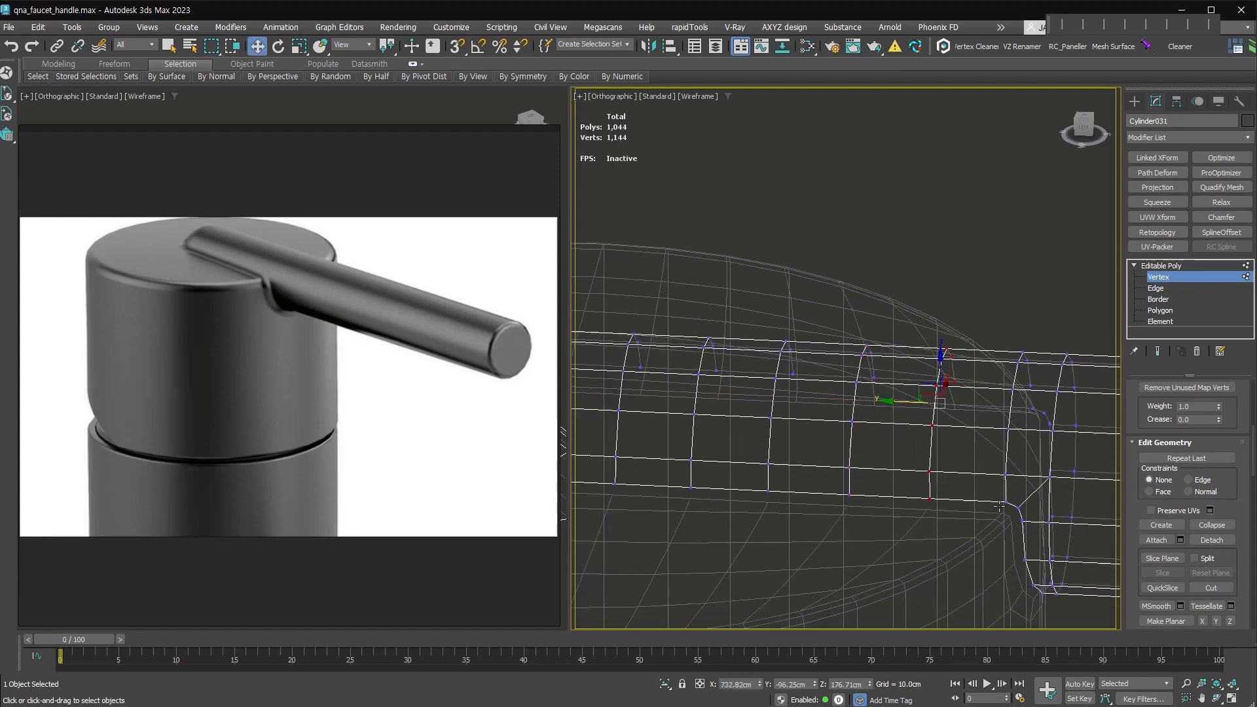
Delete the cap polygon at the lever's embedded end.
middle_click_drag(666, 500, 841, 501, "alt")
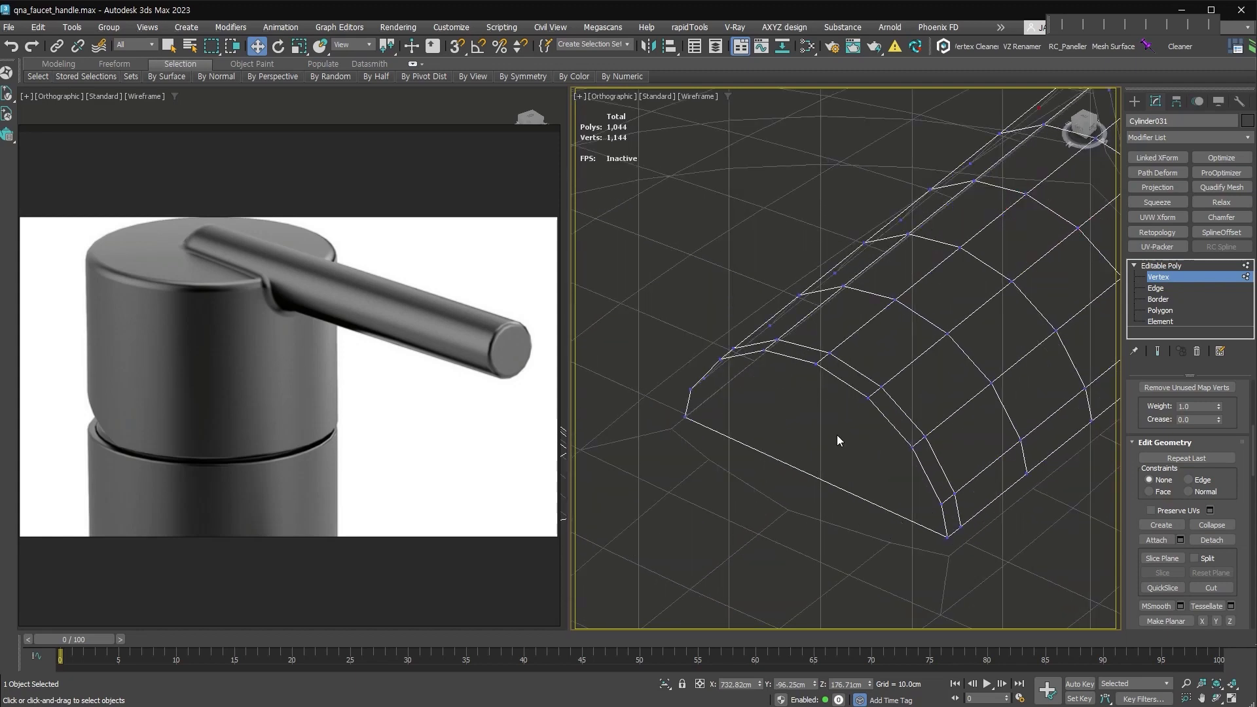
left_click(1160, 311)
left_click(799, 452)
key("Delete")
Extrude the arched edges of the lever's open end downward and scale the new edges flat along Z.
left_click(1155, 289)
double_click(930, 478)
middle_click_drag(930, 478, 700, 419, "alt")
middle_click_drag(816, 429, 805, 384, "alt")
left_click_drag(805, 385, 795, 487, "shift")
right_click(795, 488)
left_click(812, 482)
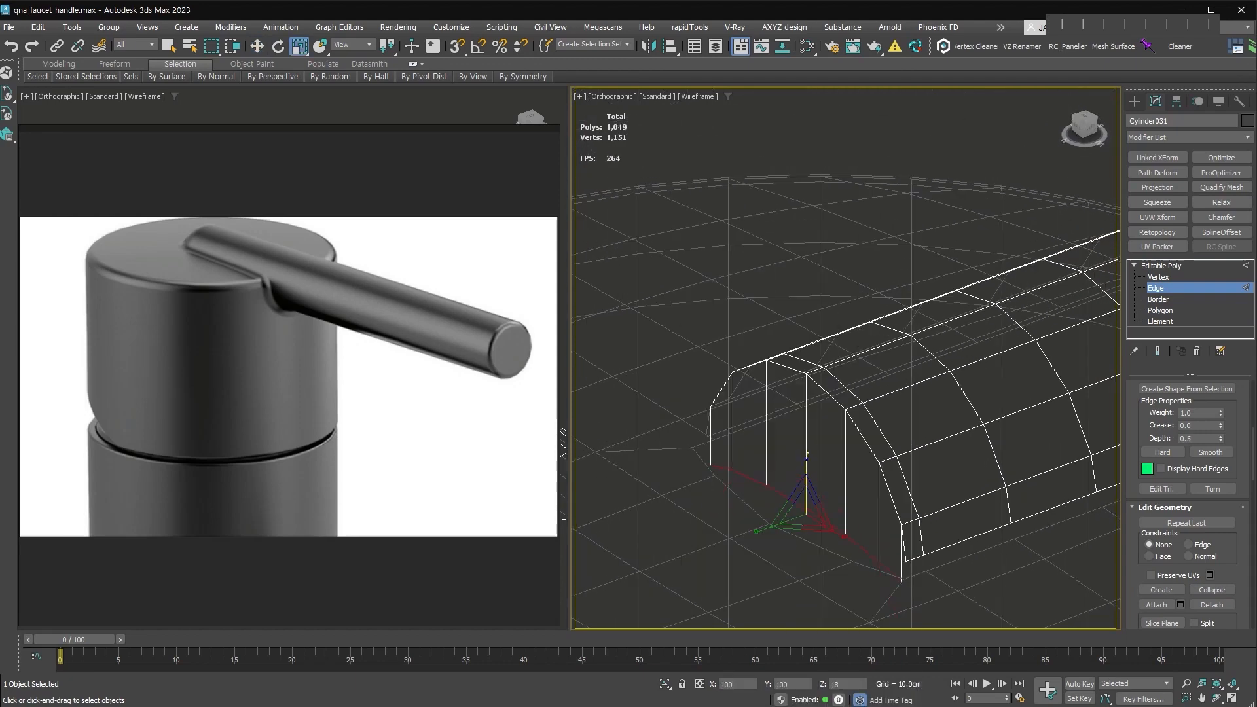
Snap the flattened edges to the height of the lever's lower corner vertices and target-weld the corner vertices on both sides.
key("w")
key("s")
left_click_drag(806, 477, 904, 561)
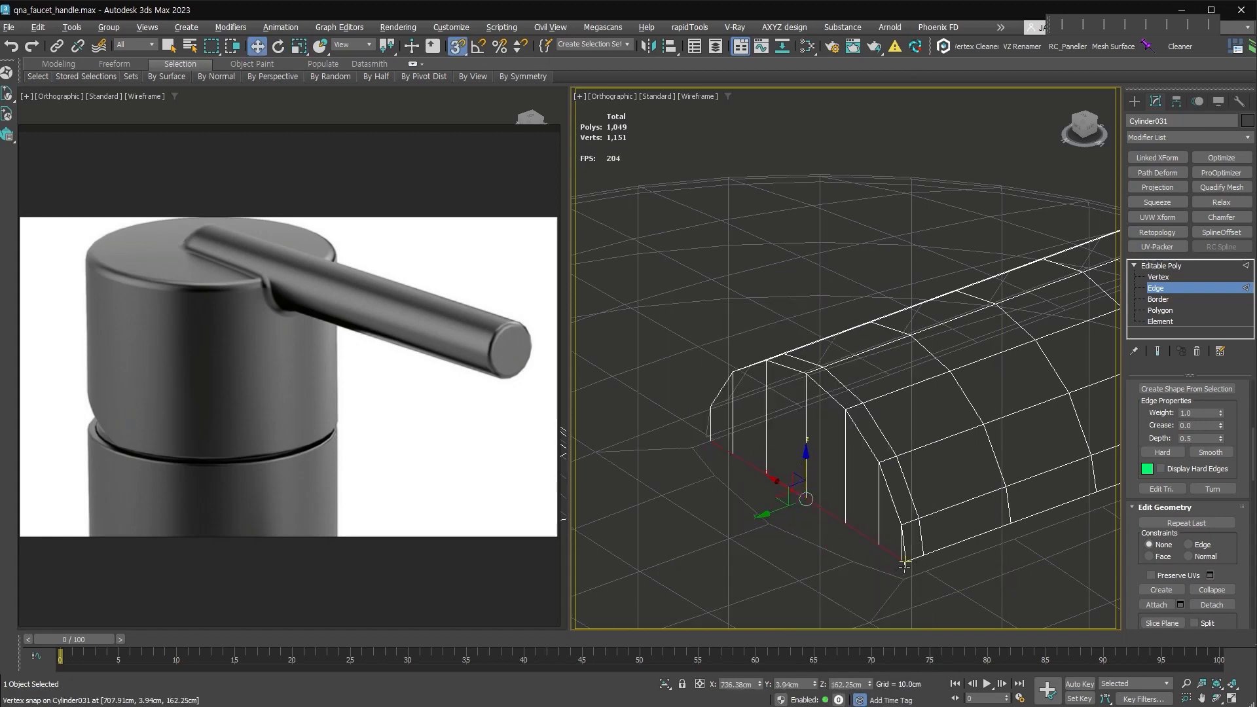
scroll(904, 560, "up", 8)
key("1")
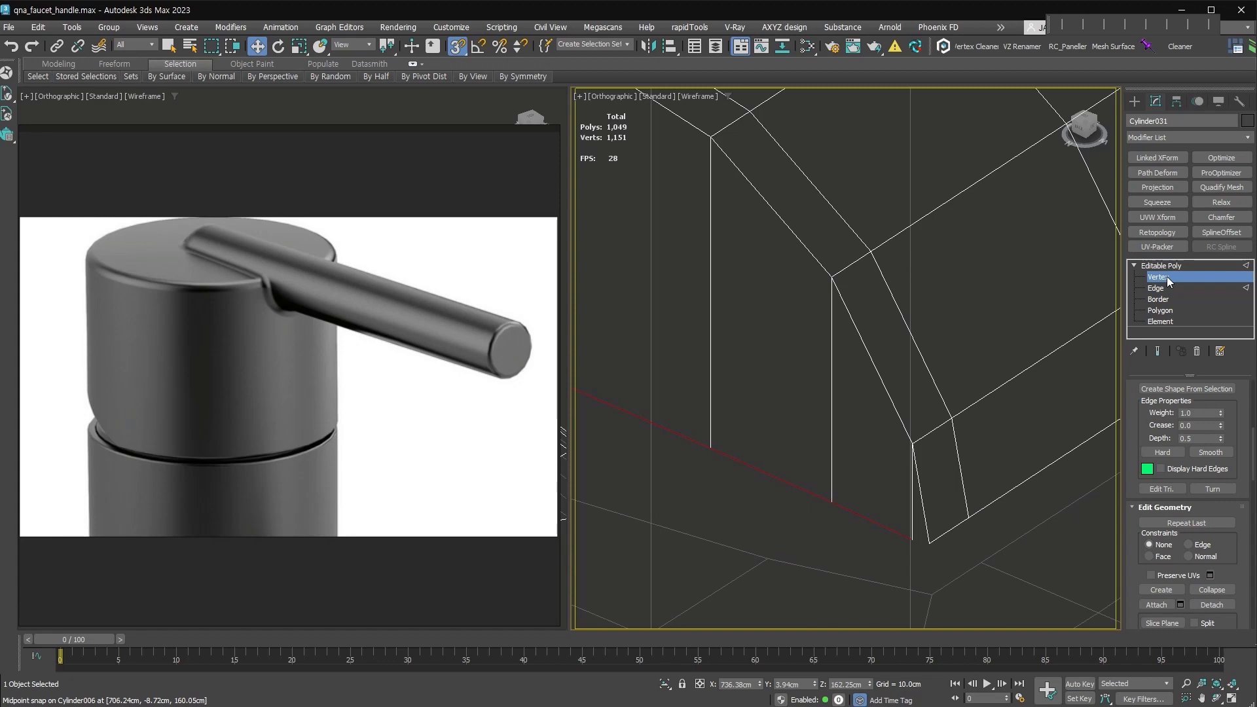
left_click(1226, 520)
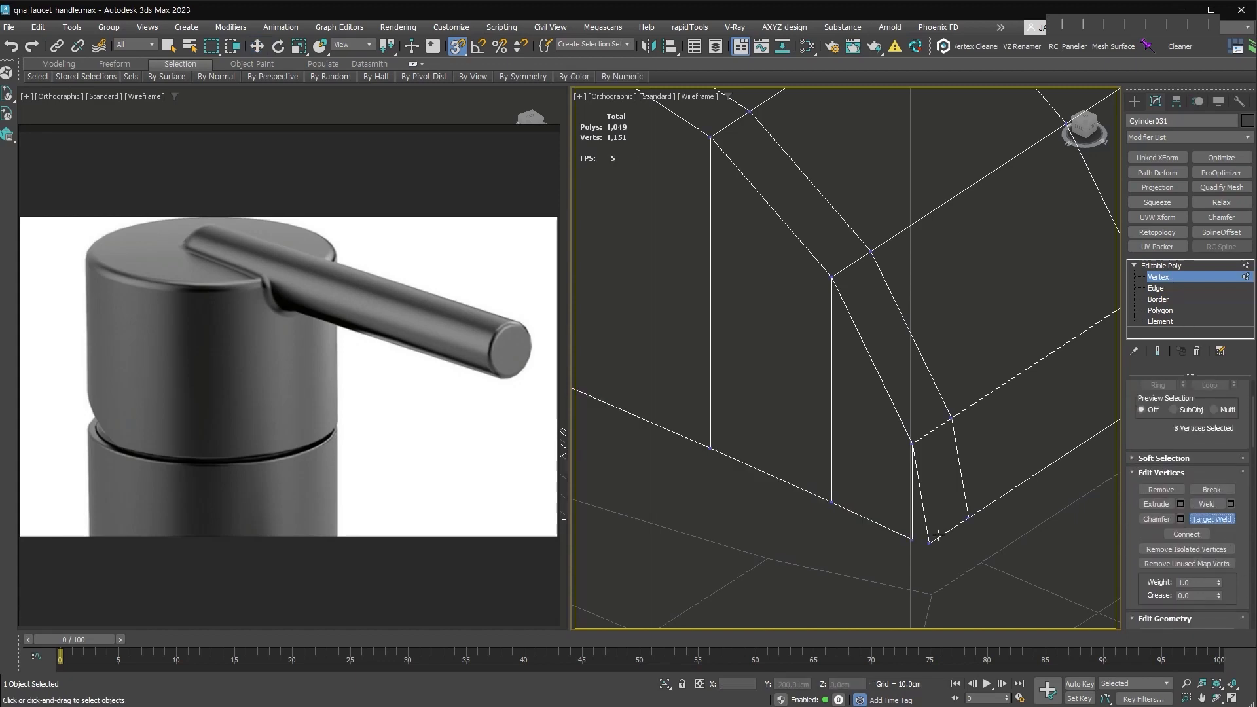
left_click_drag(925, 544, 912, 540)
scroll(763, 421, "down", 5)
key("w")
scroll(796, 462, "down", 2)
scroll(817, 485, "down", 3)
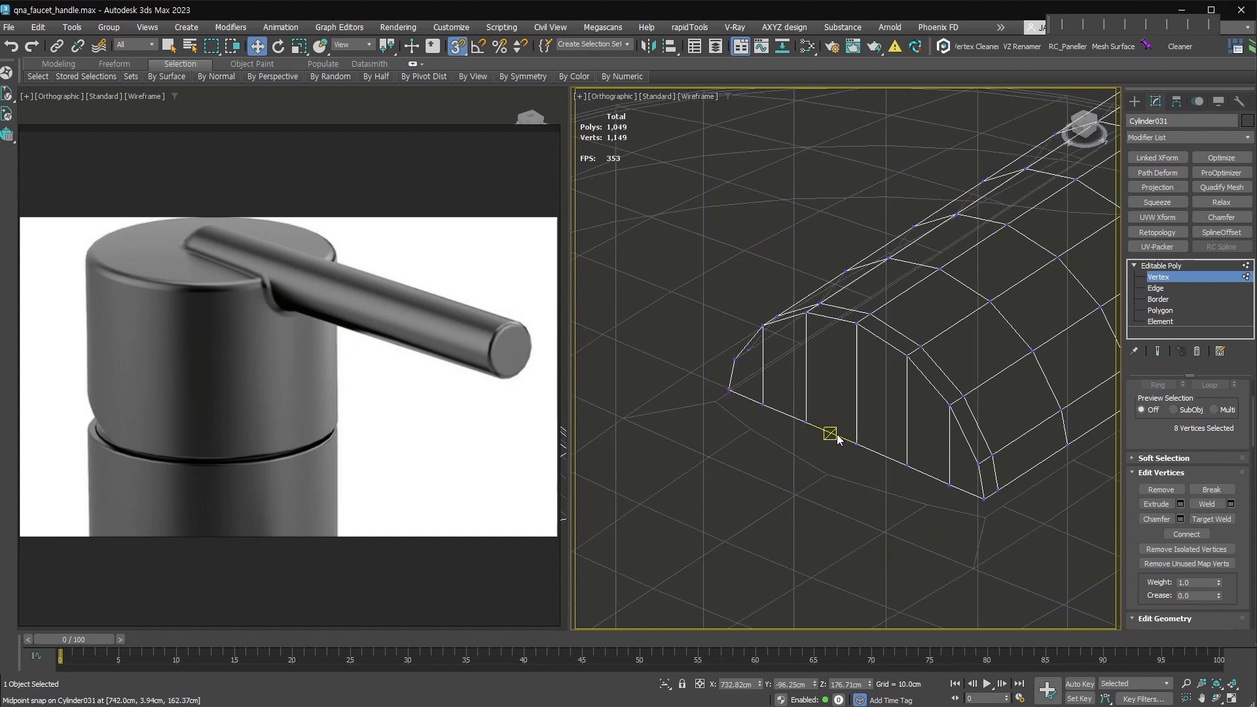
Raise the two middle edges along the base of the lever's end face.
left_click(856, 445)
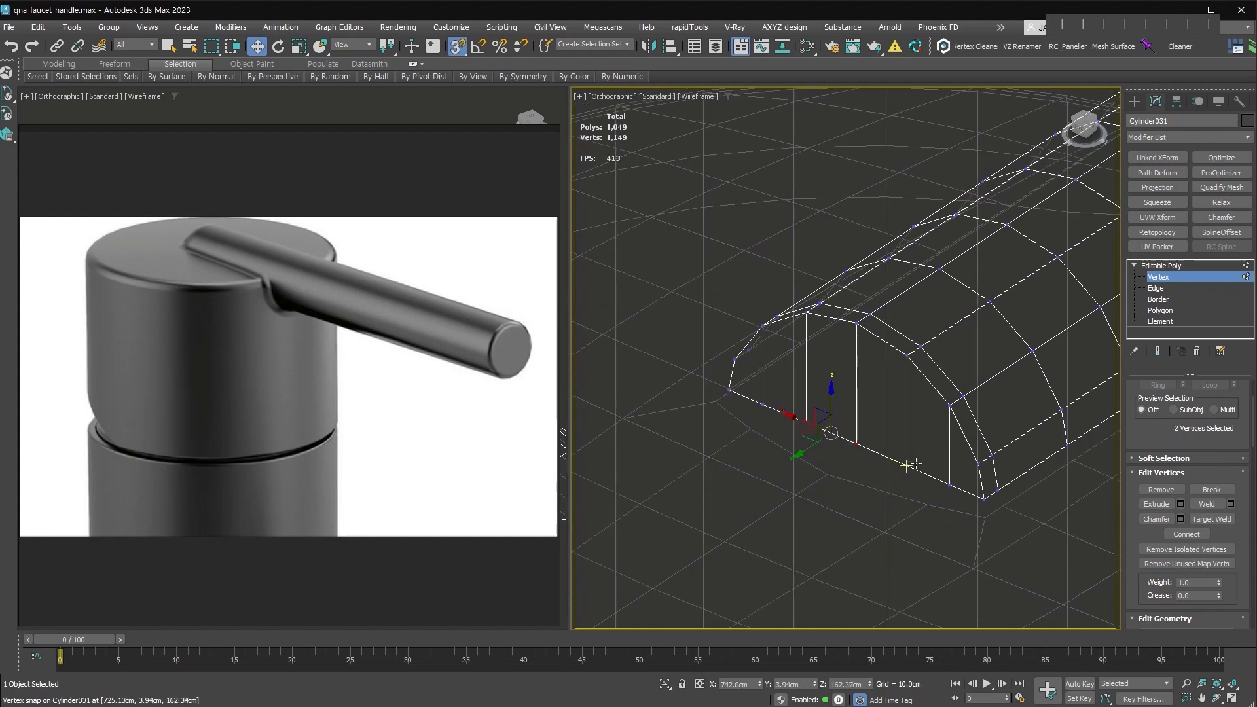
middle_click_drag(907, 462, 899, 453, "alt")
key("2")
middle_click_drag(867, 362, 873, 396, "alt")
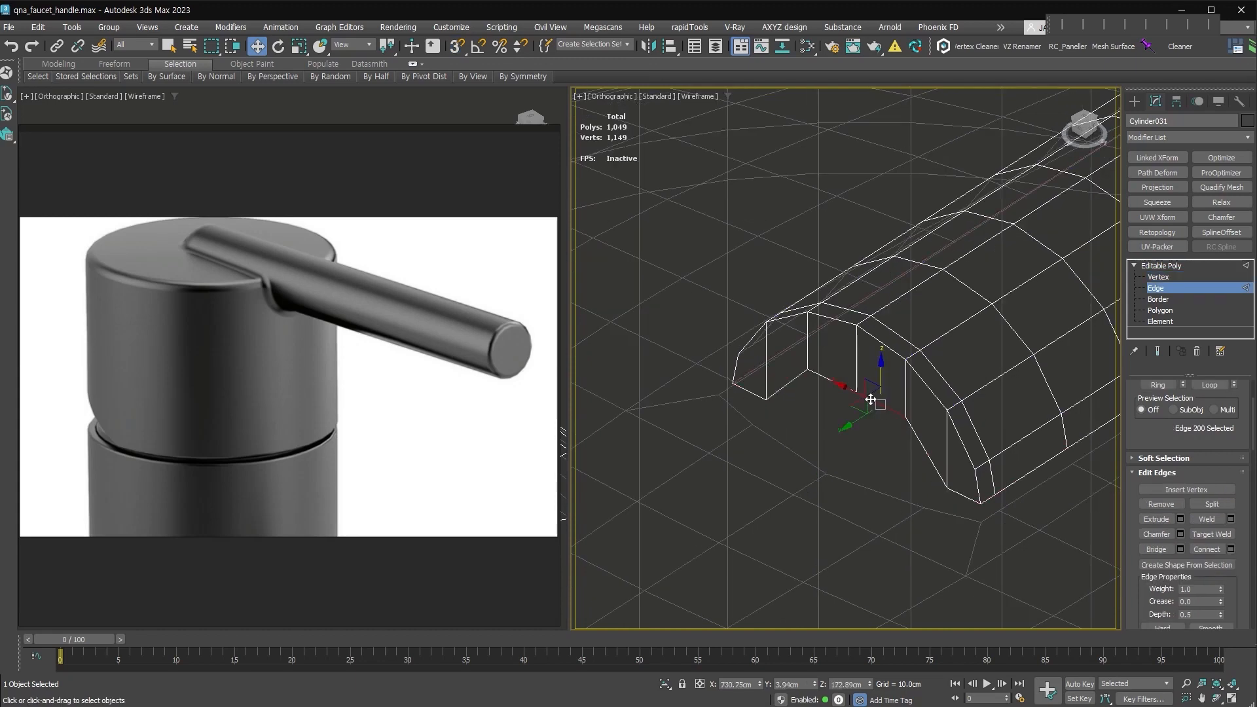
Extrude the raised middle edges down to the base line with vertex snapping and target-weld their outer vertices to the neighbouring ones.
left_click_drag(857, 375, 942, 481)
key("s")
key("1")
key("ctrl+w")
left_click(945, 488)
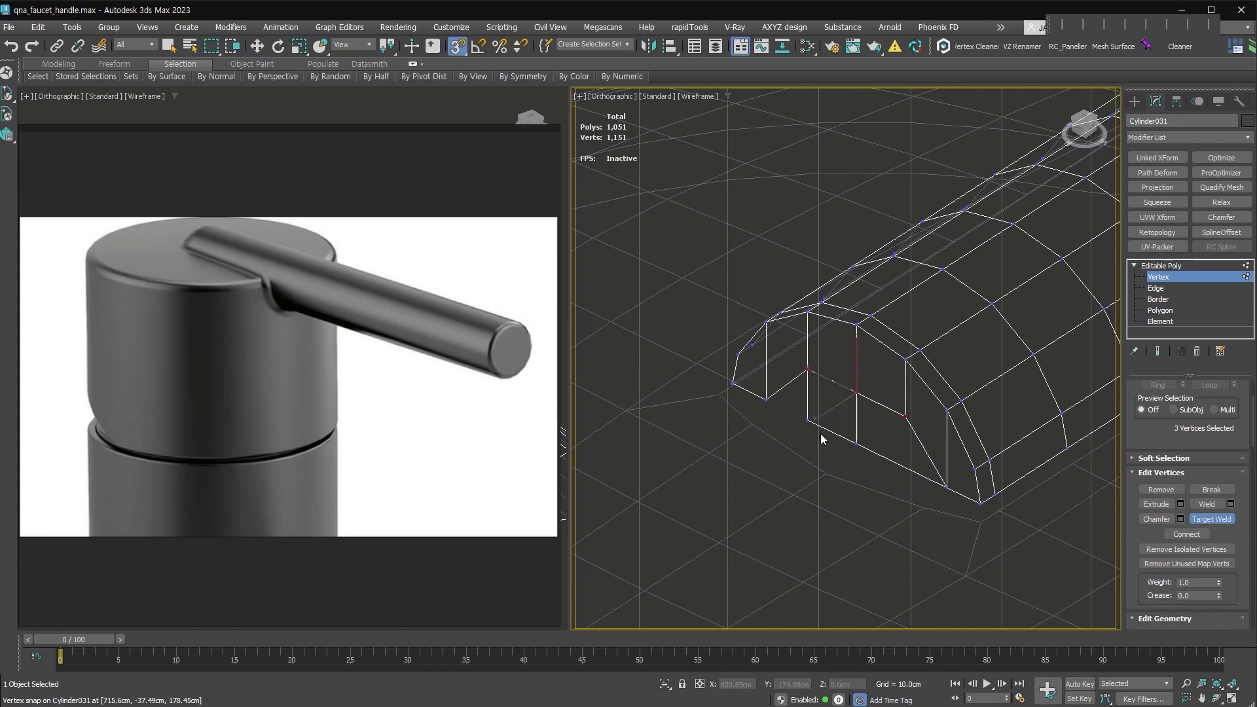
left_click(807, 420)
left_click(766, 399)
key("w")
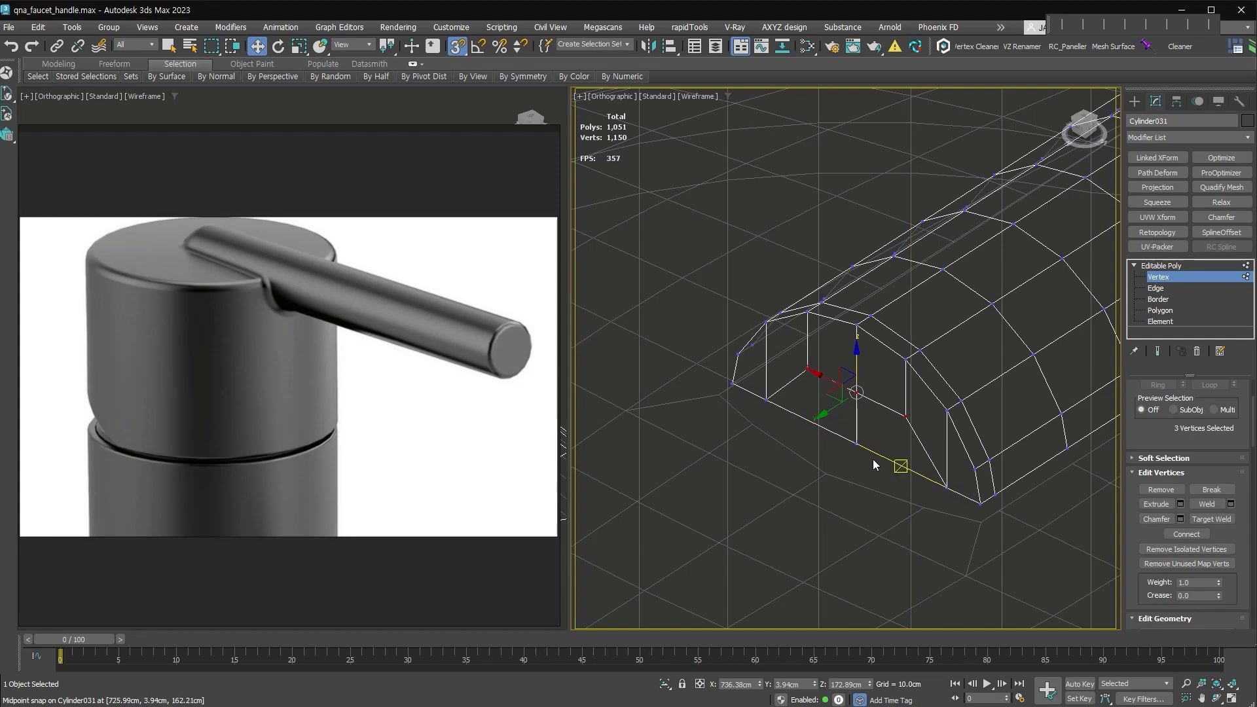
Push the two lower centre polygons on the lever's end outward and adjust their side vertices to follow the cutout's rounded end.
key("4")
left_click(885, 439)
left_click(841, 424, "ctrl")
middle_click_drag(841, 424, 778, 420, "alt")
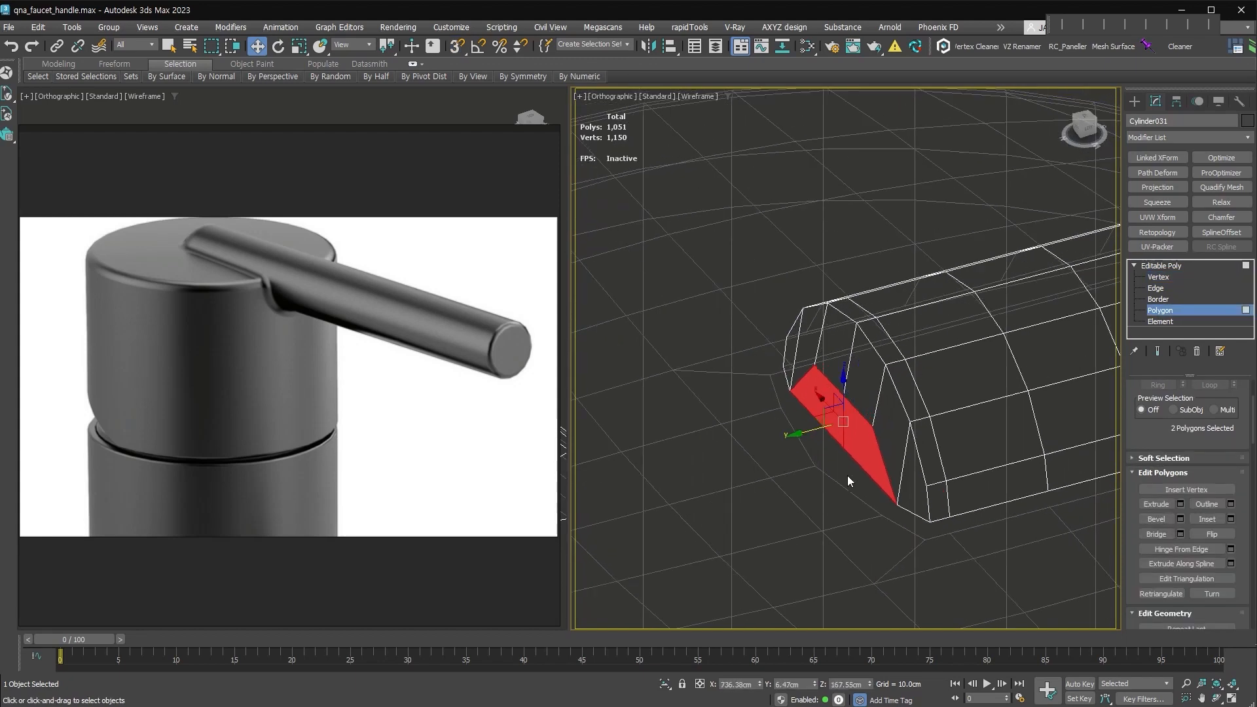
key("1")
middle_click_drag(799, 435, 934, 430, "alt")
left_click(844, 426)
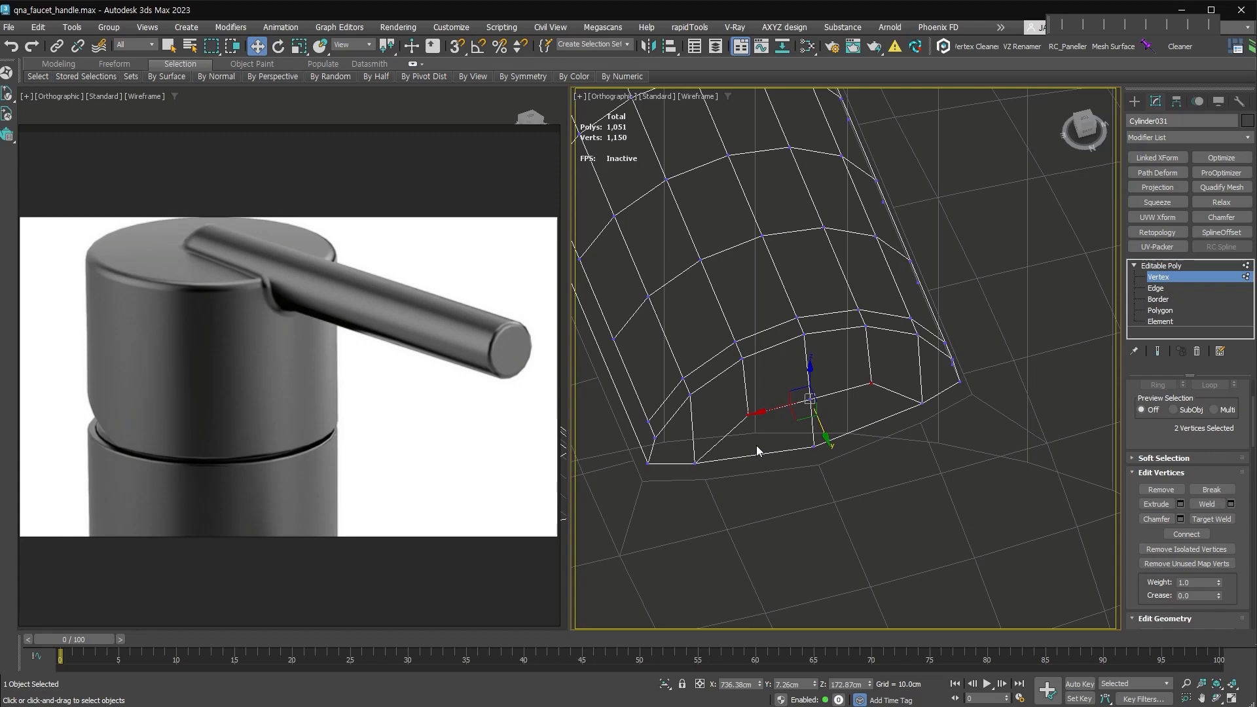
Scale the two base vertices beside the end face's centre under the Edge constraint, and reset the constraint to None.
left_click(697, 463)
left_click(922, 404, "ctrl")
left_click_drag(1237, 539, 1237, 438)
left_click(1203, 555)
key("r")
left_click_drag(805, 435, 801, 451)
left_click(1163, 554)
left_click(994, 454)
middle_click_drag(995, 458, 898, 444, "alt")
key("1")
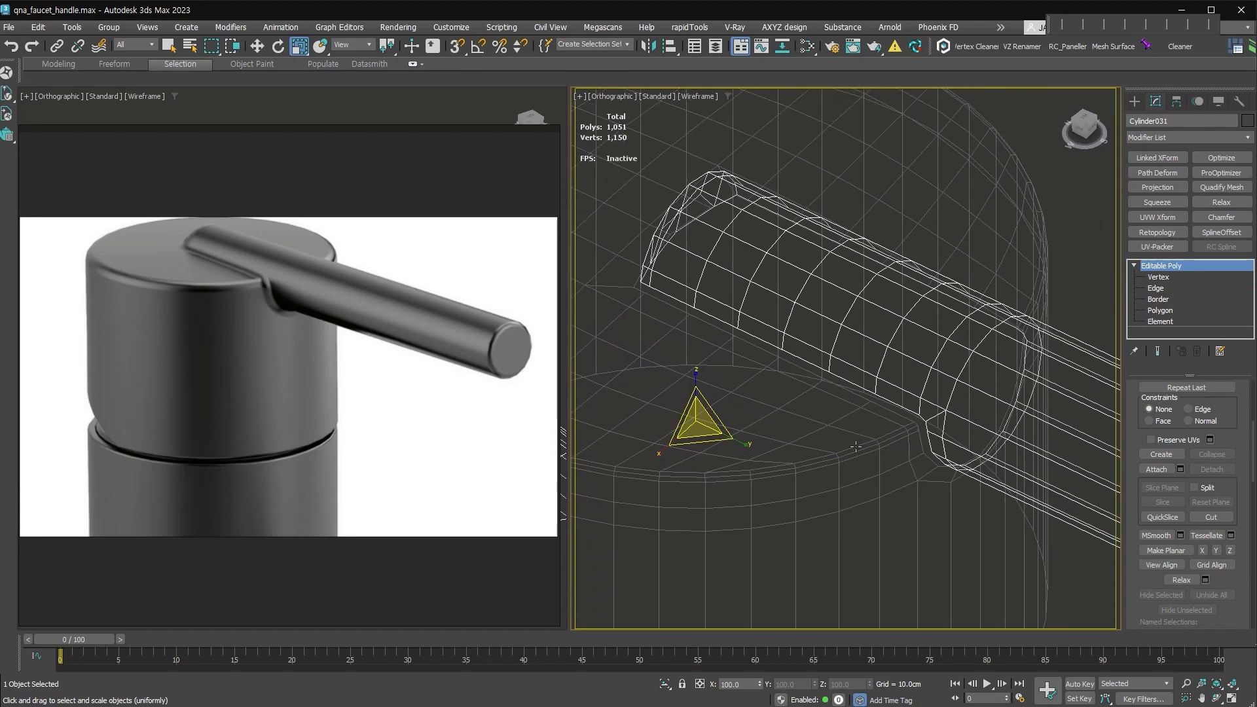
Add a Symmetry modifier to the round body, mirrored on the X axis with Flip enabled.
left_click(918, 504)
scroll(918, 504, "down", 2)
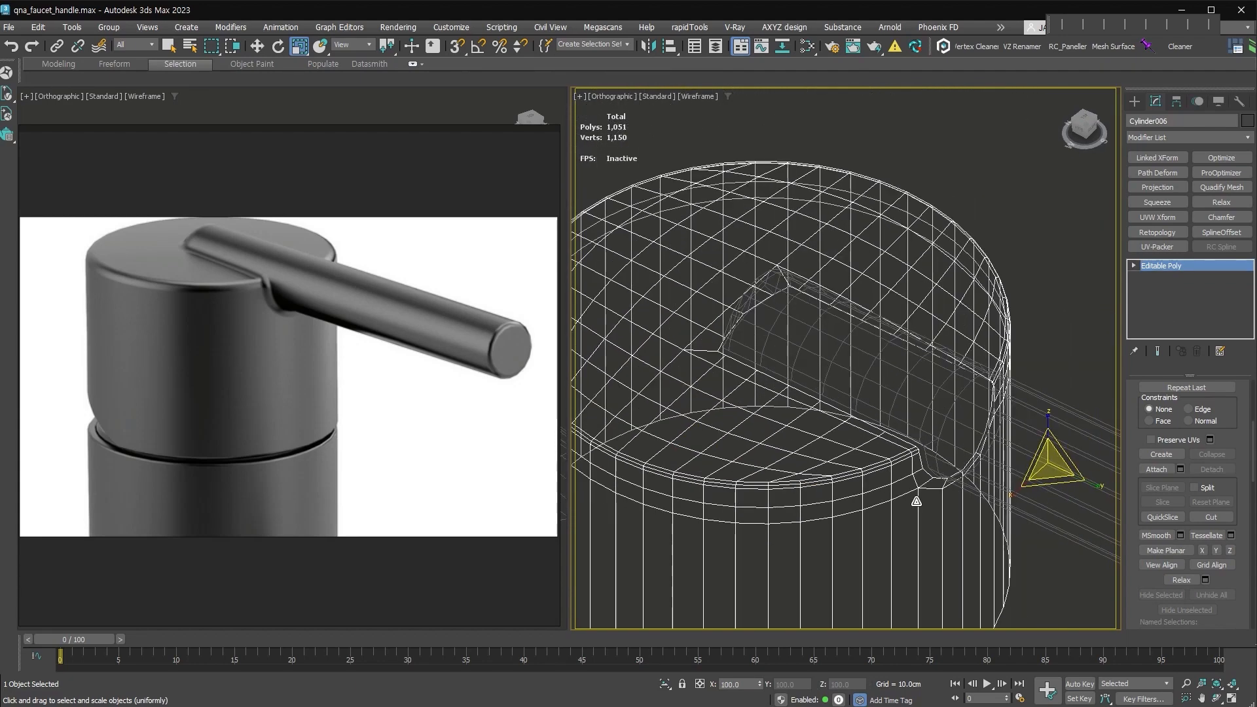
key("alt+s")
left_click(1176, 428)
left_click(1196, 429)
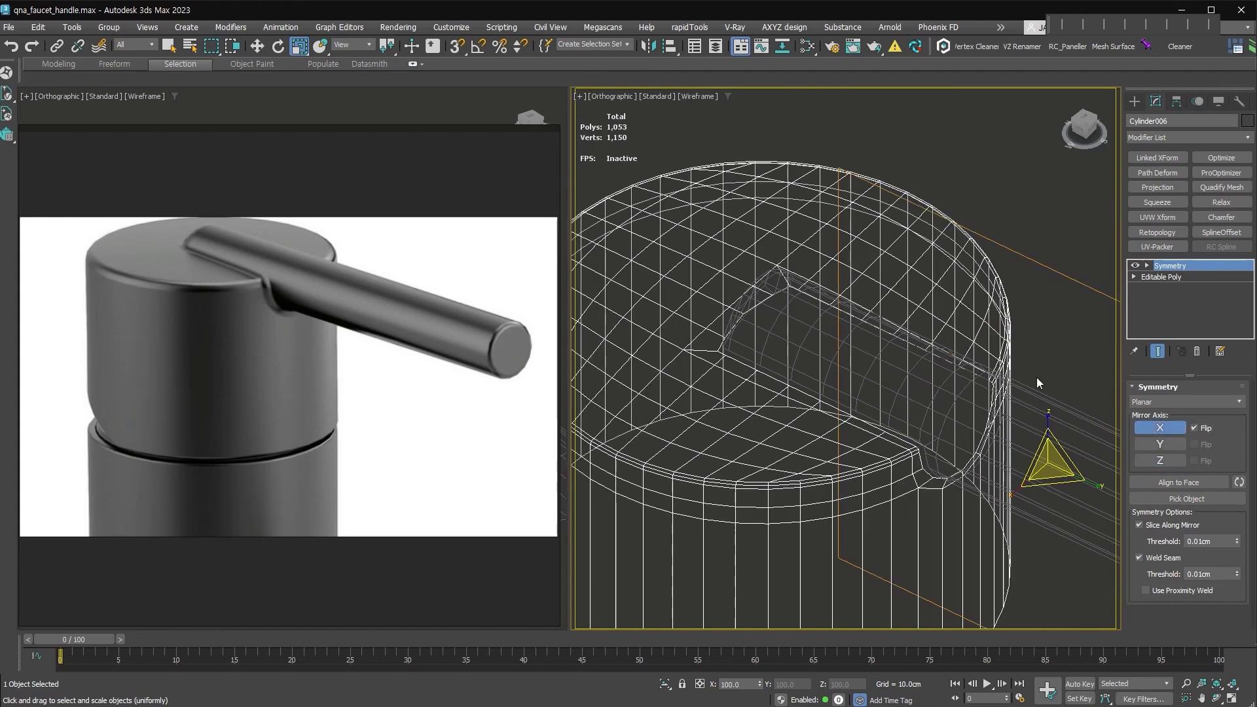
Add a Symmetry modifier to the lever, mirrored on the X axis with Flip enabled.
left_click(991, 427)
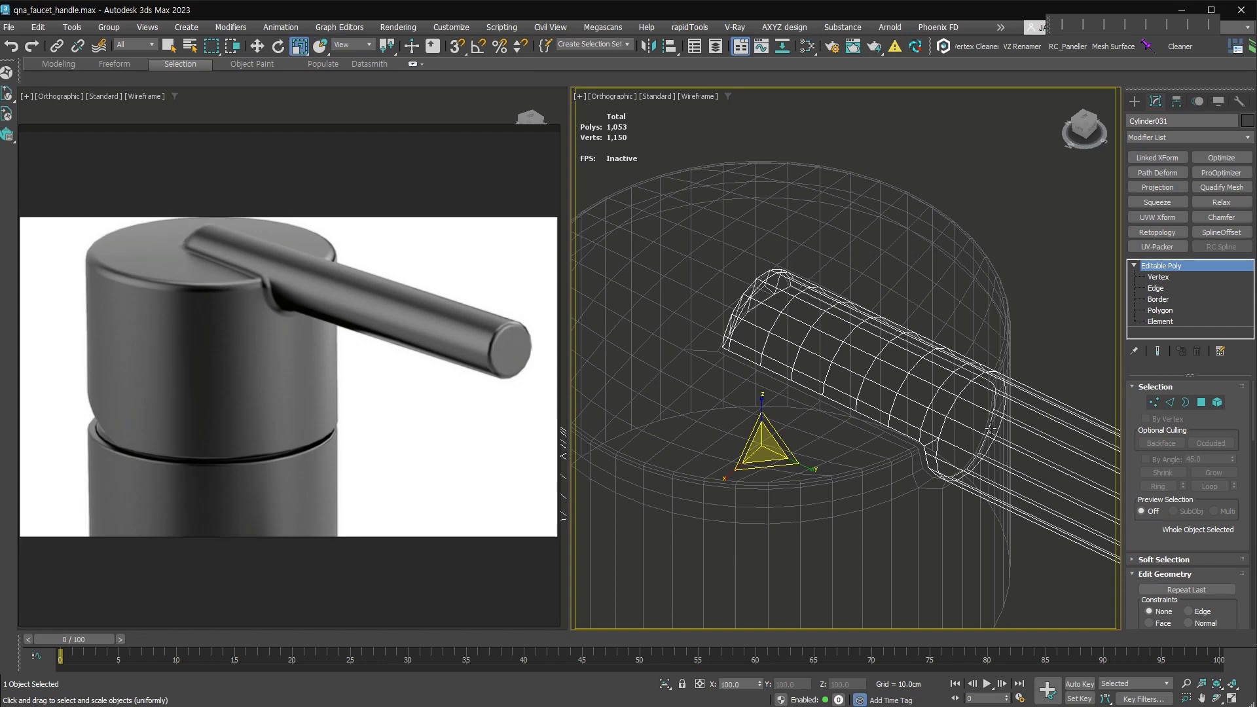
key("alt+s")
left_click(1166, 429)
left_click(1196, 428)
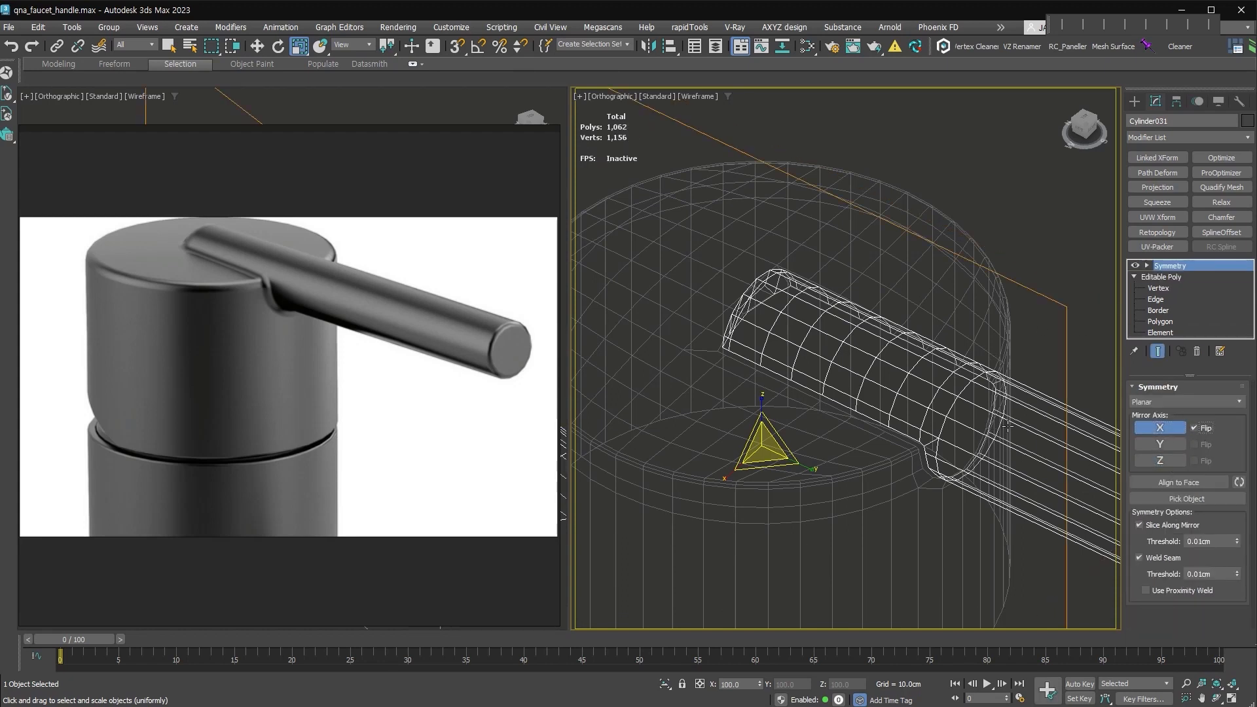
Attach the lever to the round body so both form one editable poly.
left_click(874, 476)
scroll(1156, 533, "down", 5)
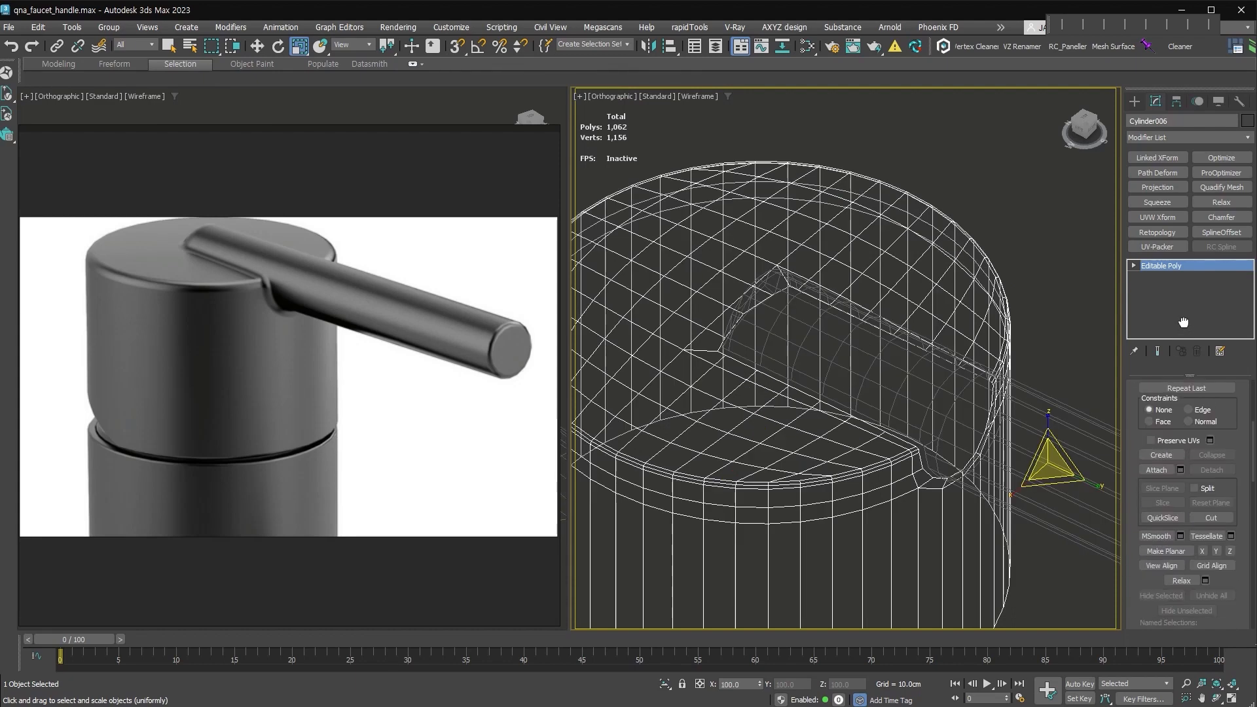
key("w")
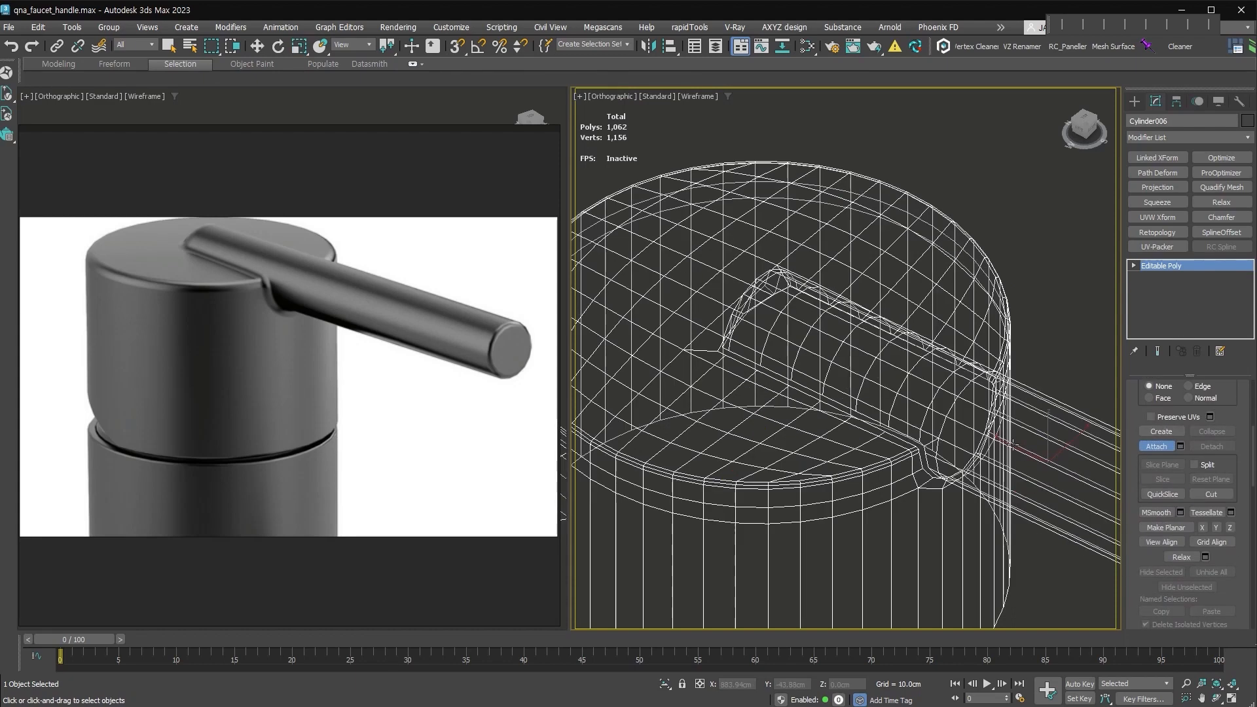
left_click(1134, 266)
left_click(1165, 300)
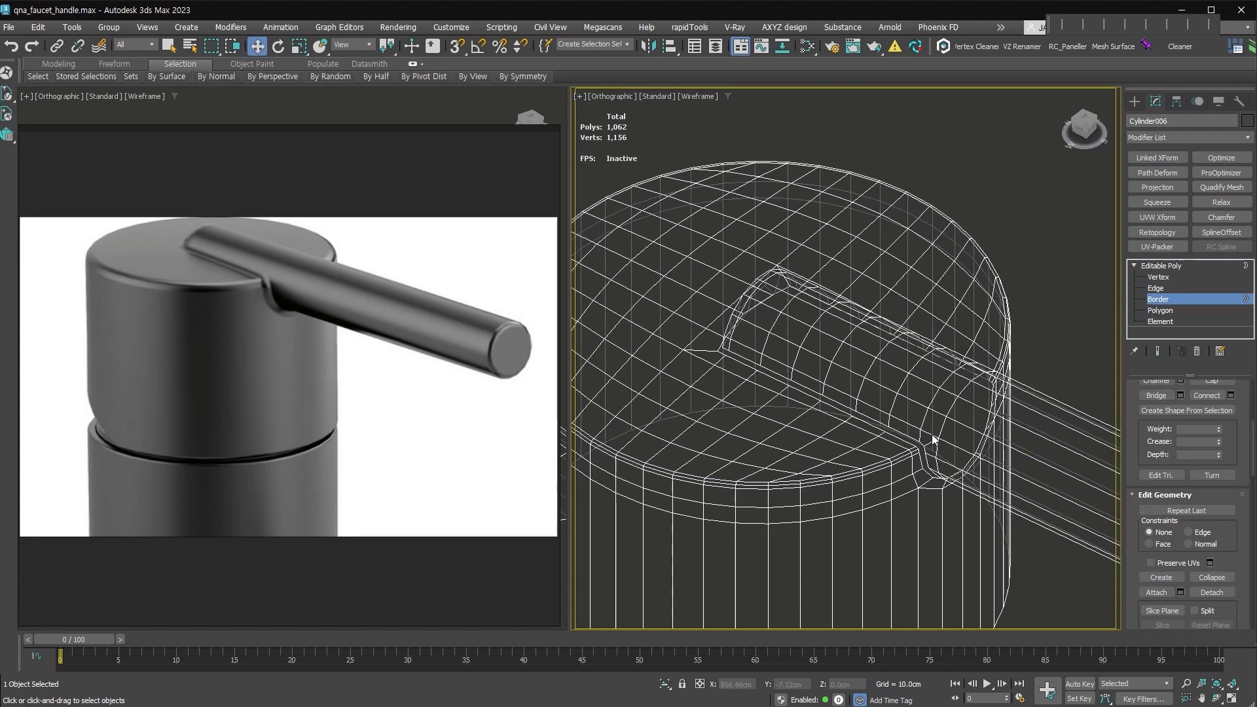
left_click(920, 452)
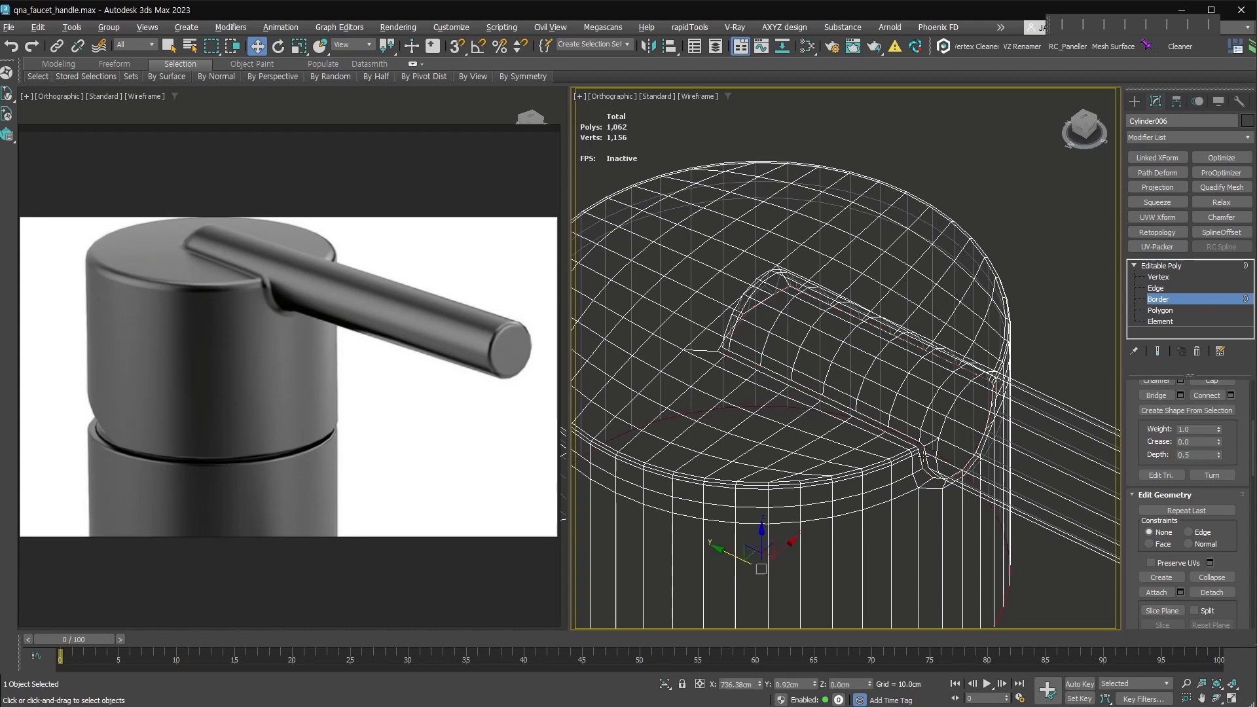
key("z")
scroll(1060, 506, "down", 2)
scroll(1171, 463, "up", 2)
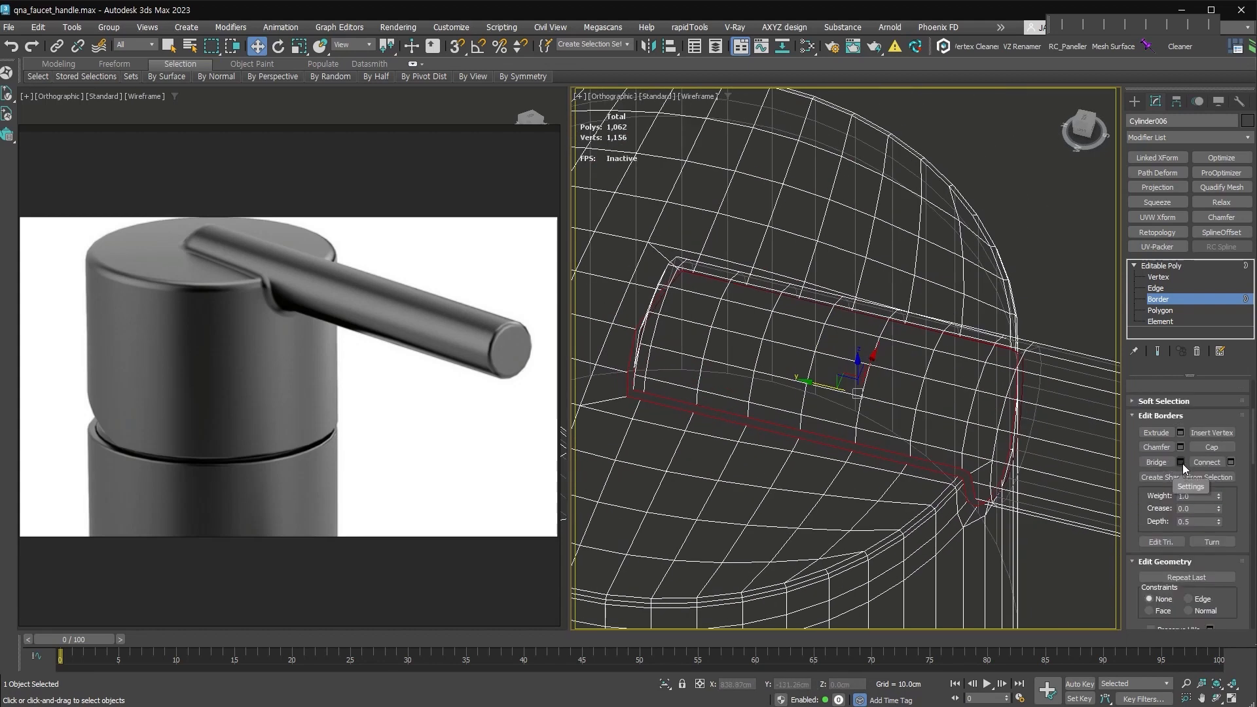
left_click(1180, 463)
middle_click_drag(807, 485, 903, 506, "alt")
scroll(907, 505, "up", 4)
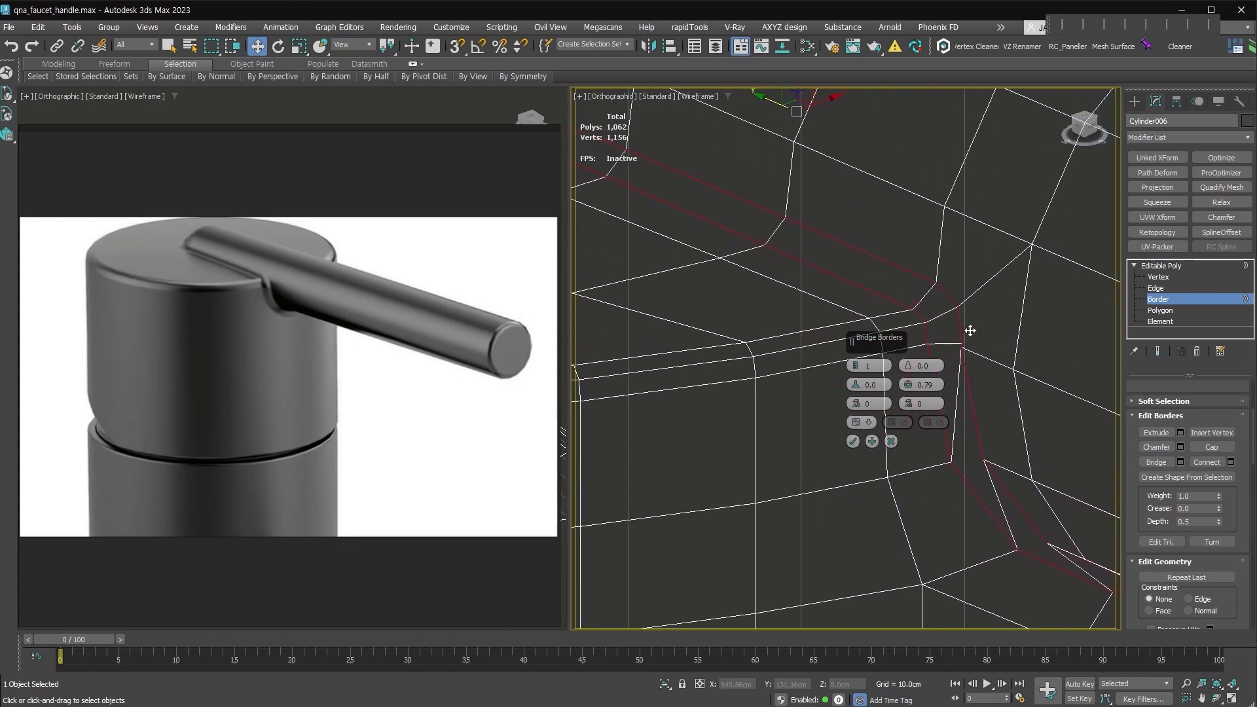
key("Escape")
Remove the surplus border vertex beside the rim corner on both sides of the lever so the two open borders match.
scroll(1102, 309, "up", 2)
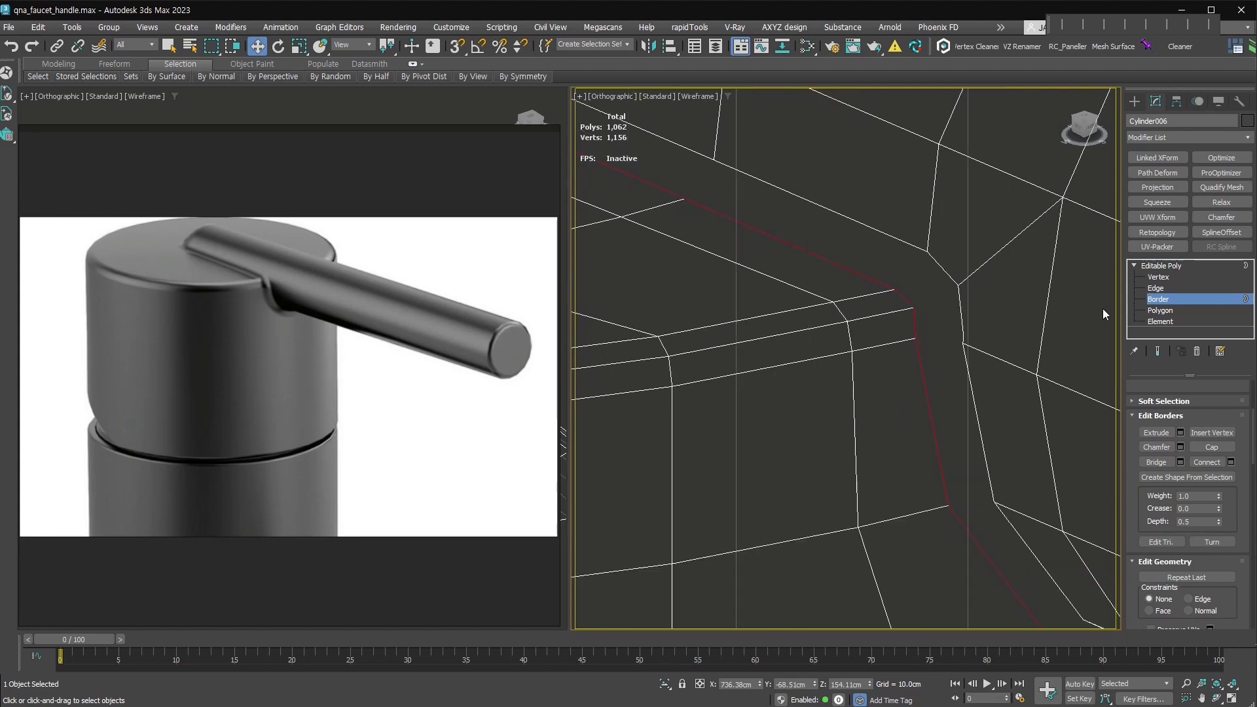
left_click(1157, 288)
left_click(1159, 277)
scroll(966, 339, "up", 3)
left_click(961, 335)
key("BackSpace")
scroll(949, 453, "down", 5)
middle_click_drag(947, 431, 836, 421, "alt")
scroll(960, 419, "up", 6)
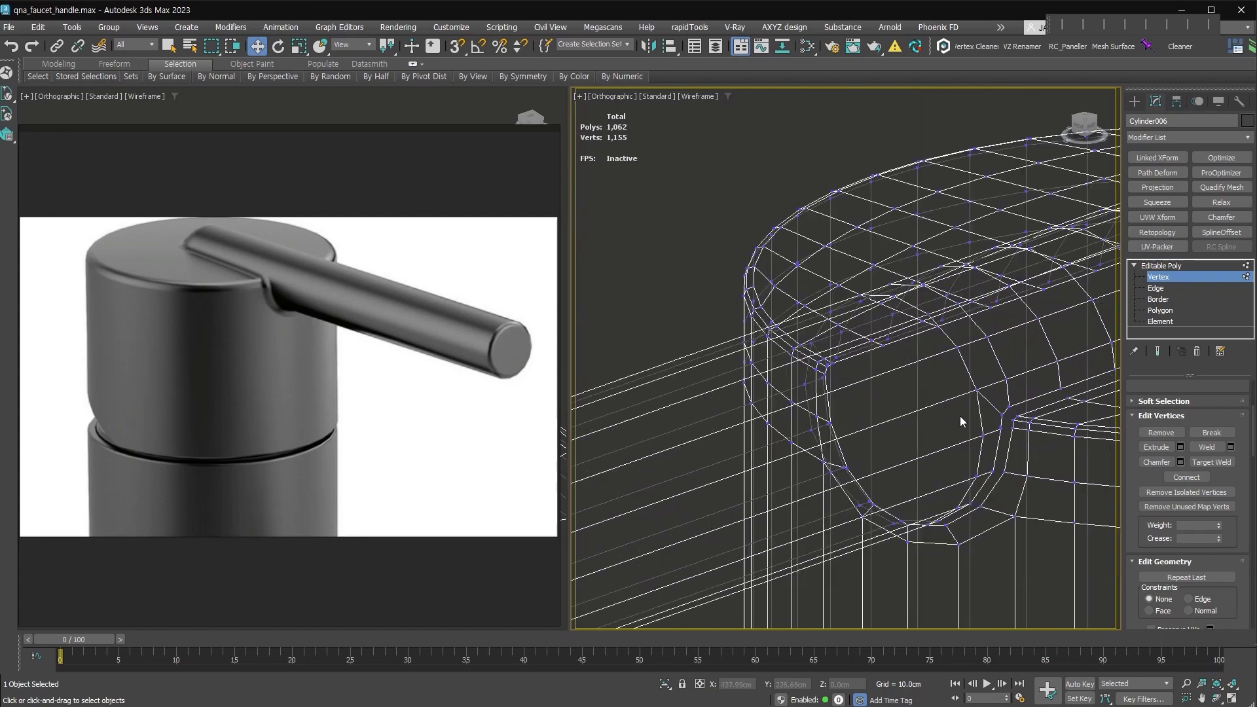
left_click(958, 511)
key("BackSpace")
Bridge the open borders of the lever and the round body with 2 segments.
key("3")
left_click(1009, 436)
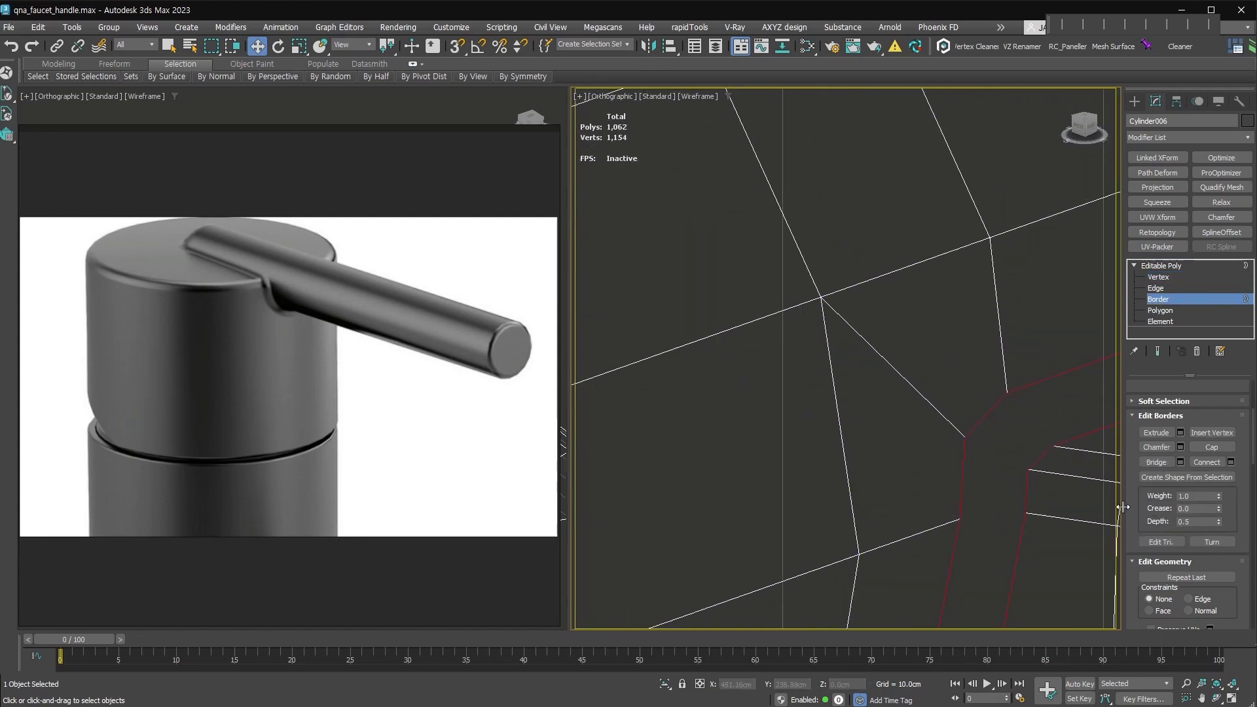
left_click(1181, 462)
scroll(960, 466, "down", 4)
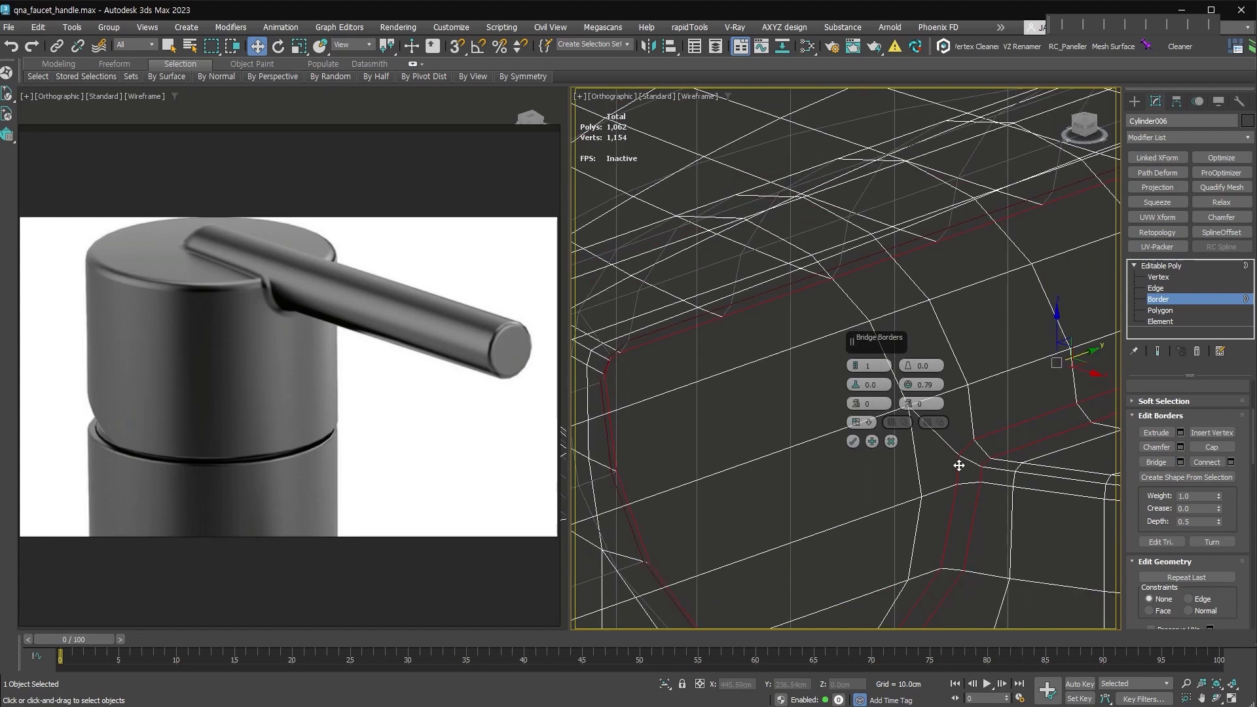
middle_click_drag(955, 483, 809, 360, "alt")
left_click_drag(858, 369, 856, 356)
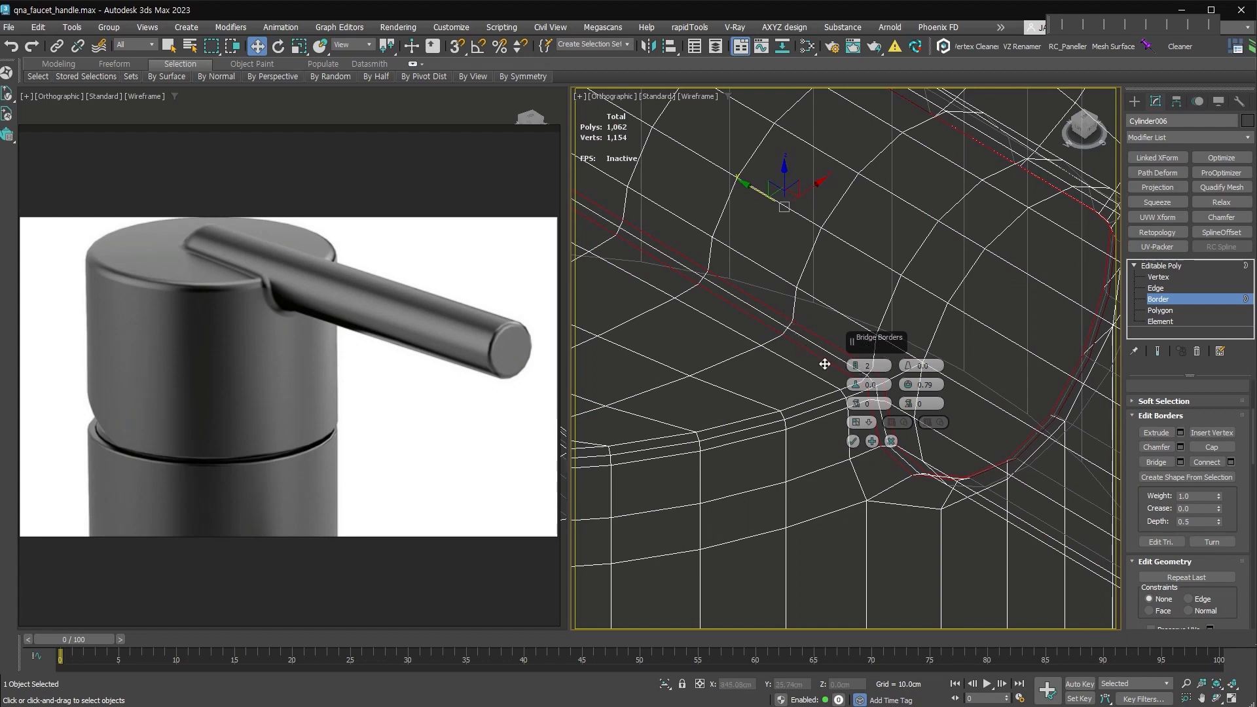
left_click(853, 441)
Push the middle edge loop of the bridged strip inward with a Push modifier at -0.7 cm and collapse it into the mesh.
key("2")
double_click(852, 368)
key("F3")
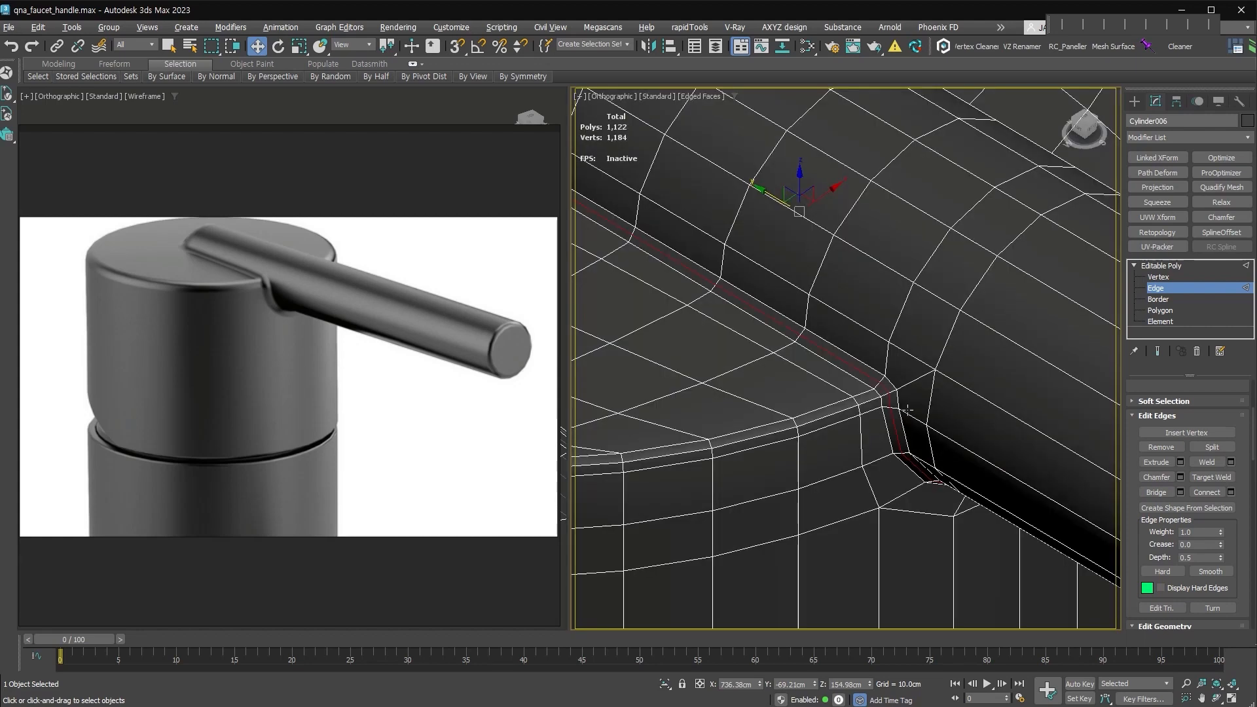
scroll(910, 410, "down", 5)
scroll(872, 422, "up", 8)
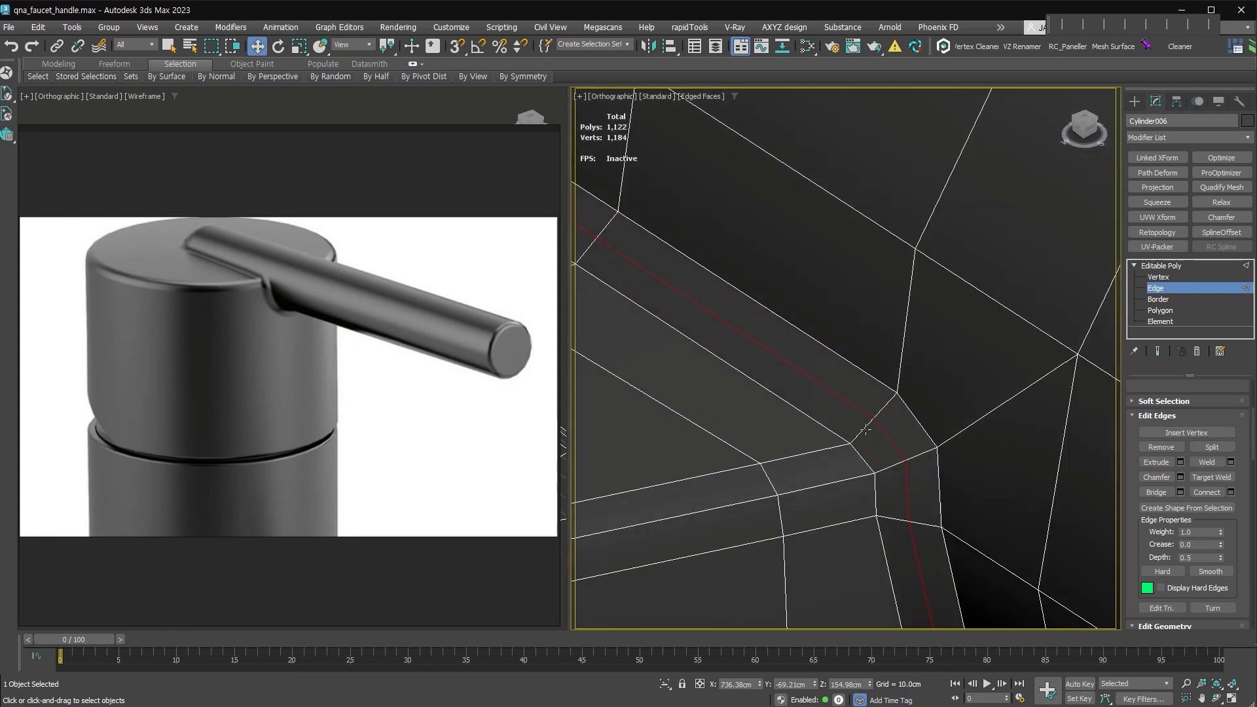
middle_click_drag(954, 452, 873, 340)
scroll(887, 426, "down", 3)
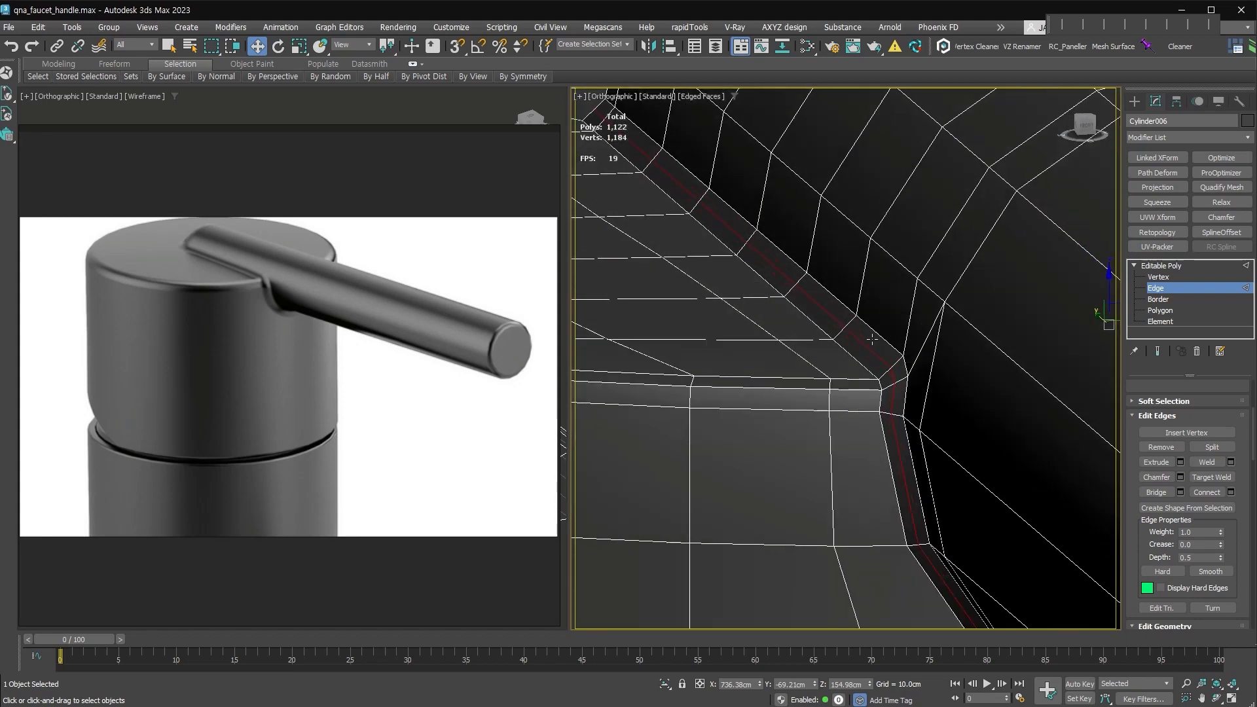
key("shift+p")
left_click_drag(1243, 404, 1238, 408)
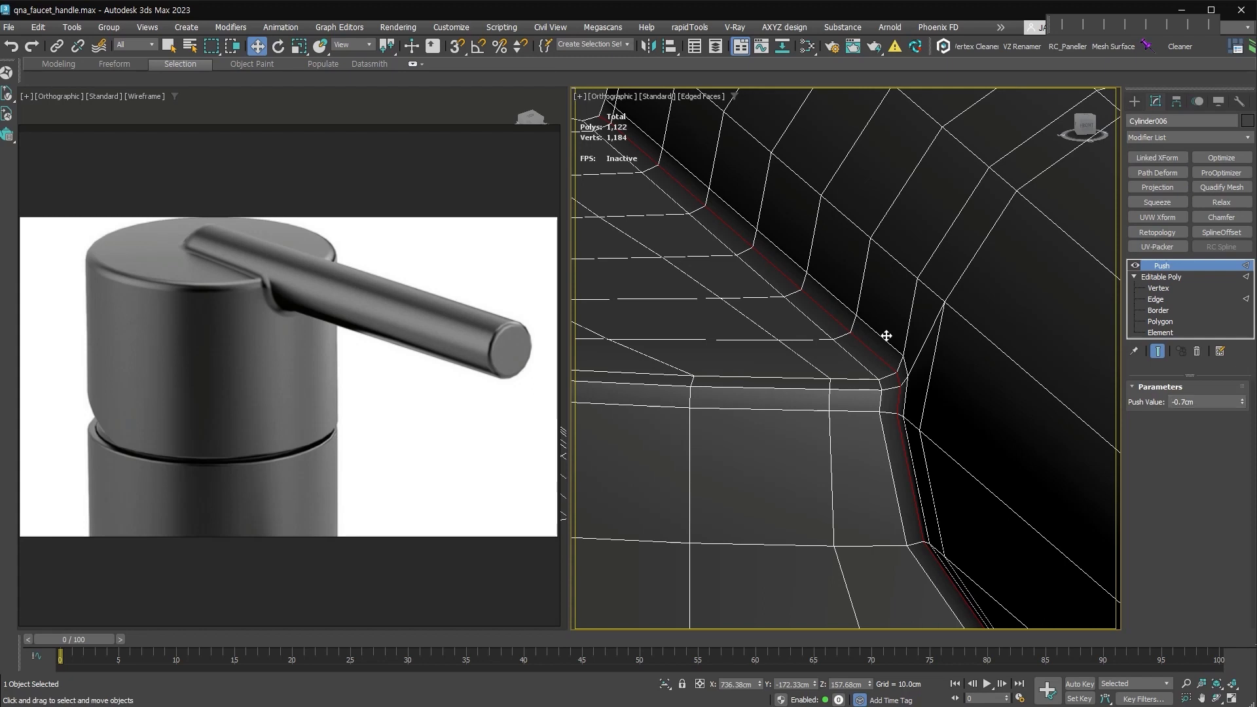
key("alt+c")
left_click(1170, 402)
Chamfer the seam loop by 3.0 cm with type Tri and 3 segments, and remove the two outer loops of the result.
right_click(878, 356)
left_click(751, 459)
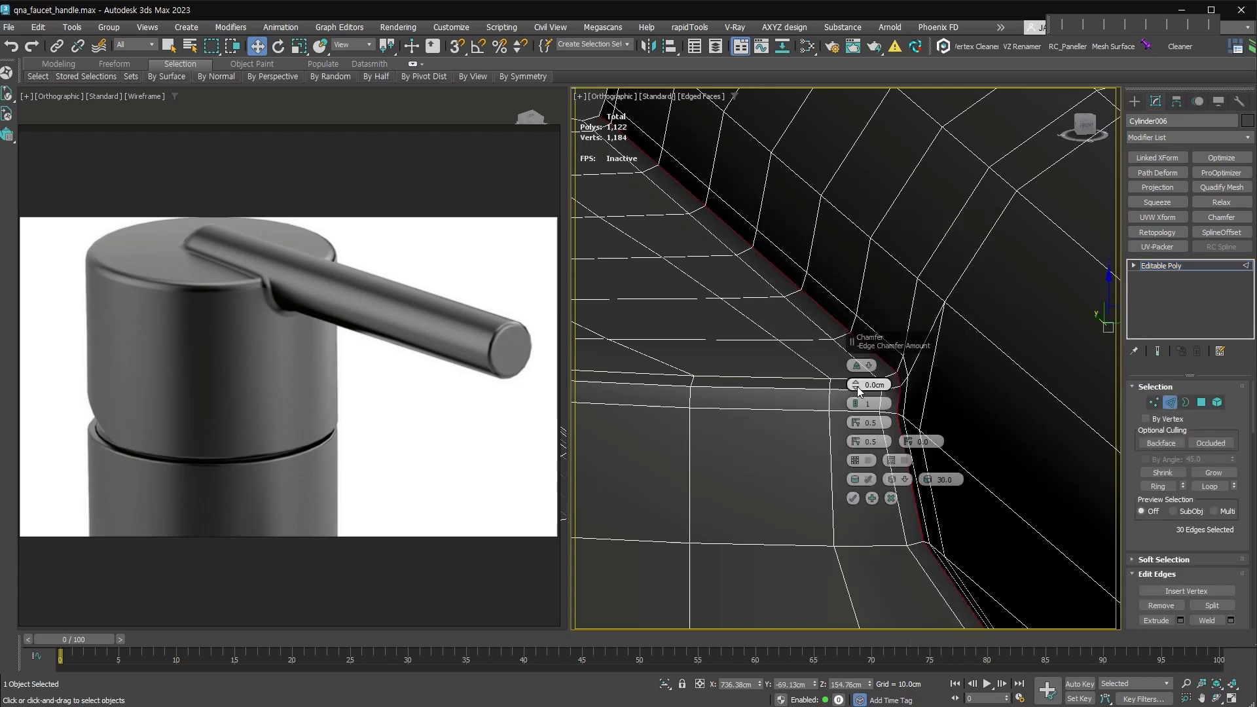
mouse_move(857, 387)
left_mouse_down()
mouse_move(860, 372)
mouse_move(855, 402)
left_mouse_up()
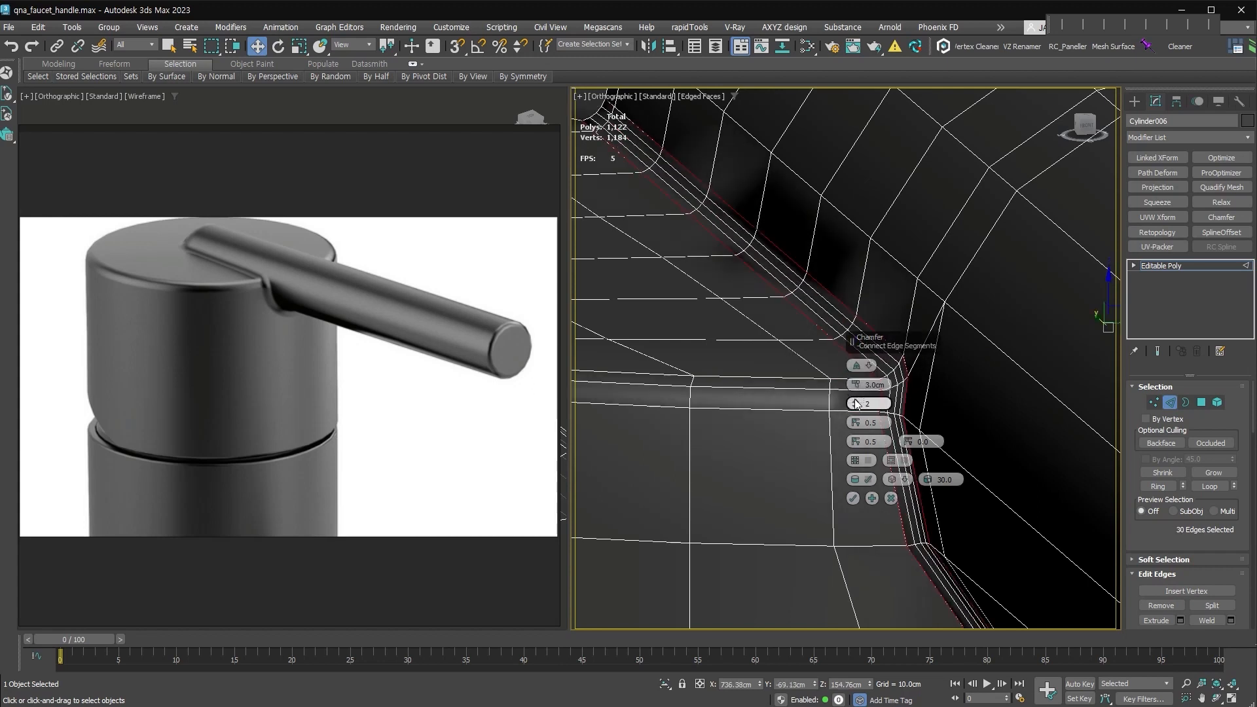
left_click(859, 365)
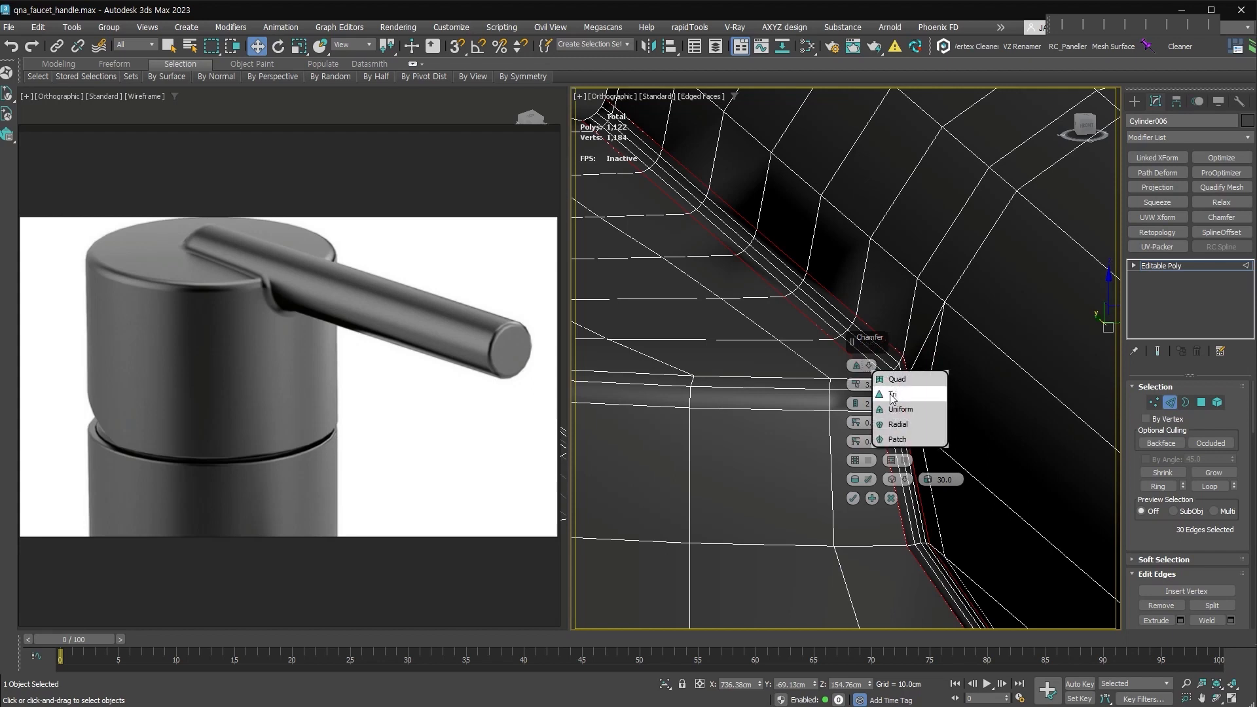
left_click(891, 398)
left_click_drag(855, 404, 856, 400)
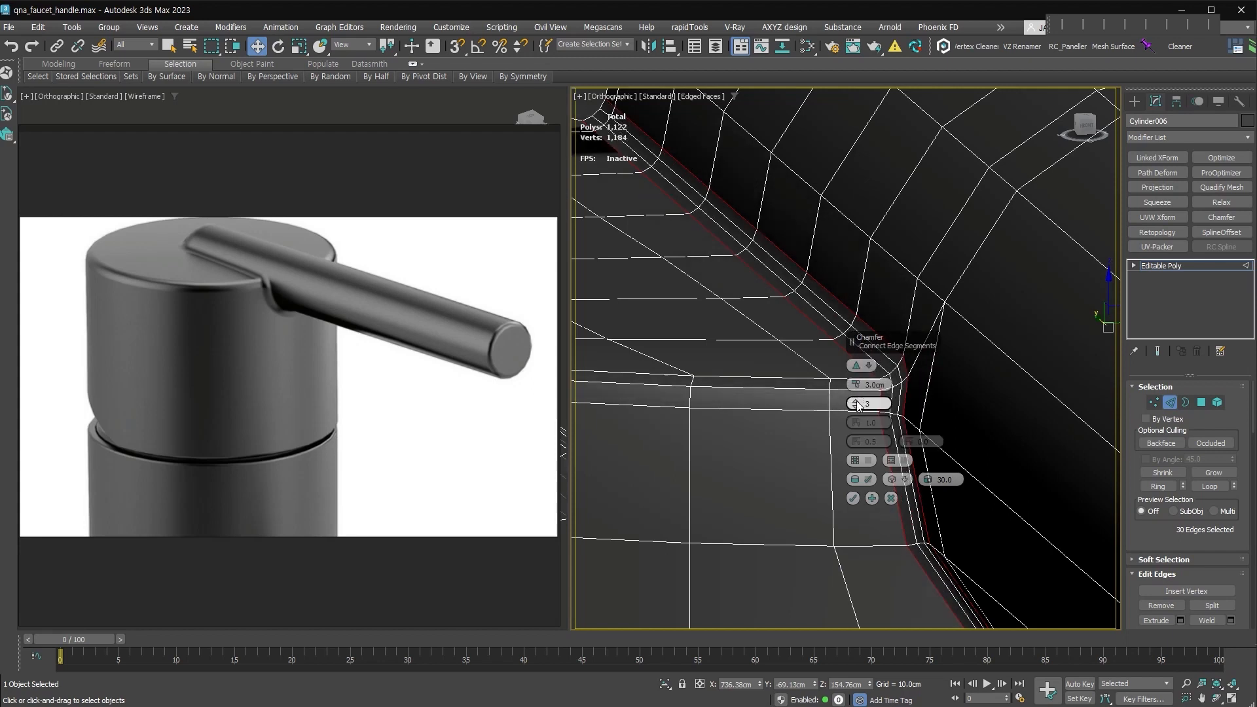
left_click(853, 499)
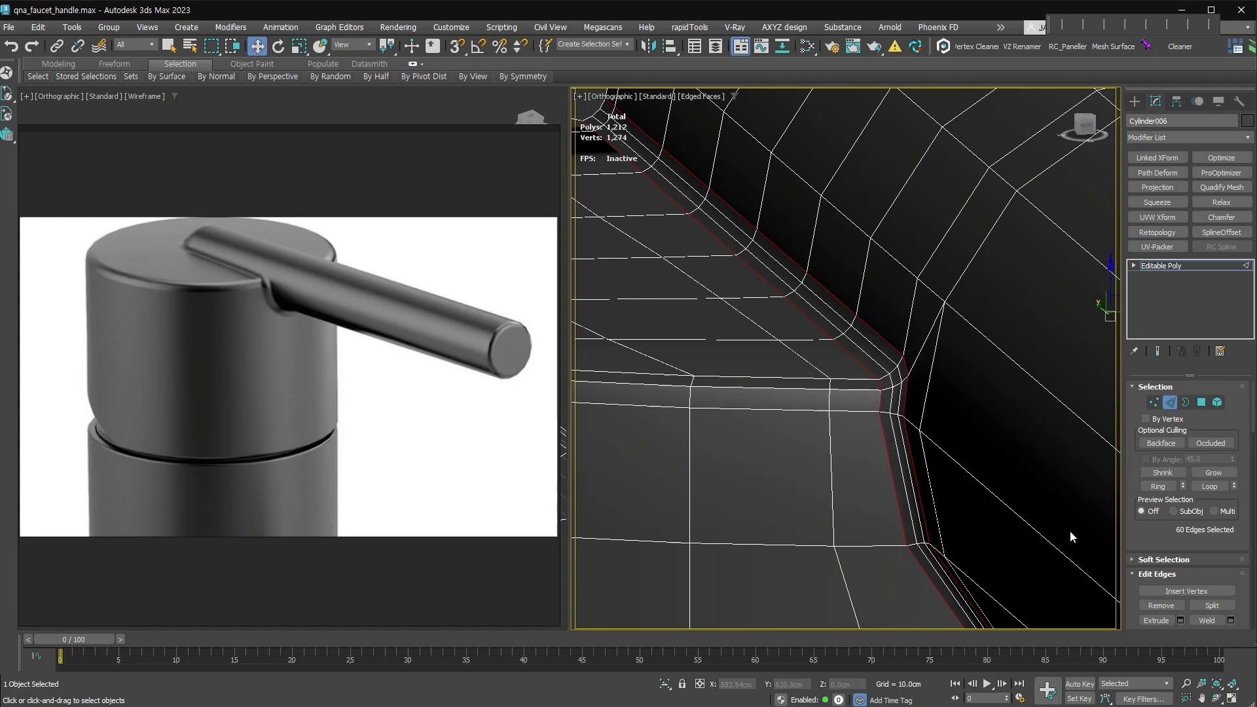
scroll(1153, 524, "down", 3)
left_click(1161, 497)
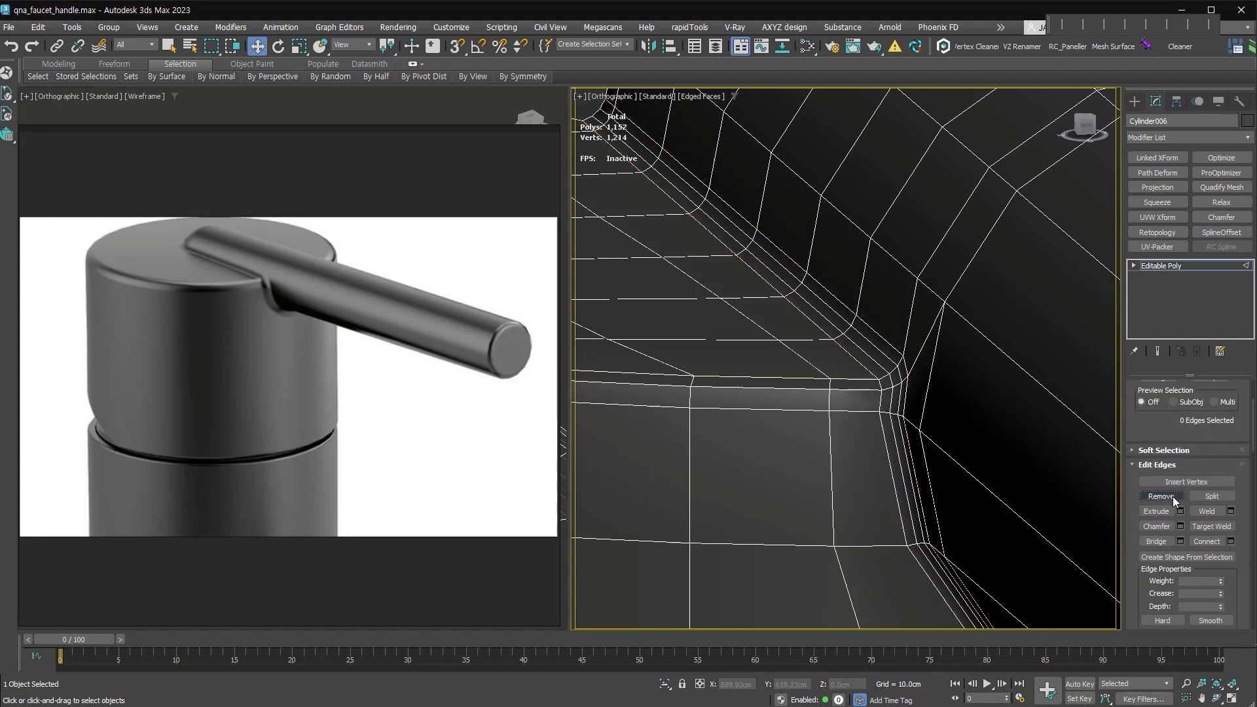
Delete the polygons capping the lever's free end and add a TurboSmooth modifier with 1 iteration to the handle.
middle_click_drag(963, 446, 665, 426, "alt")
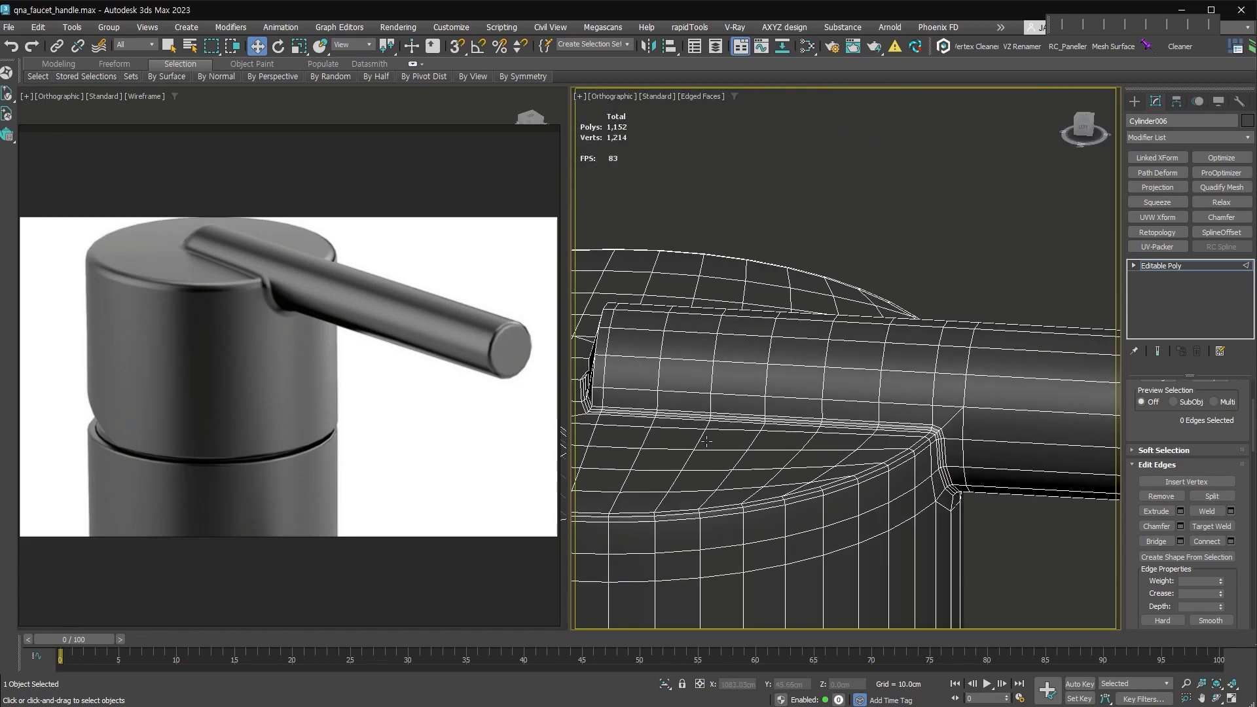
middle_click_drag(929, 505, 843, 372, "alt")
scroll(843, 372, "up", 3)
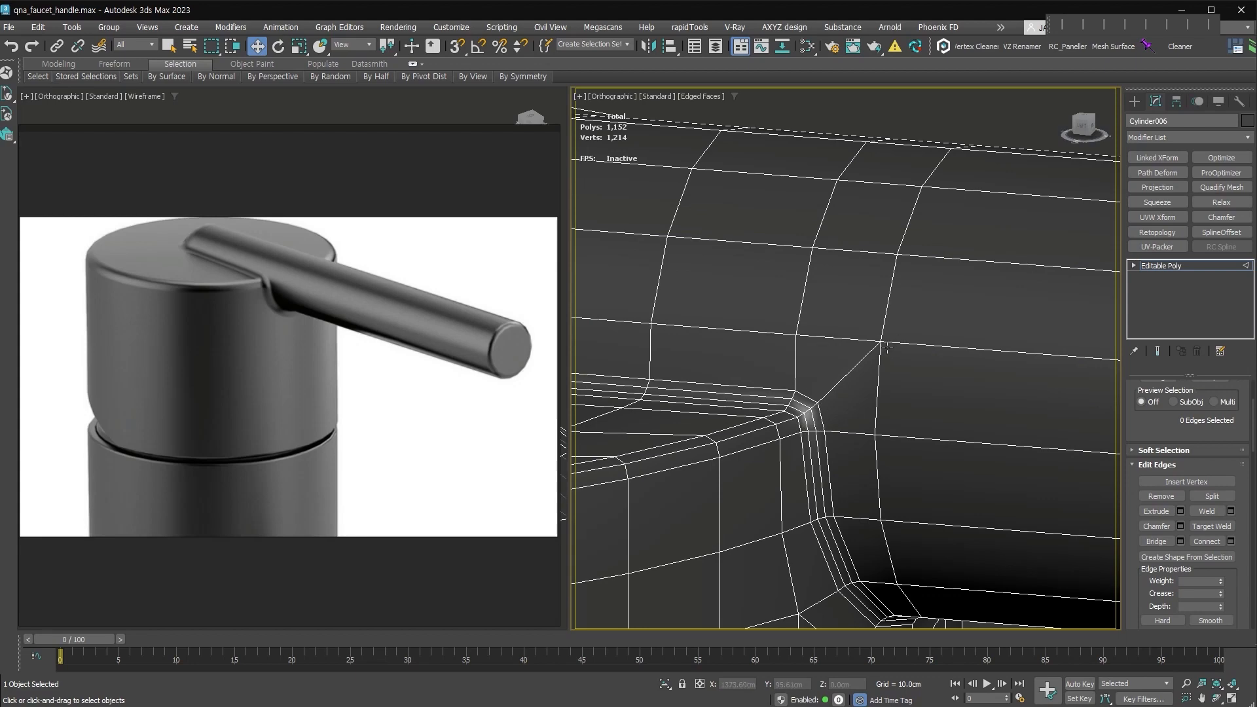
scroll(870, 422, "down", 6)
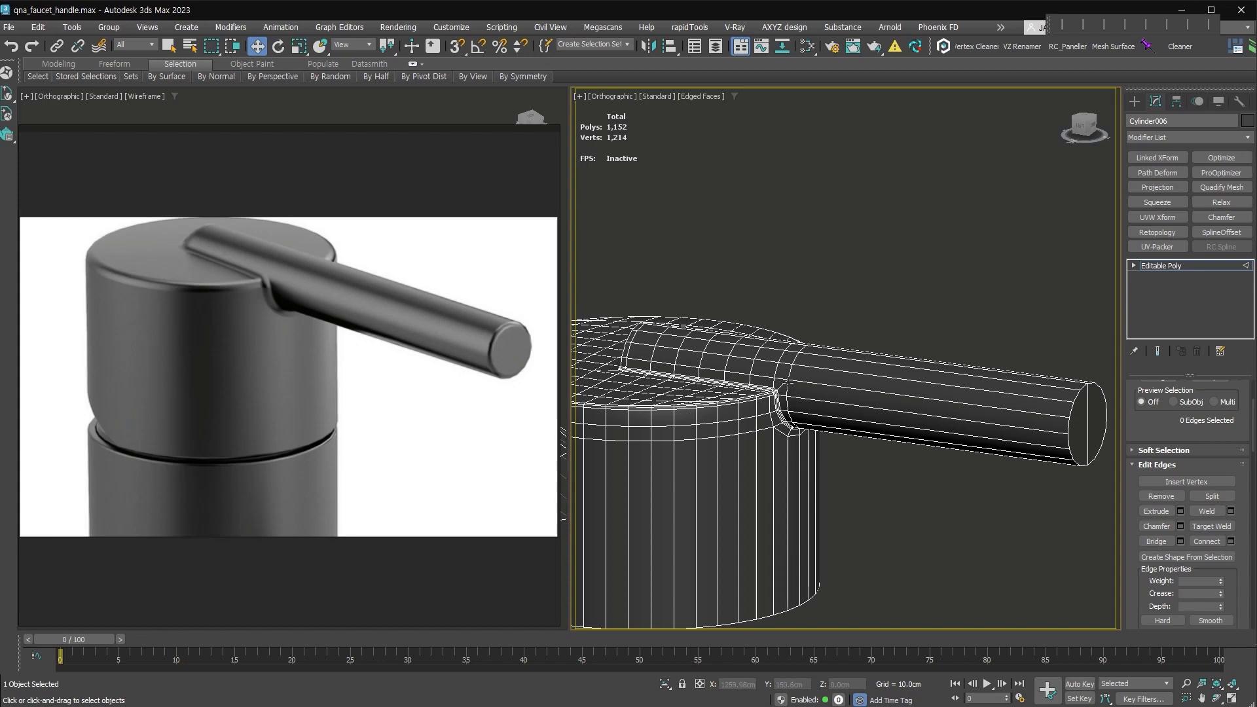
left_click(1131, 265)
left_click(1160, 310)
left_click(1105, 414)
key("Delete")
scroll(1087, 419, "down", 3)
scroll(933, 402, "up", 5)
key("4")
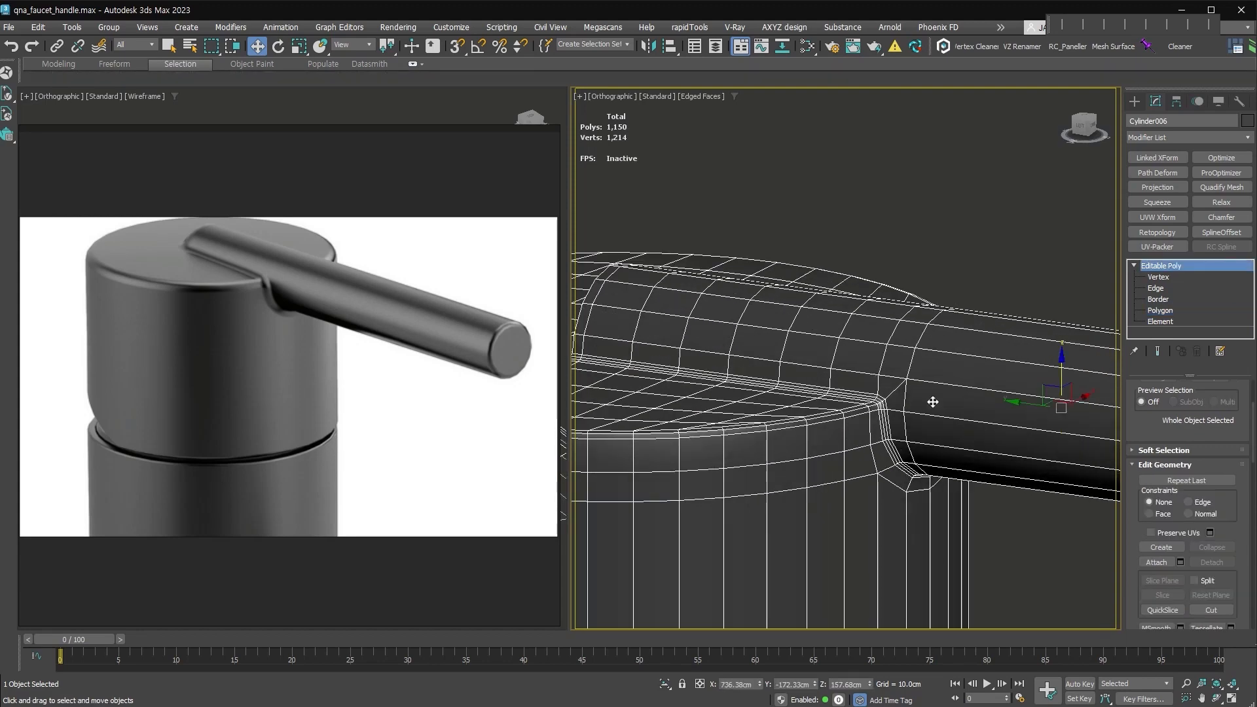
key("ctrl+t")
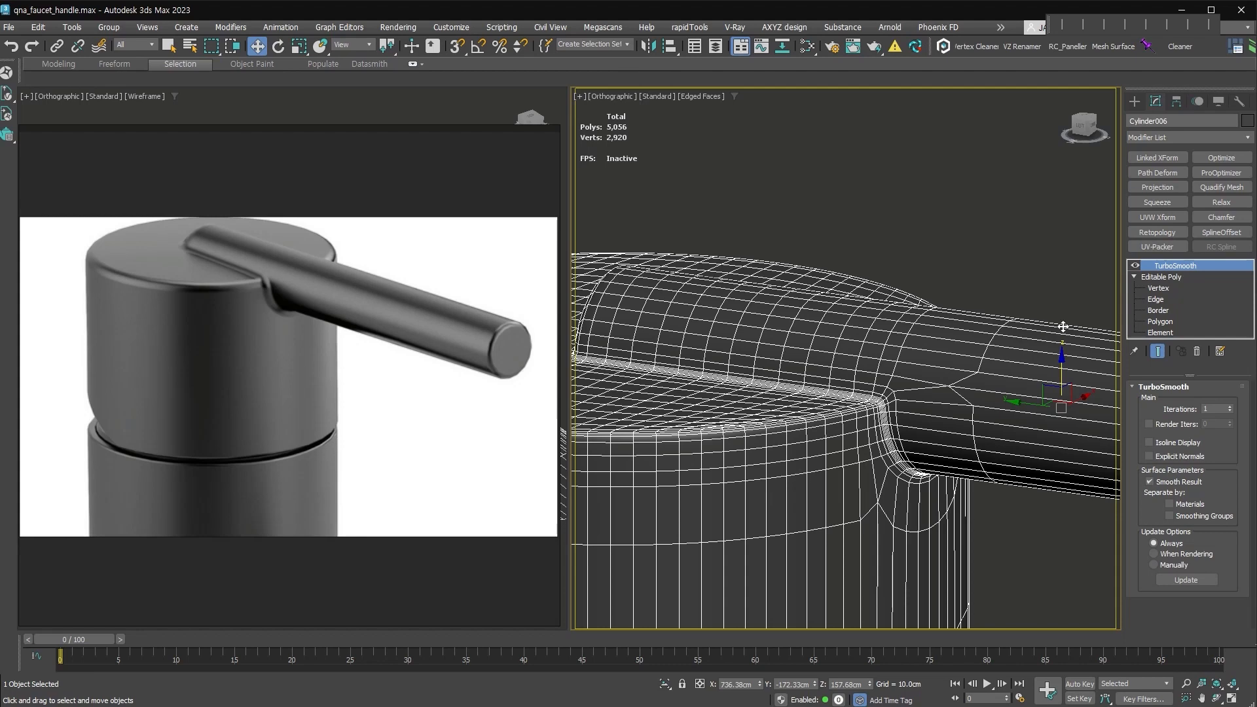
Insert an edge loop around the lever just beyond its junction with the round body, beneath the TurboSmooth modifier.
left_click(1157, 299)
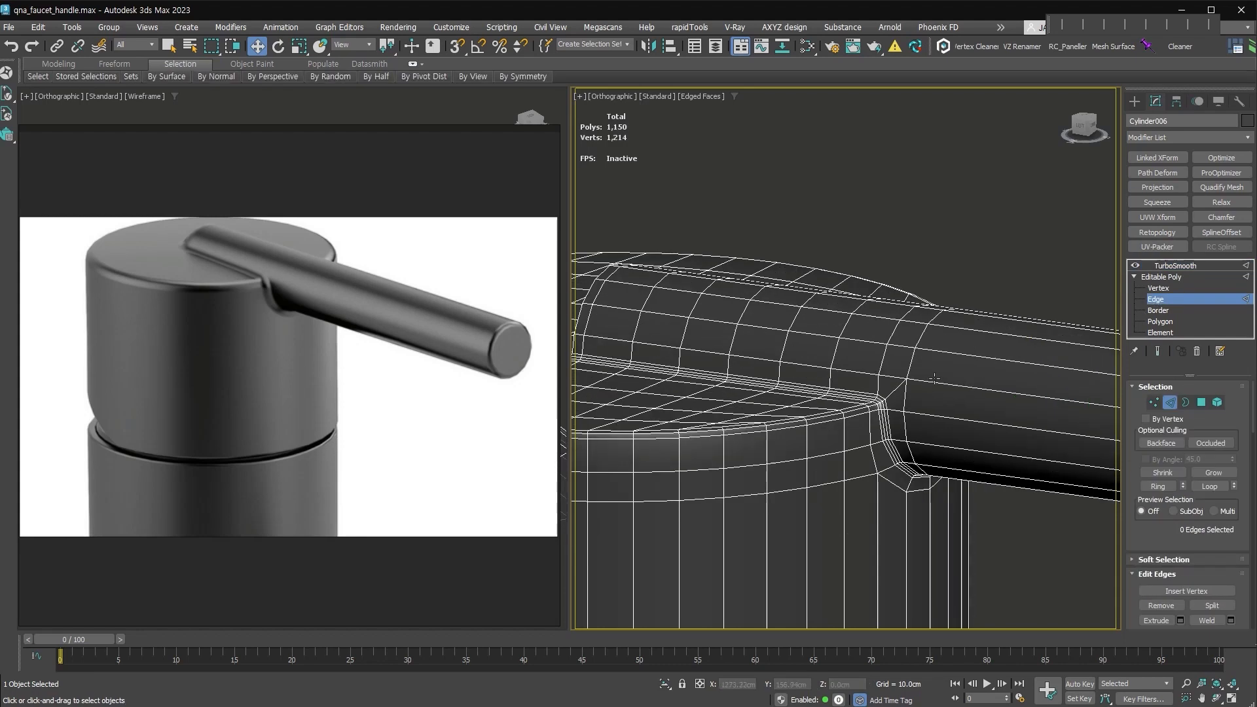
key("alt+s")
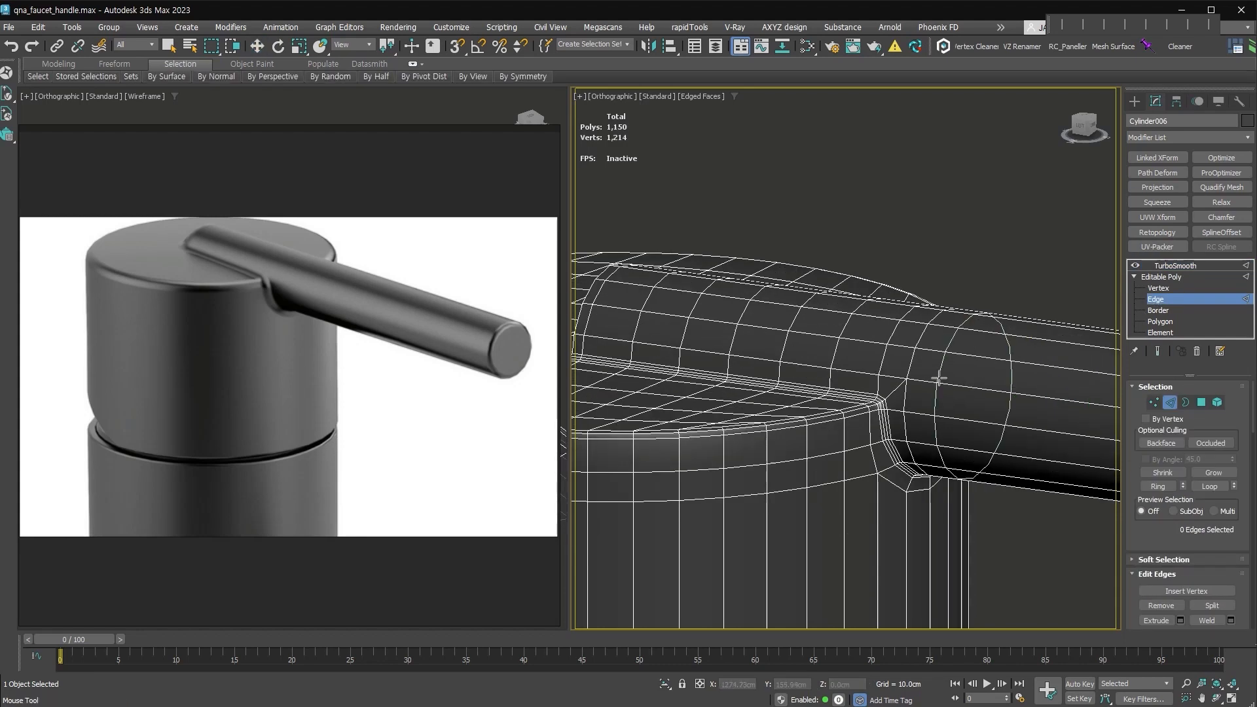
left_click(938, 383)
scroll(938, 386, "down", 3)
middle_click_drag(935, 419, 898, 435)
right_click(911, 442)
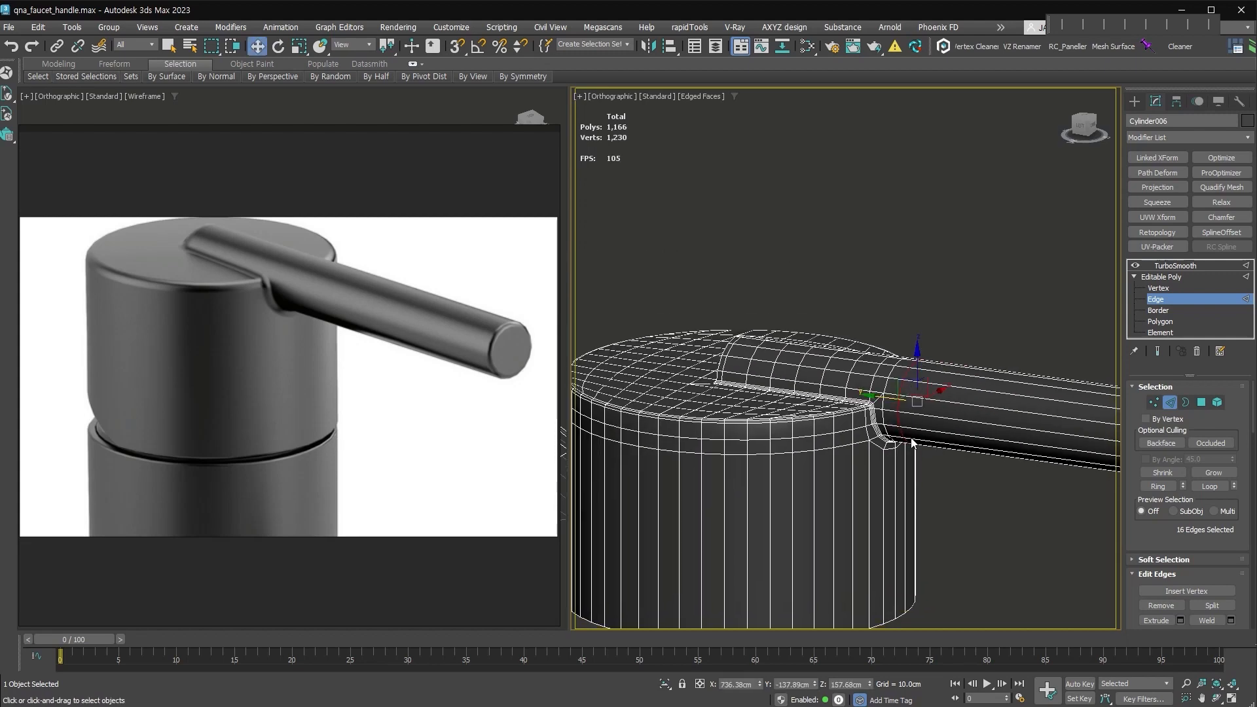
left_click(1175, 265)
Insert a supporting edge loop around the round body just below its top rim, beneath the TurboSmooth modifier.
scroll(917, 379, "up", 3)
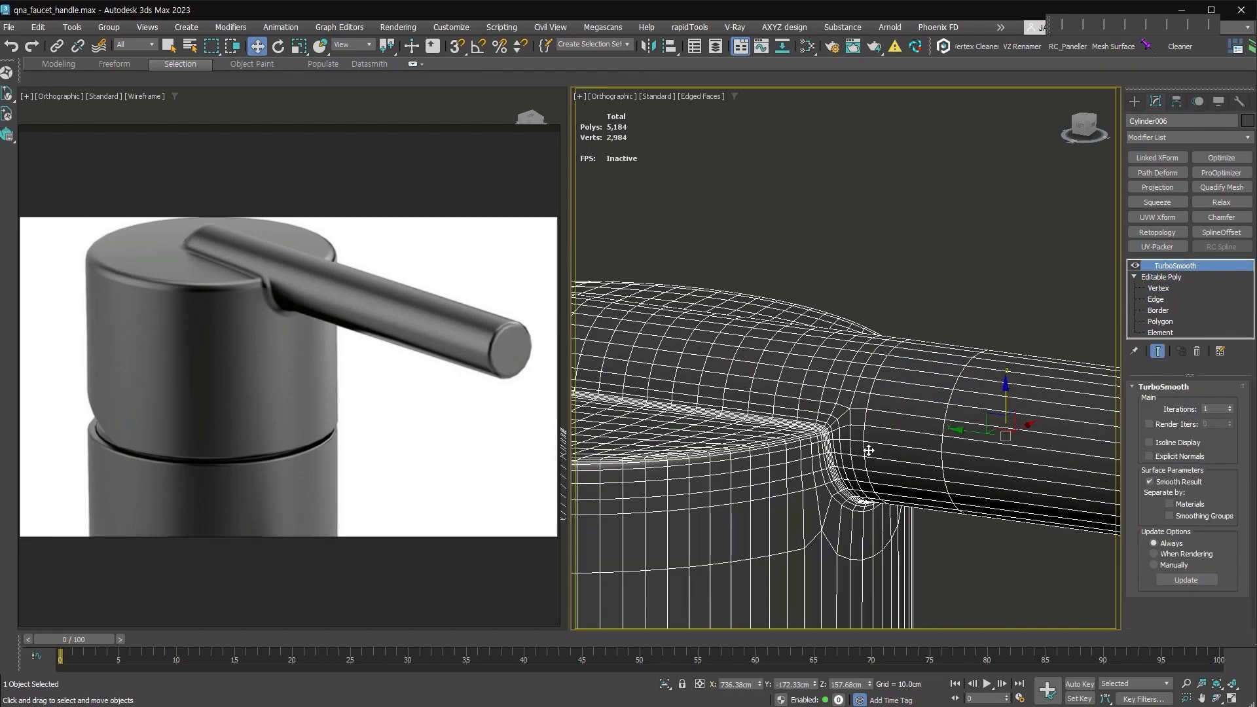
middle_click_drag(795, 497, 854, 321)
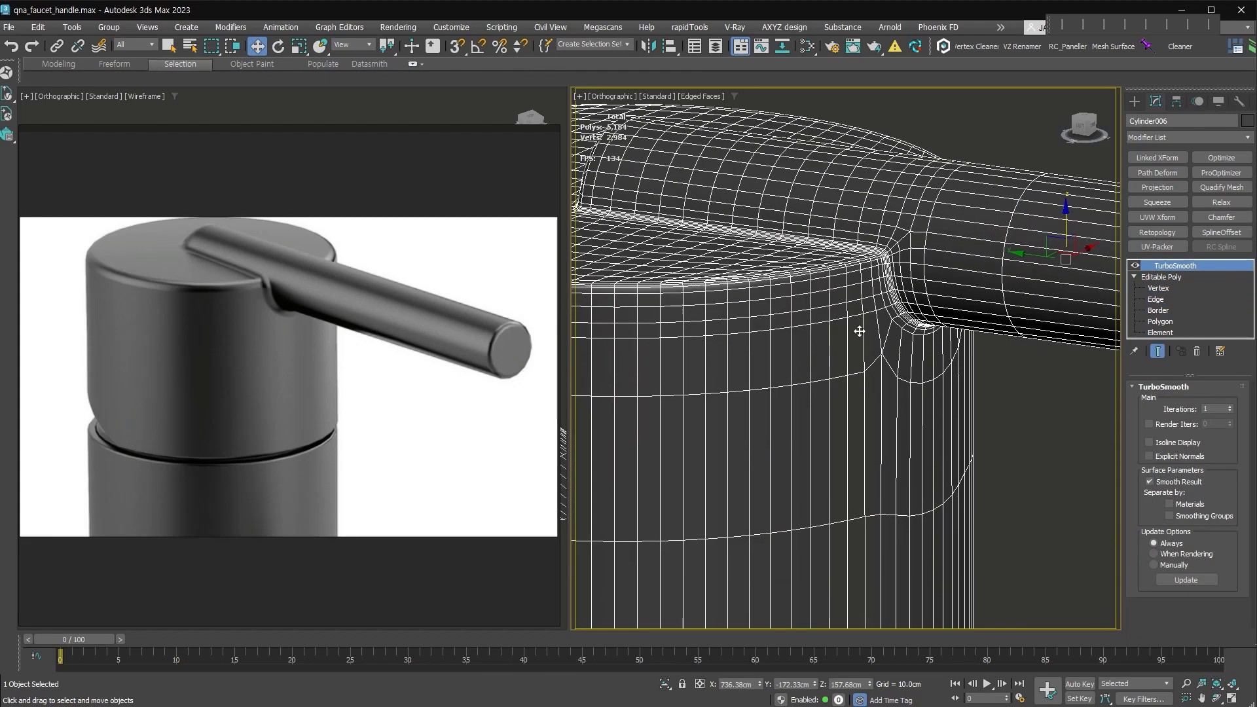
left_click(1170, 320)
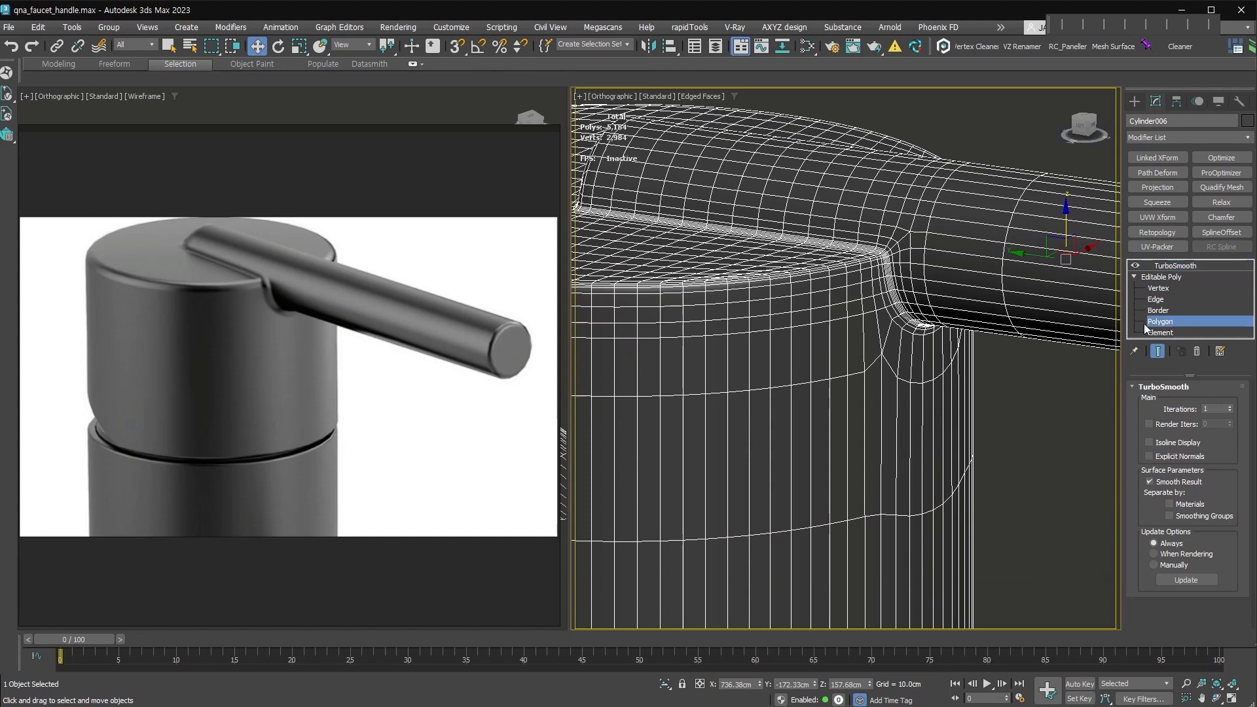
left_click(892, 369)
right_click(1009, 406)
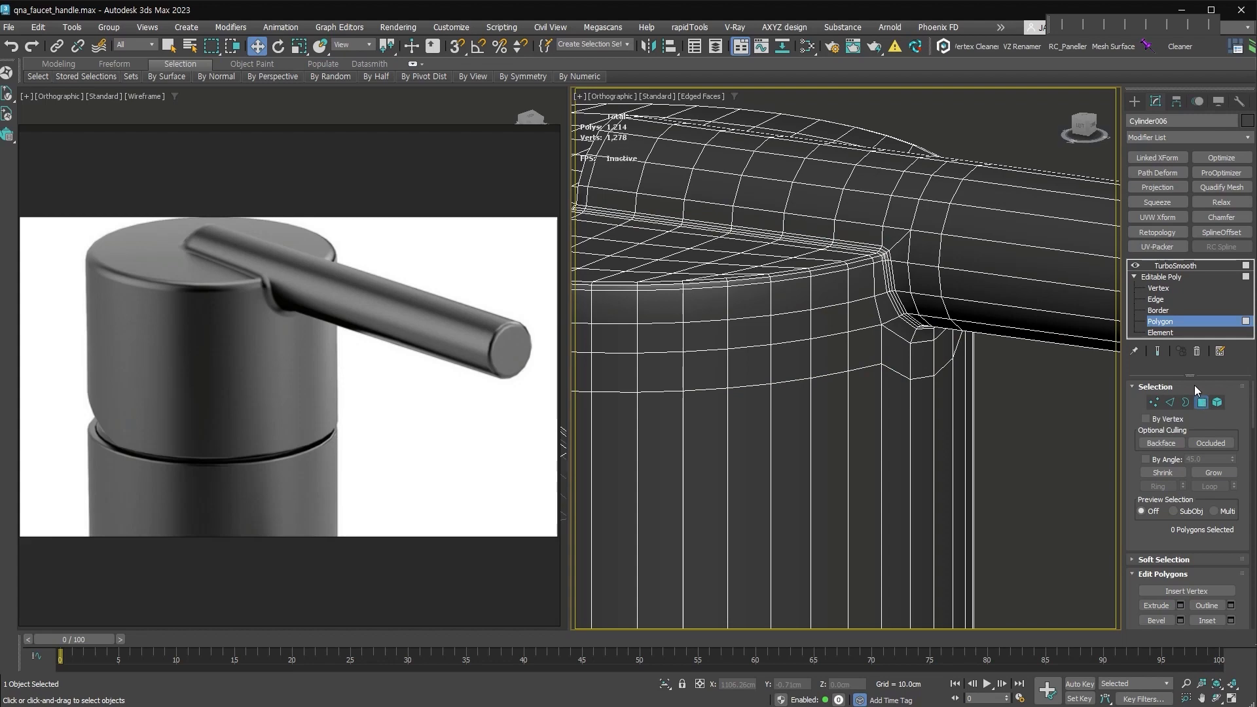
left_click(1179, 266)
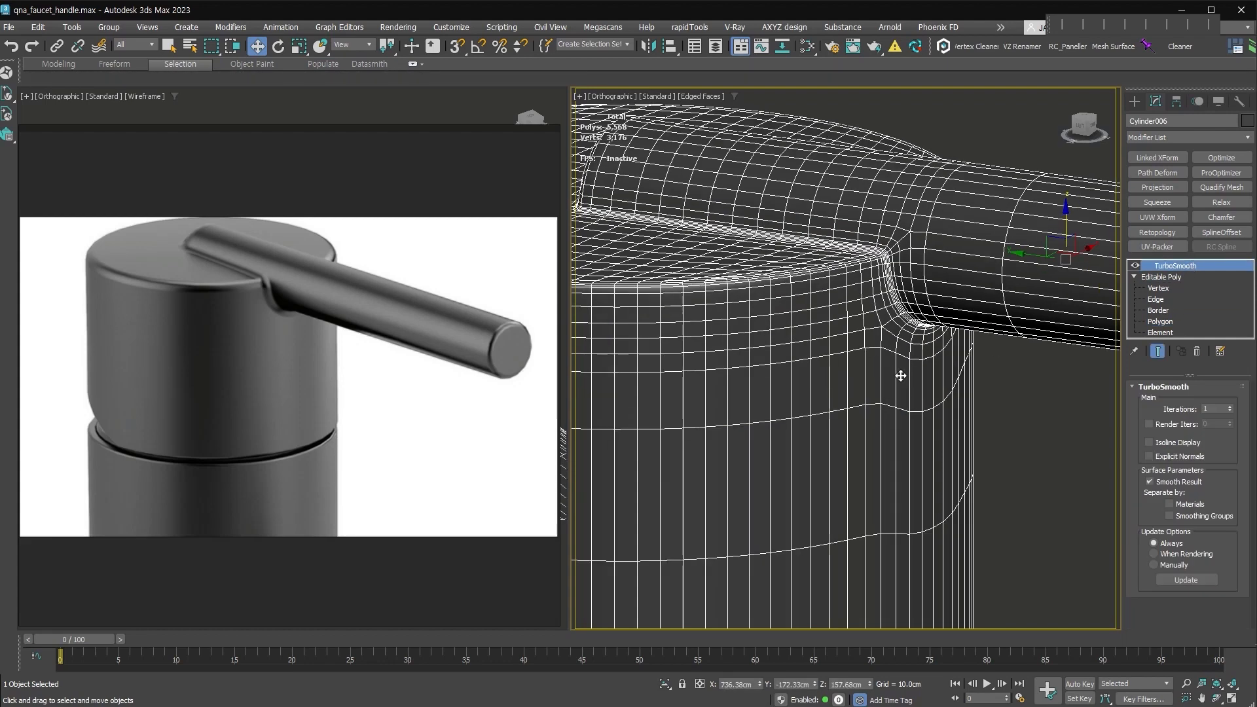
Add an Edit Poly modifier and close the lever's open end by extruding its border inward with scaling and collapsing it to the centre.
scroll(928, 395, "down", 5)
middle_click_drag(928, 395, 1007, 356, "alt")
scroll(1006, 359, "up", 2)
key("e")
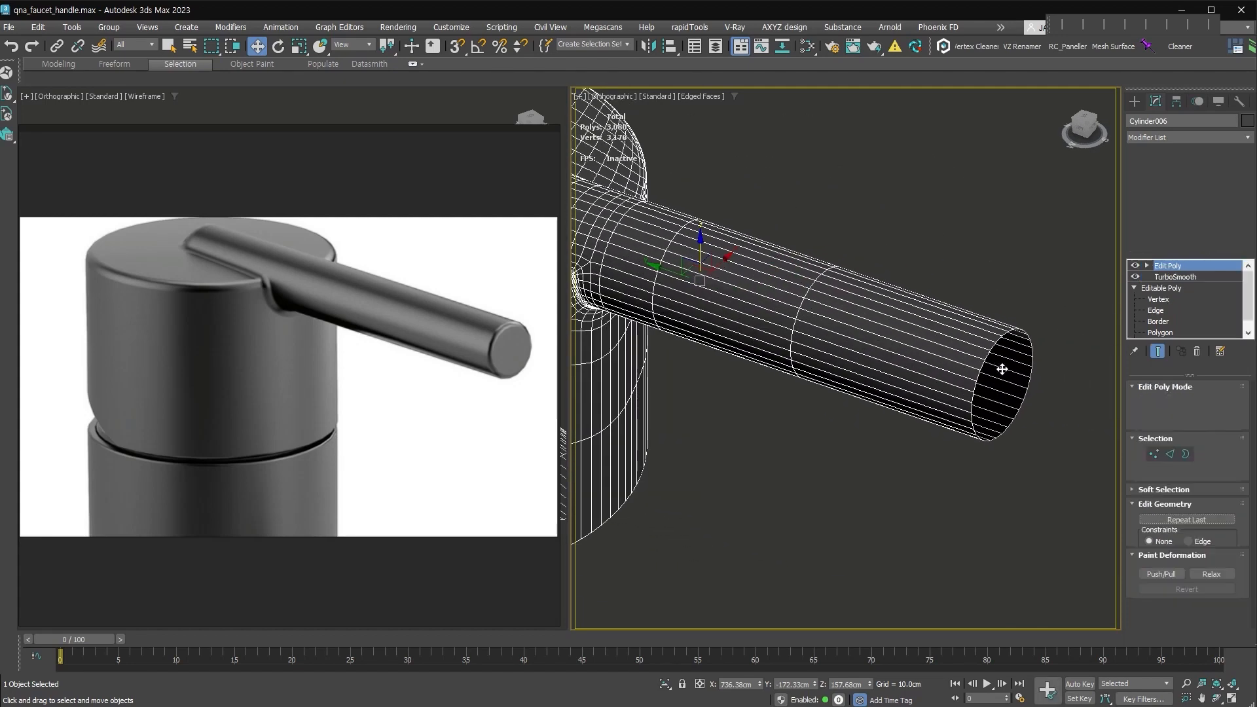
left_click(1184, 491)
left_click_drag(890, 250, 1080, 516)
key("r")
left_click_drag(1006, 375, 1021, 422, "shift")
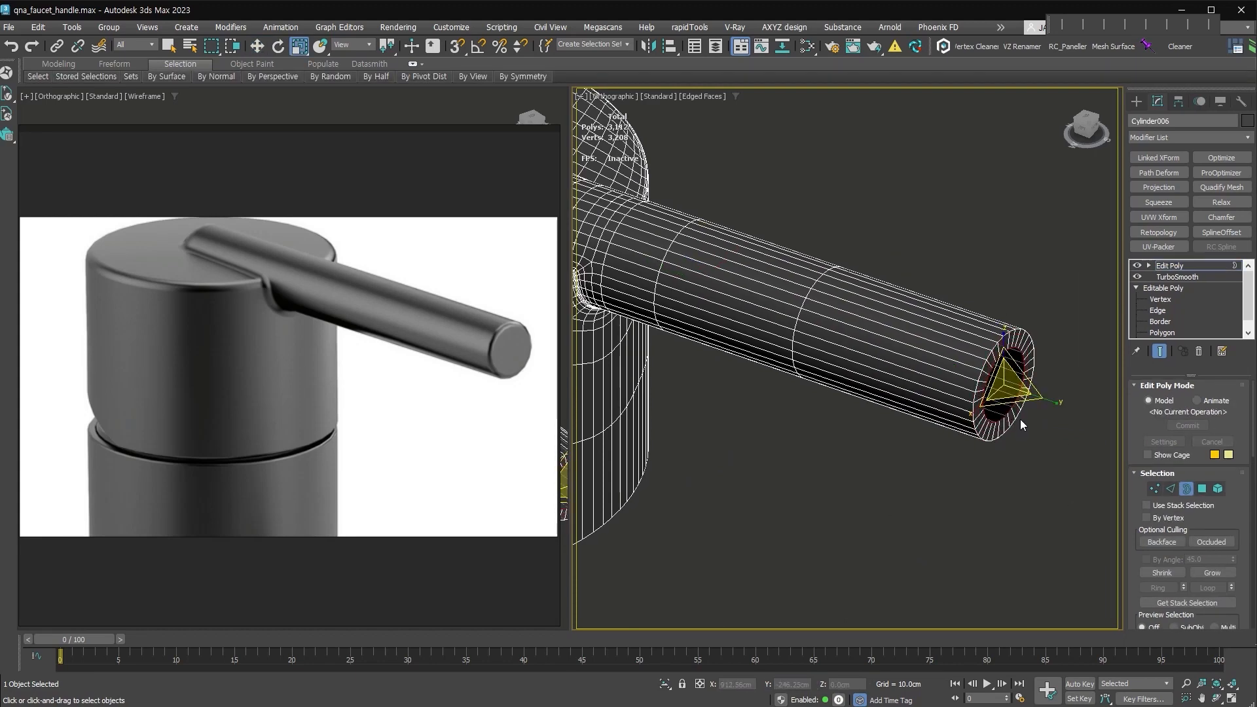
key("ctrl+alt+c")
Chamfer the edge loop around the rim of the lever's end cap by 1.93 cm with 2 segments.
scroll(1002, 347, "up", 5)
left_click(1171, 489)
double_click(973, 355)
right_click(971, 353)
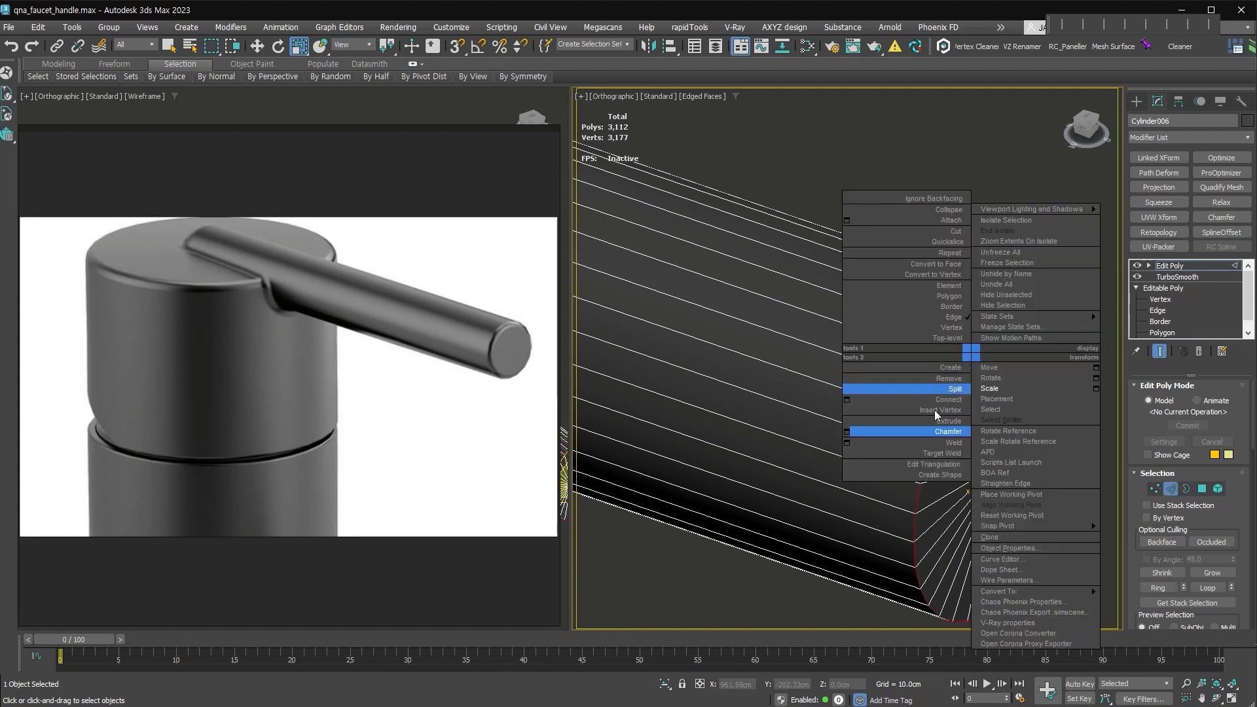
left_click(848, 432)
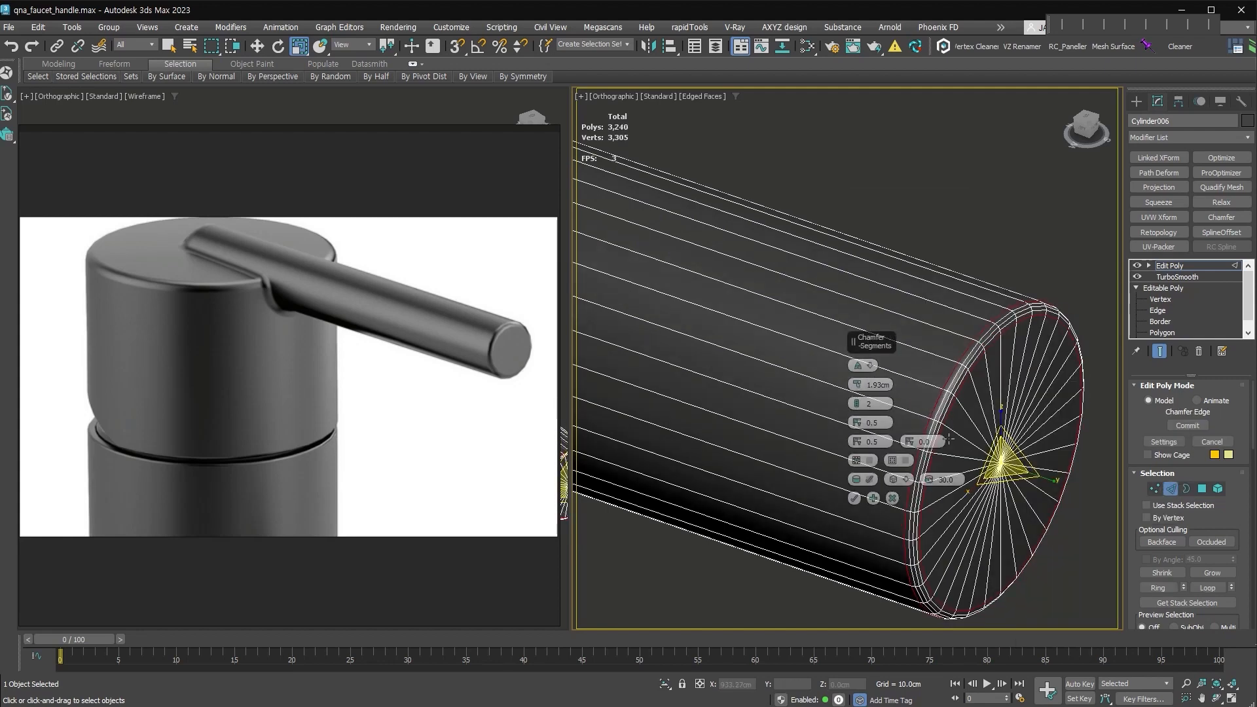
left_click(854, 497)
scroll(925, 449, "down", 5)
key("2")
Extrude the round body's open bottom border slightly inward by scaling, and extend it upward inside the body to form an inner wall.
middle_click_drag(926, 450, 725, 441, "alt")
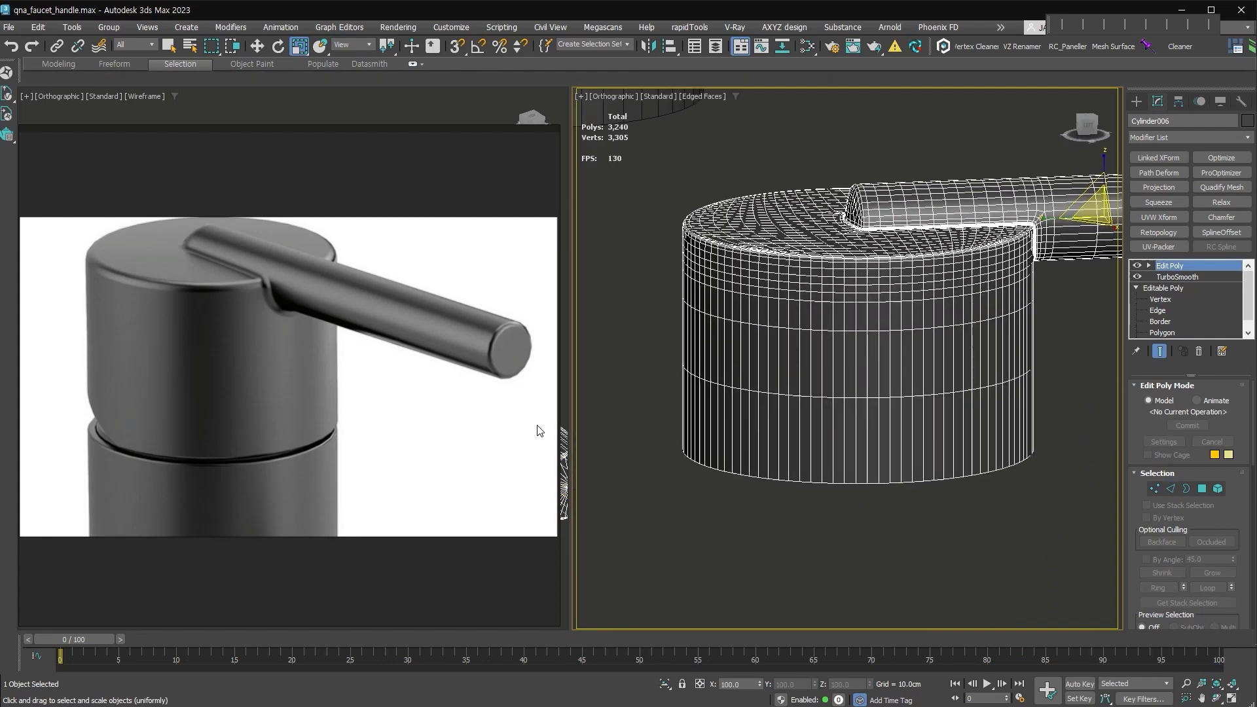
middle_click_drag(915, 438, 938, 424, "alt")
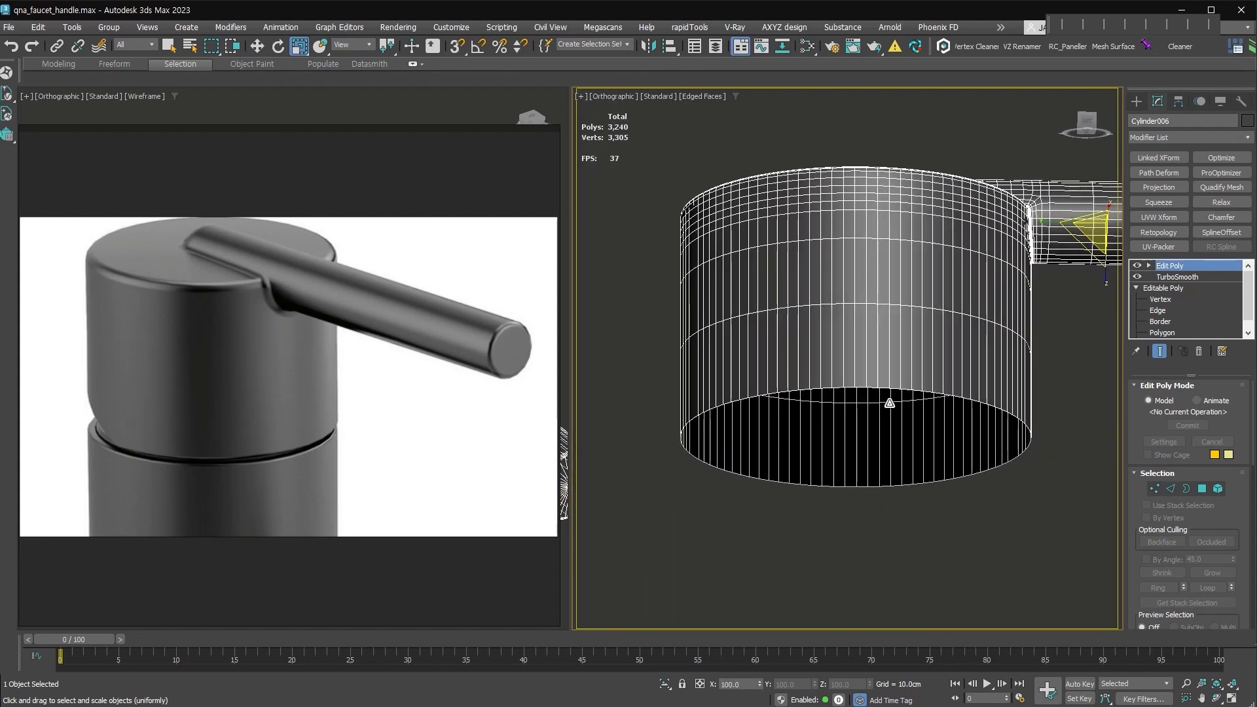
left_click(1186, 489)
left_click(987, 405)
left_click_drag(846, 437, 849, 448, "shift")
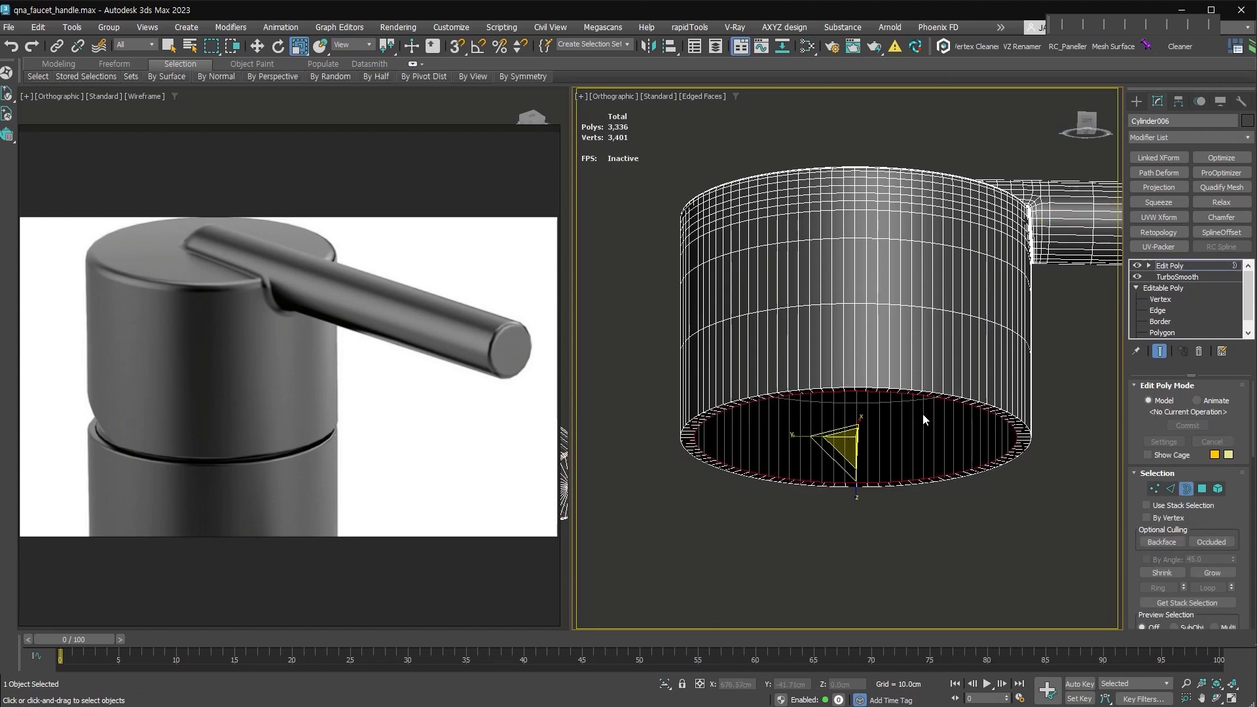
key("w")
left_click_drag(855, 417, 859, 348, "shift")
Apply an FFD 2x2x2 modifier to the round body's lower vertices and adjust its control points on the side opposite the lever.
key("l")
key("1")
scroll(606, 166, "up", 2)
left_click_drag(974, 466, 571, 438)
key("shift+f")
key("1")
left_click_drag(718, 450, 753, 47)
Stack another Edit Poly and FFD 2x2x2 modifier, and raise the lower control points opposite the lever to curve the body's bottom edge upward.
key("shift+e")
key("shift+f")
key("1")
left_click_drag(697, 473, 738, 428)
left_click_drag(718, 423, 718, 348)
middle_click_drag(992, 398, 952, 477, "alt")
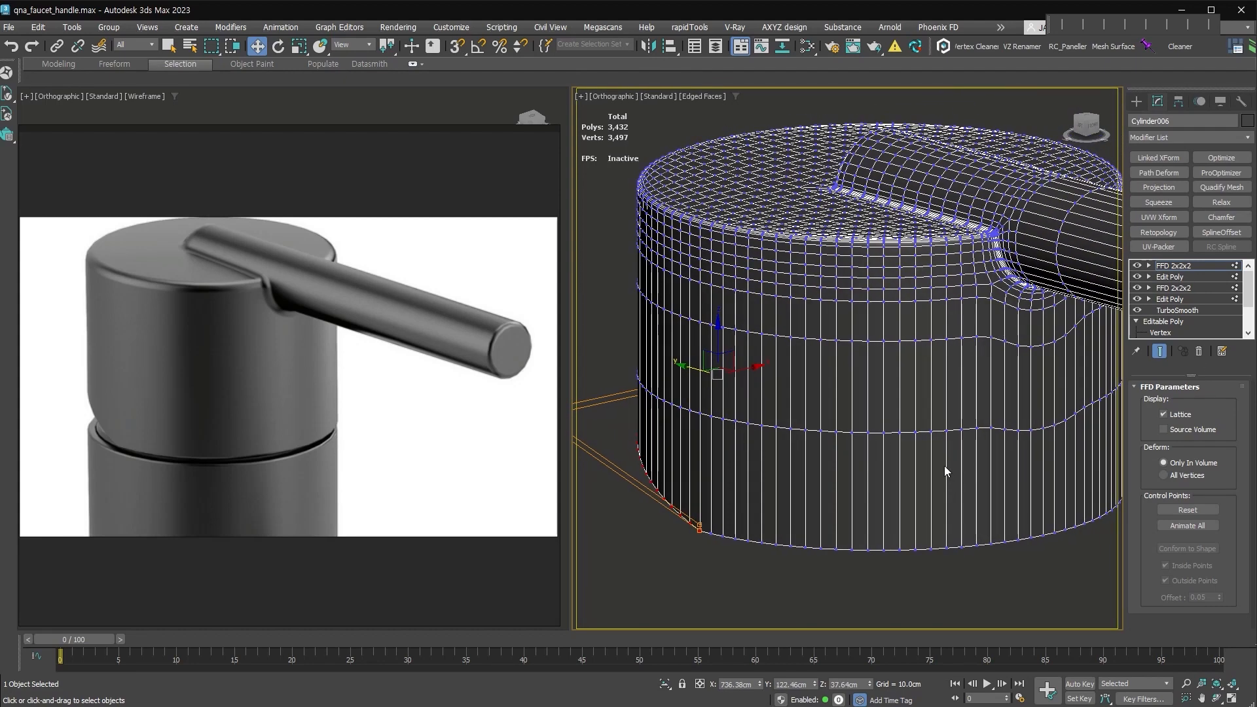
Collapse the handle's modifier stack to an Editable Poly and turn off edged faces to check the shaded surface.
key("shift+c")
key("F4")
middle_click_drag(910, 359, 898, 365)
scroll(965, 401, "down", 4)
middle_click_drag(783, 283, 881, 359, "alt")
scroll(887, 335, "up", 2)
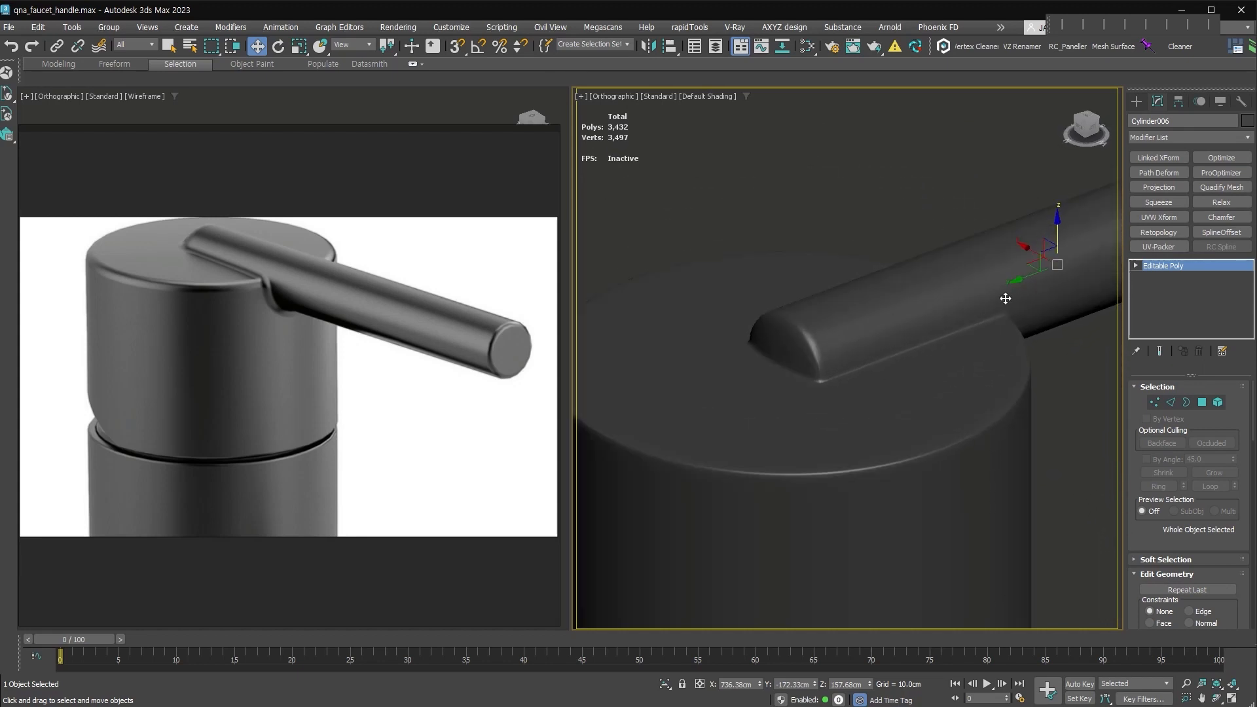
middle_click_drag(1037, 457, 885, 423, "alt")
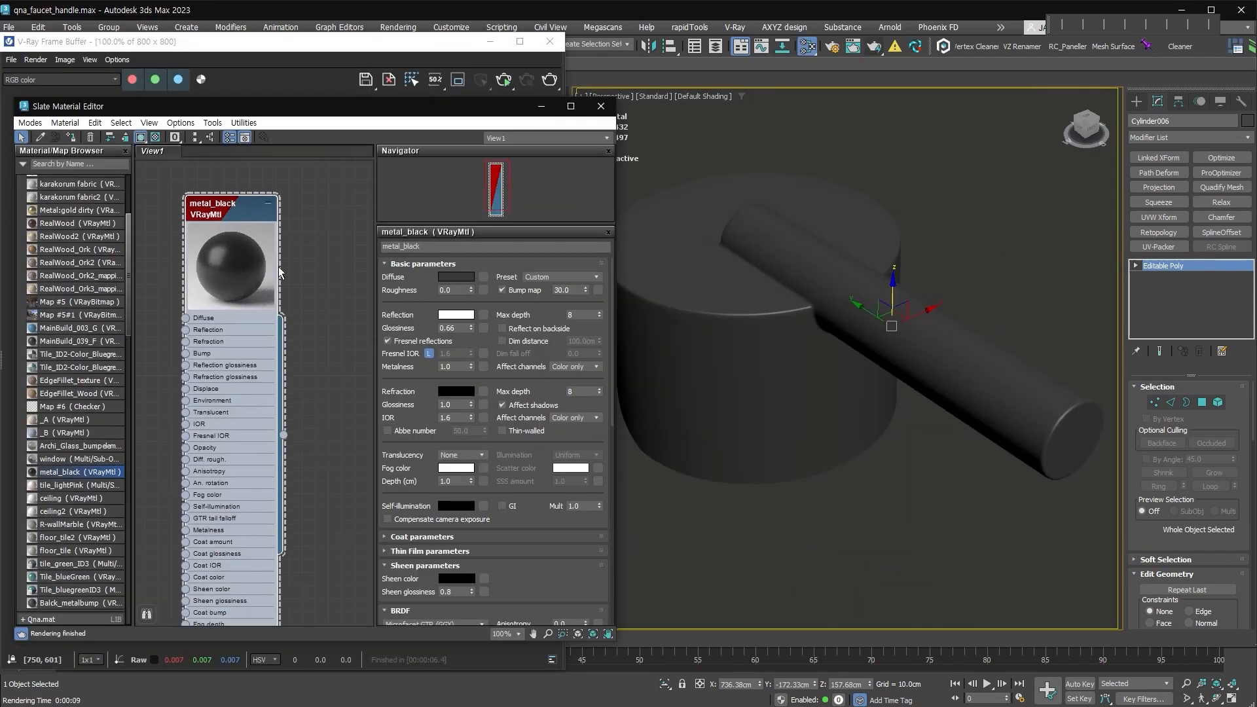
Set the metal_black material's diffuse colour to black and render the handle with V-Ray.
left_click(437, 276)
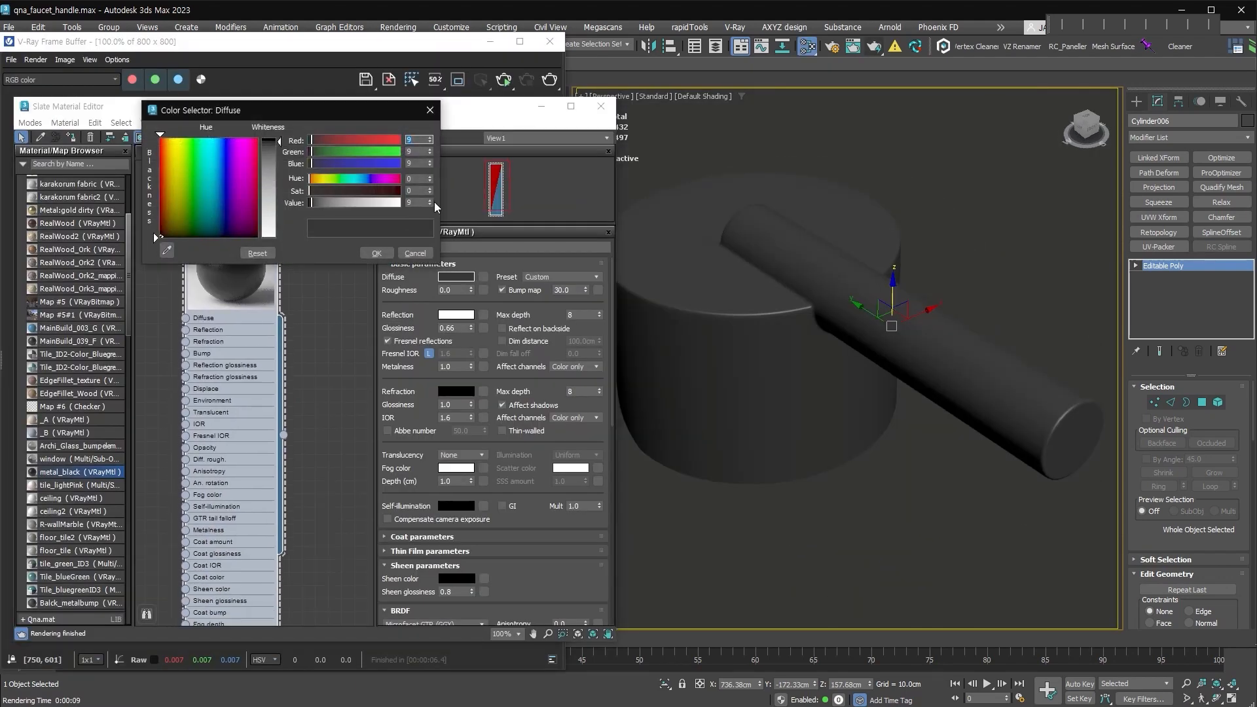
right_click(430, 203)
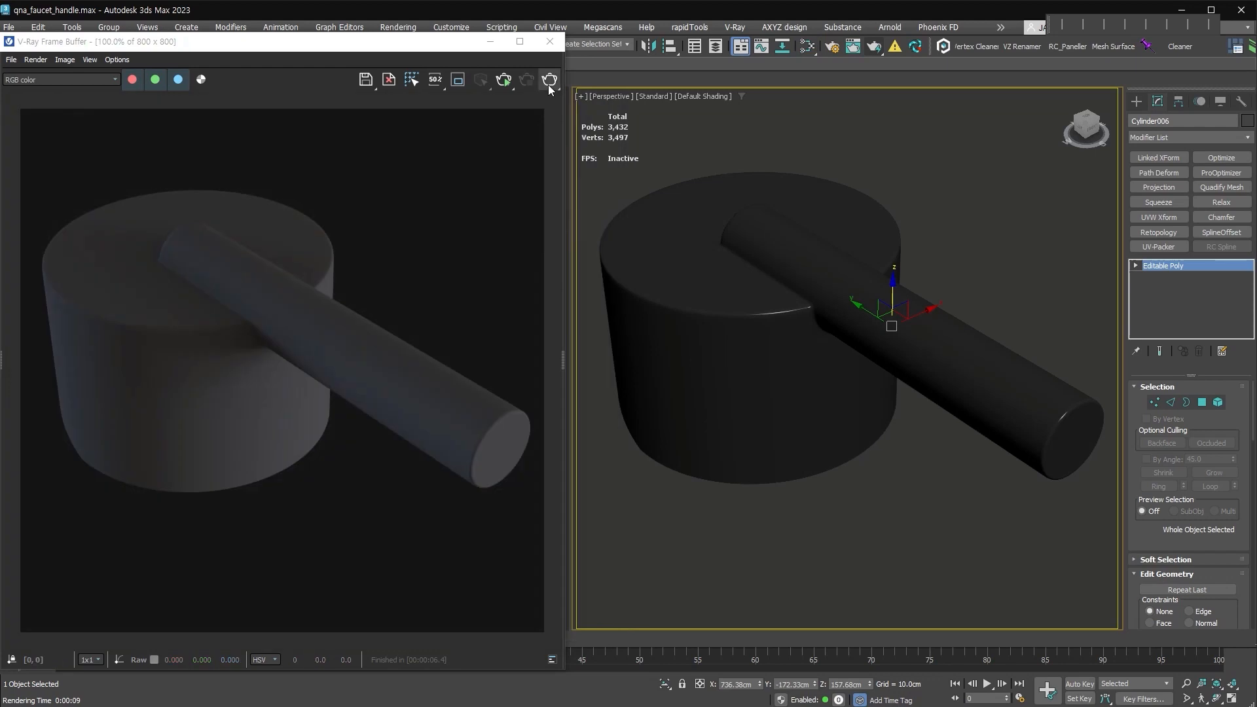
left_click(550, 80)
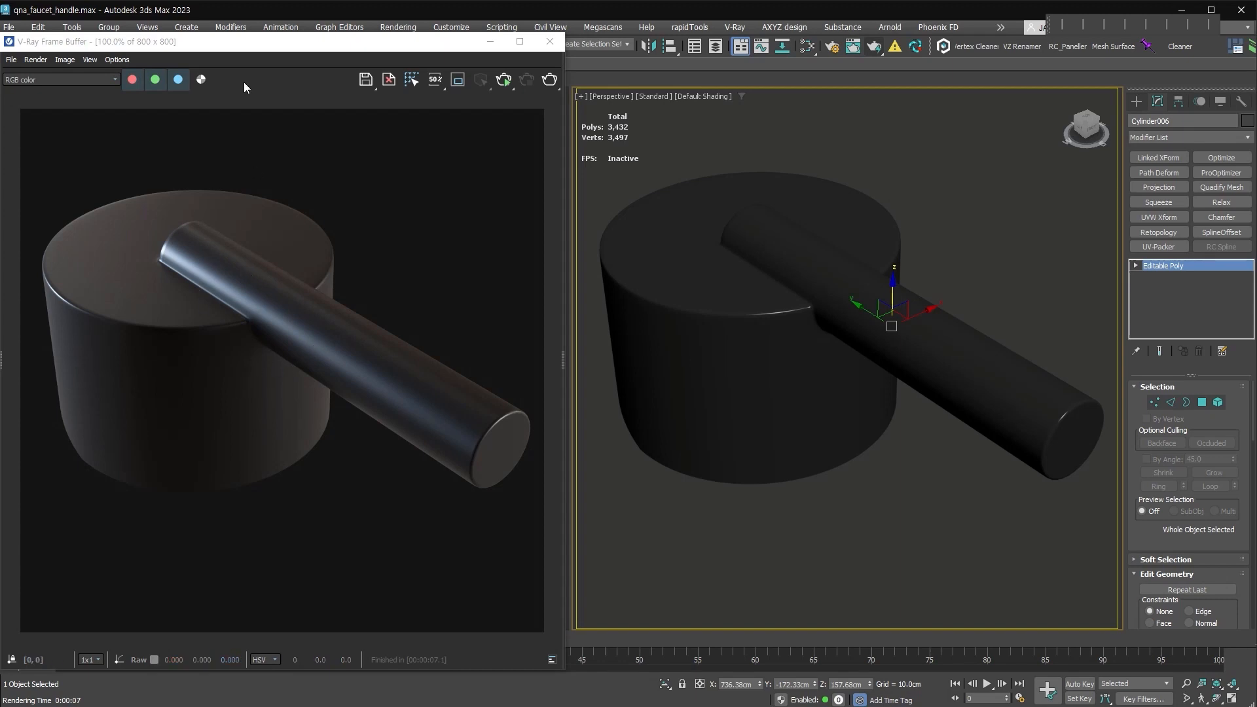
left_click(267, 44)
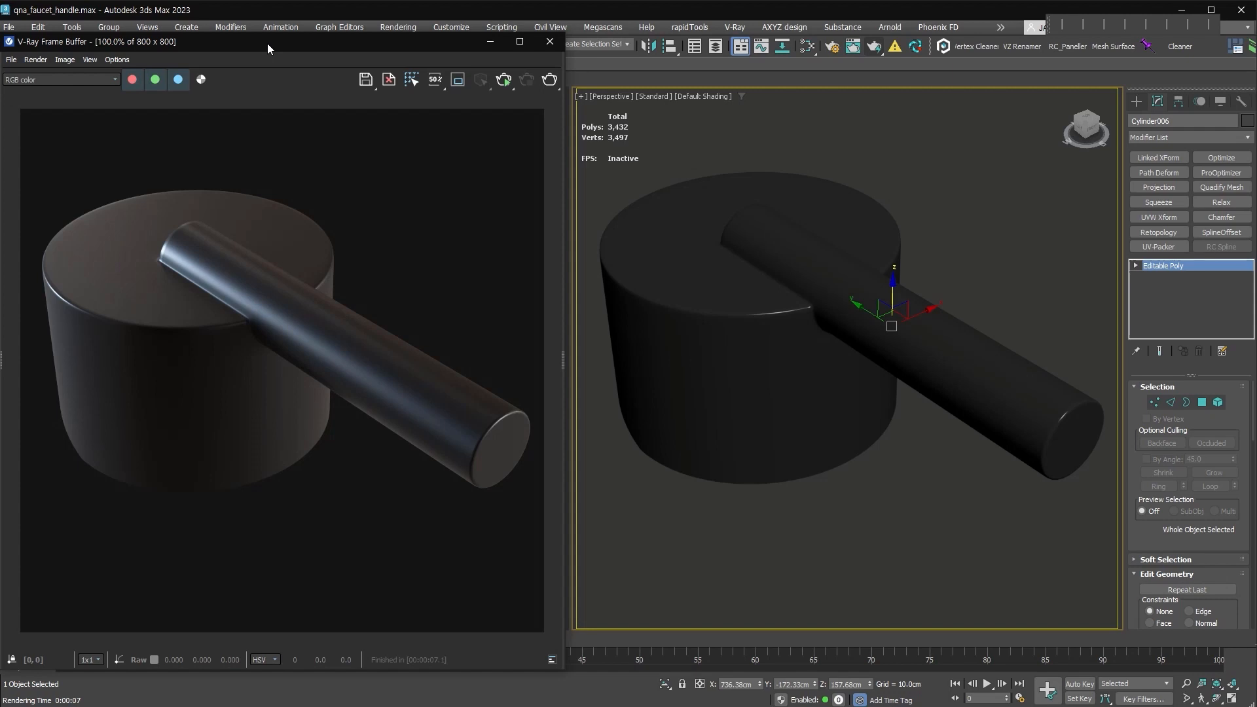